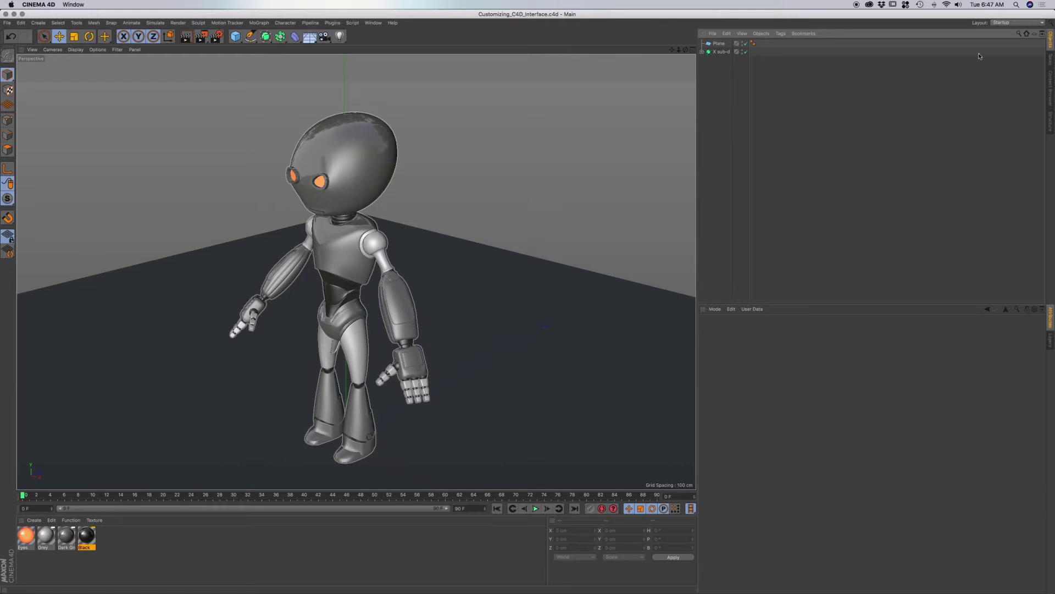
Try the Model and Sculpt layouts, then return to the Startup layout
click(1014, 25)
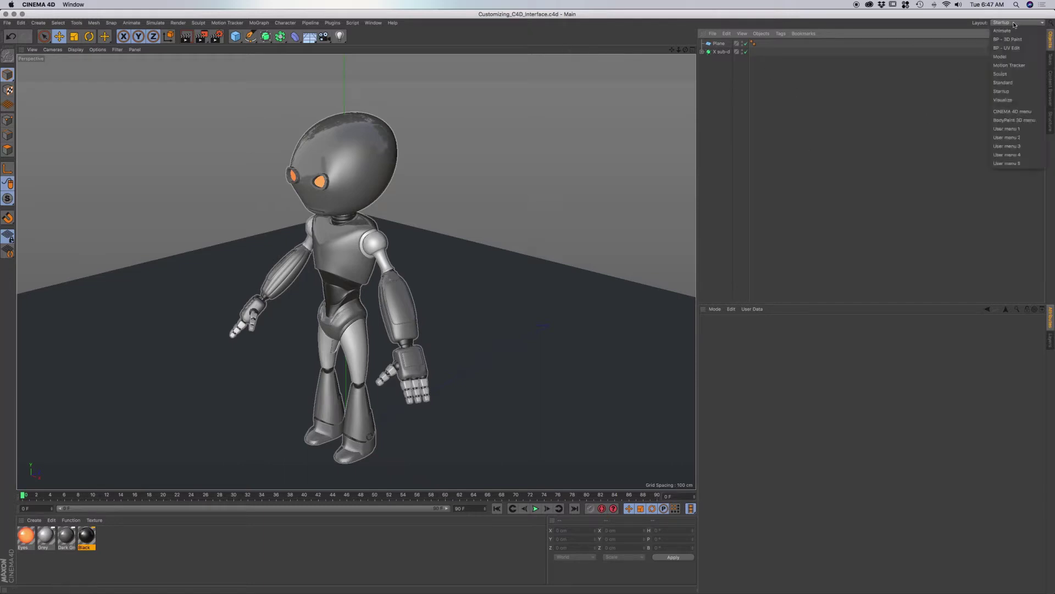
click(1014, 56)
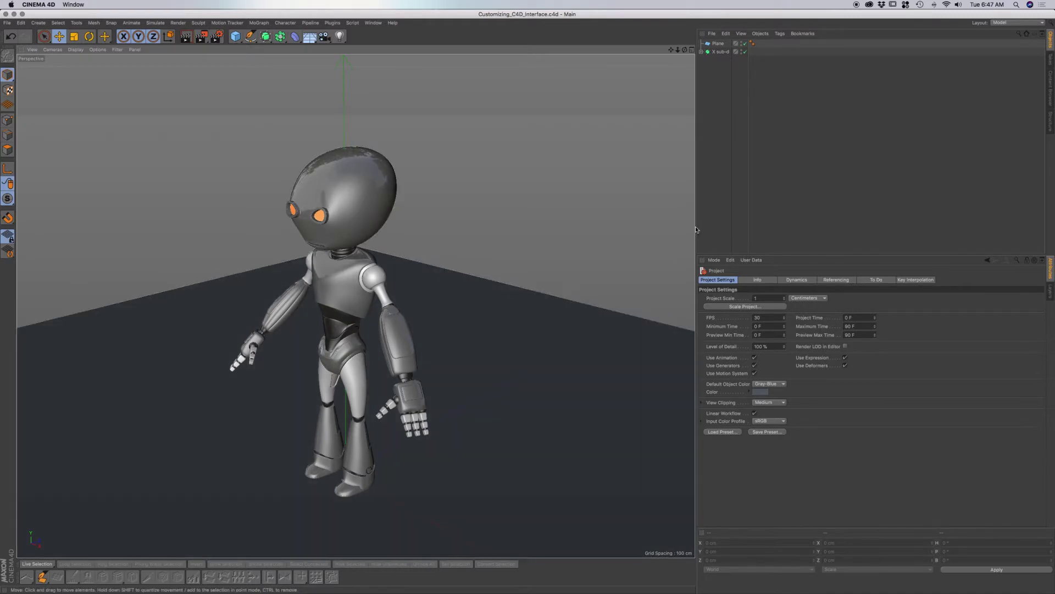
click(1008, 23)
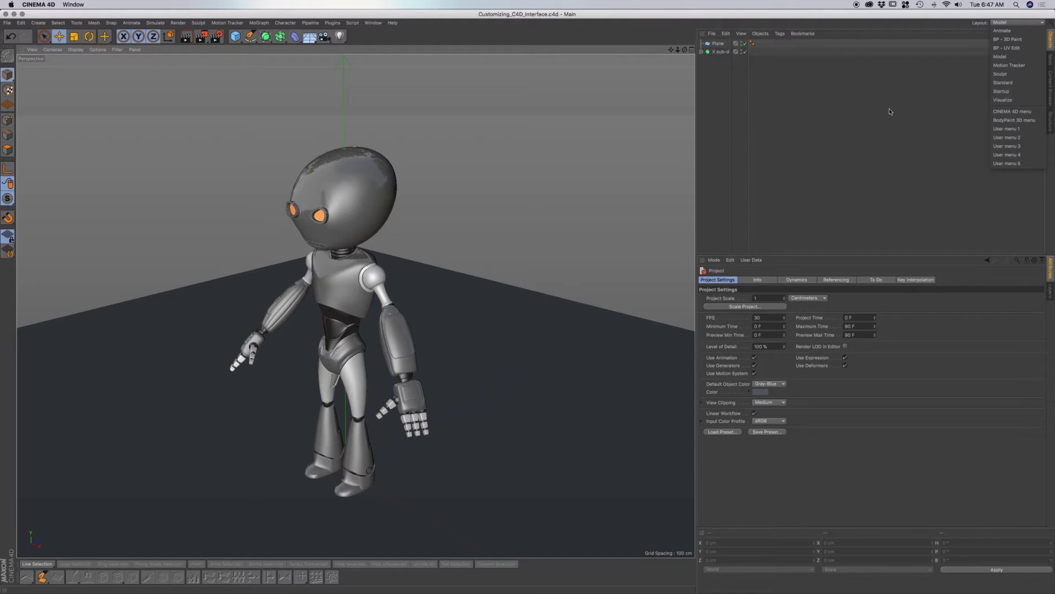
click(816, 115)
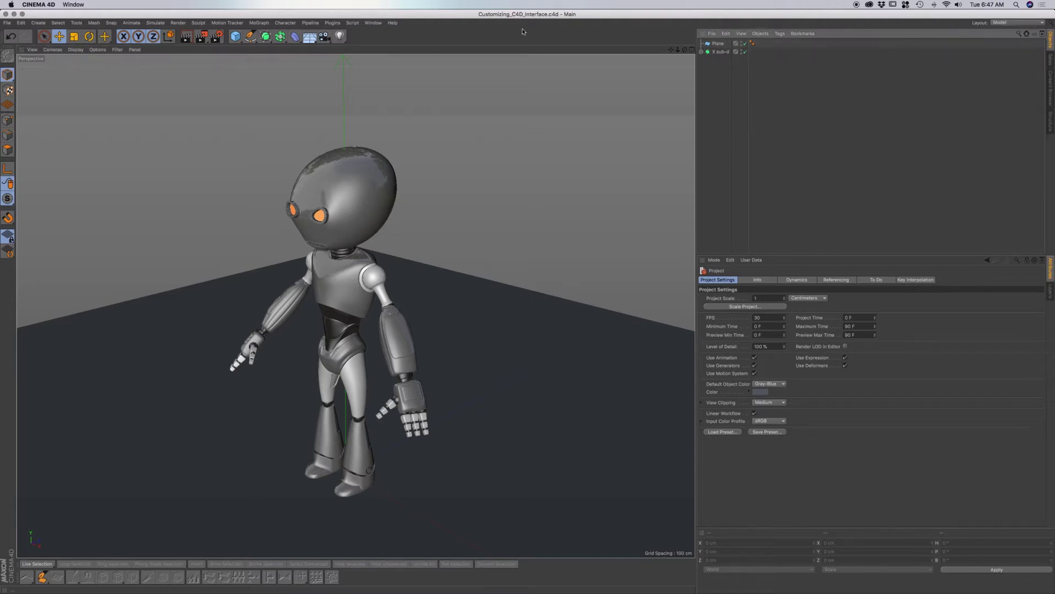
click(1005, 23)
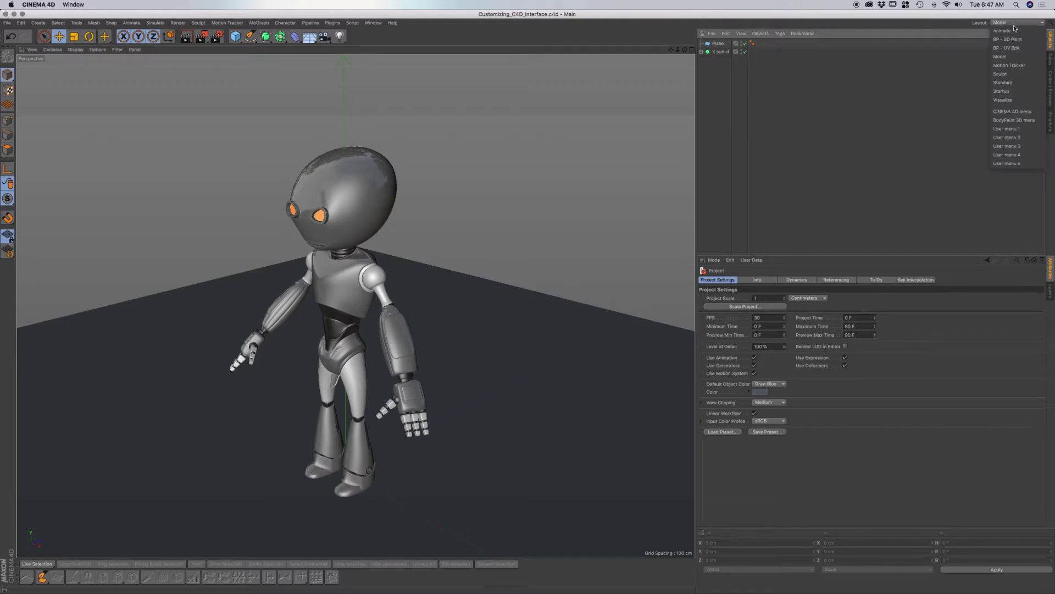
click(1013, 75)
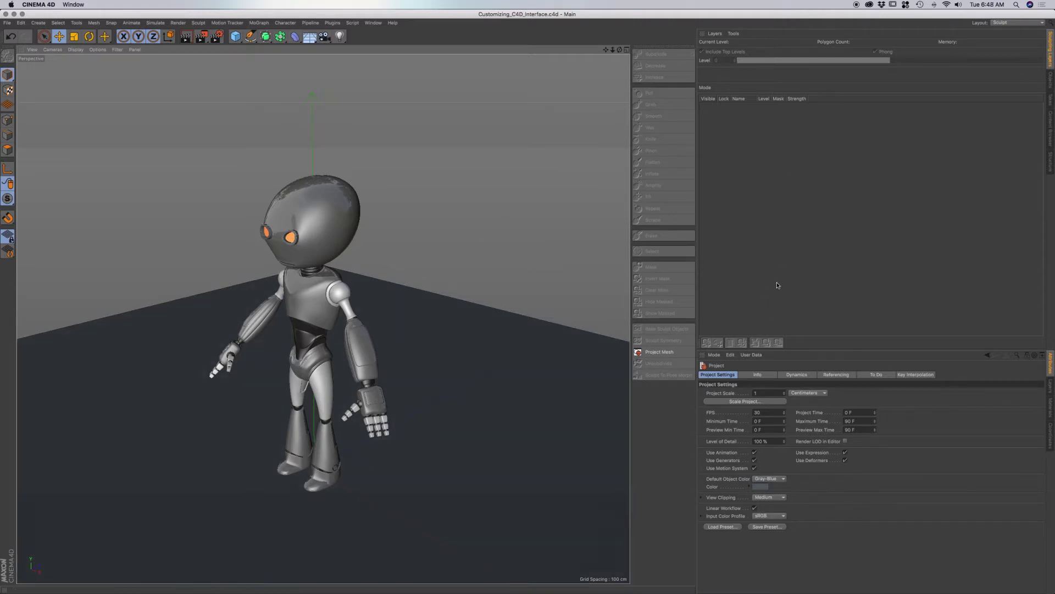
click(1012, 22)
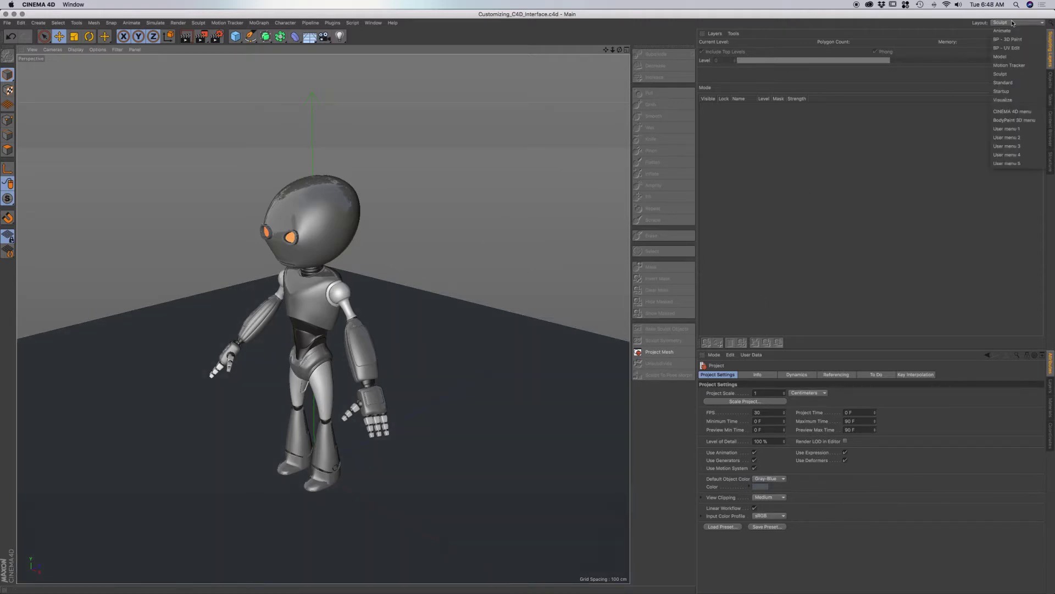
click(1005, 92)
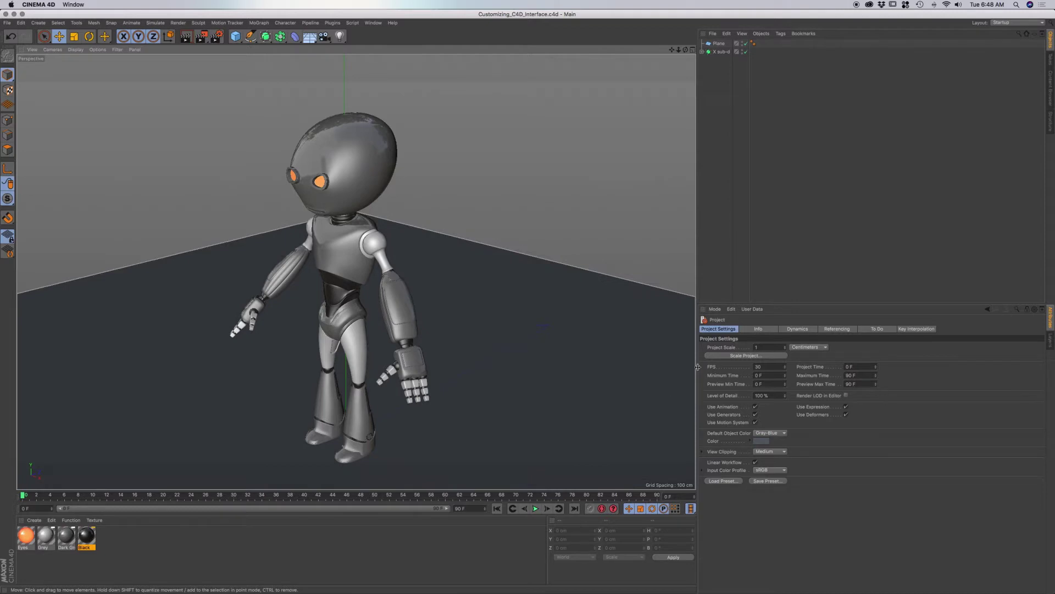
Look through the Window customization options and the layout list, keeping Startup
click(372, 23)
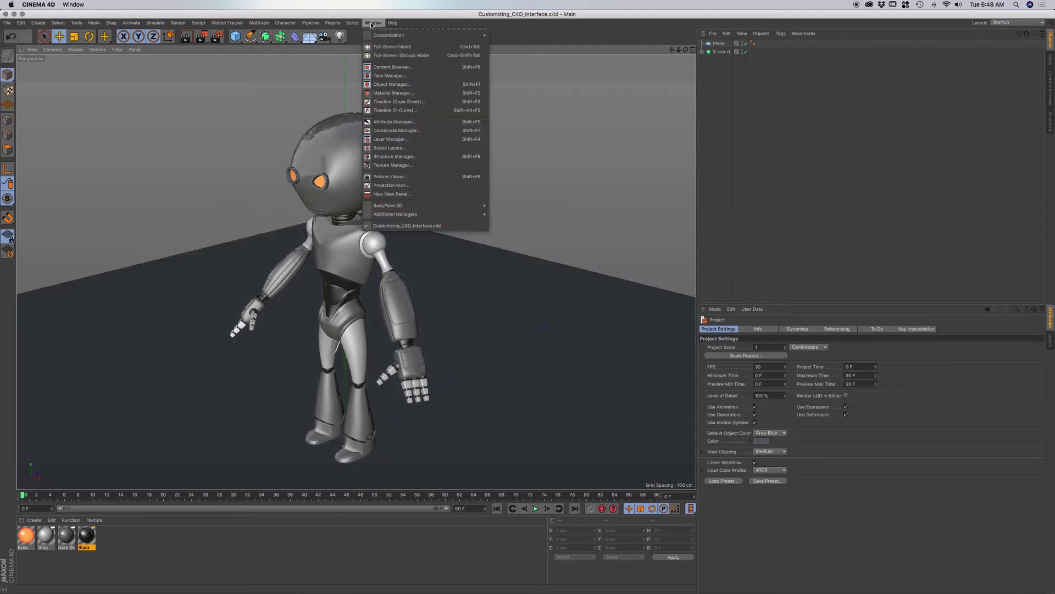
mouse_move(372, 35)
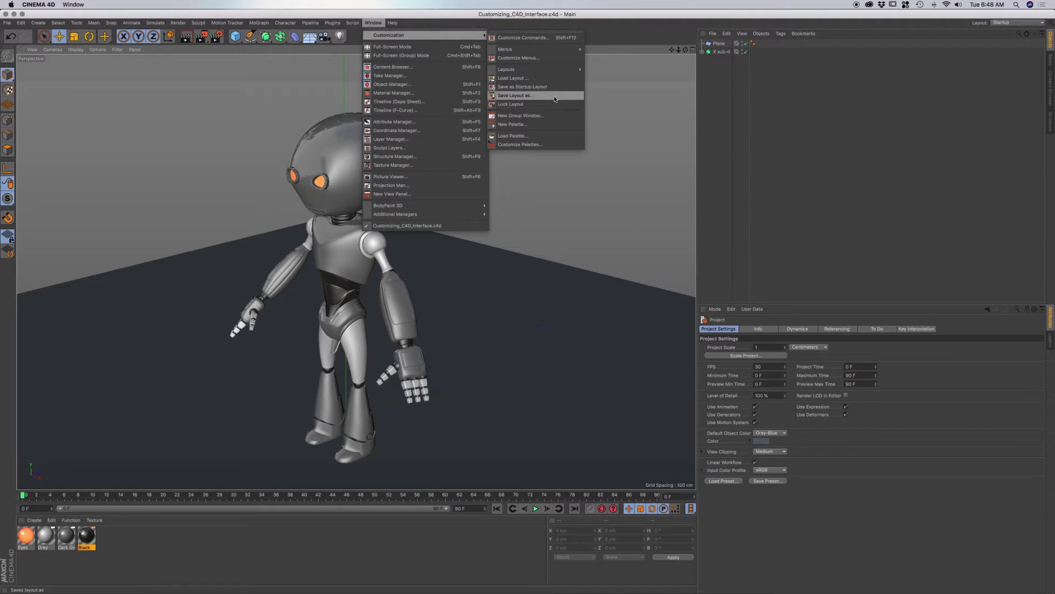
key(Escape)
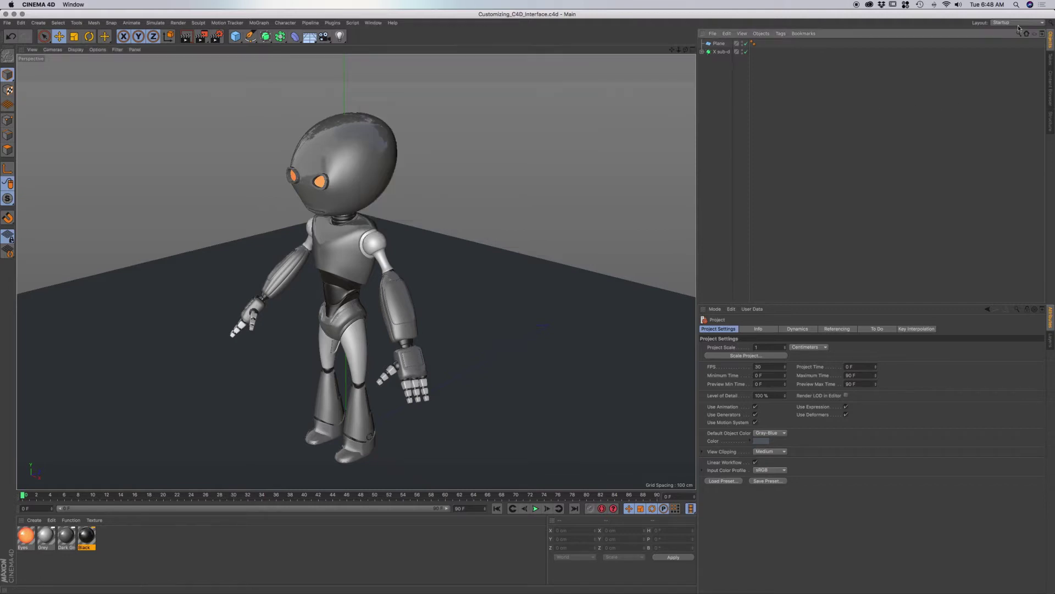
click(1018, 23)
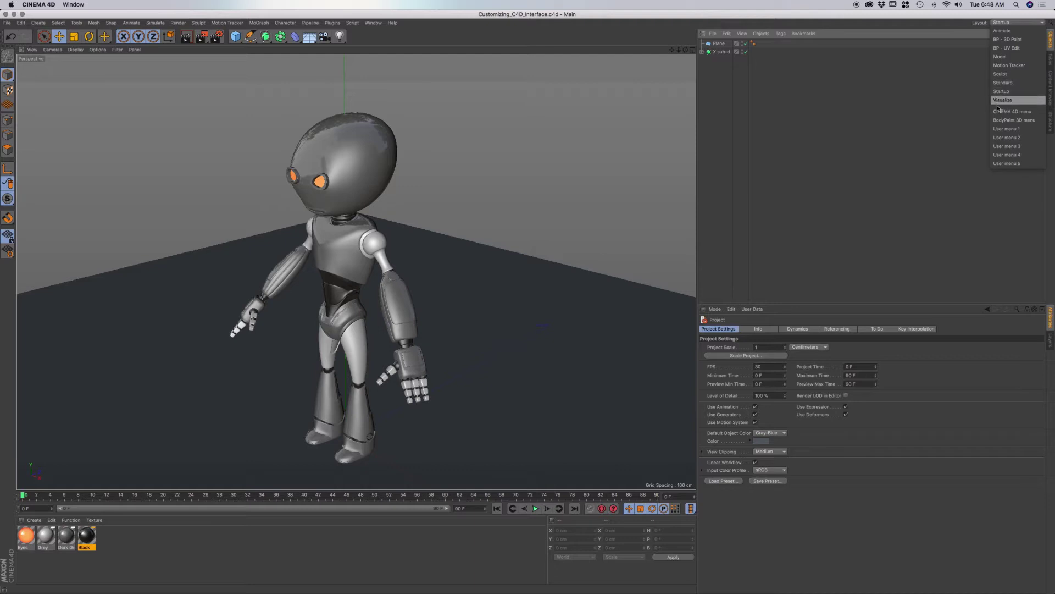
click(849, 139)
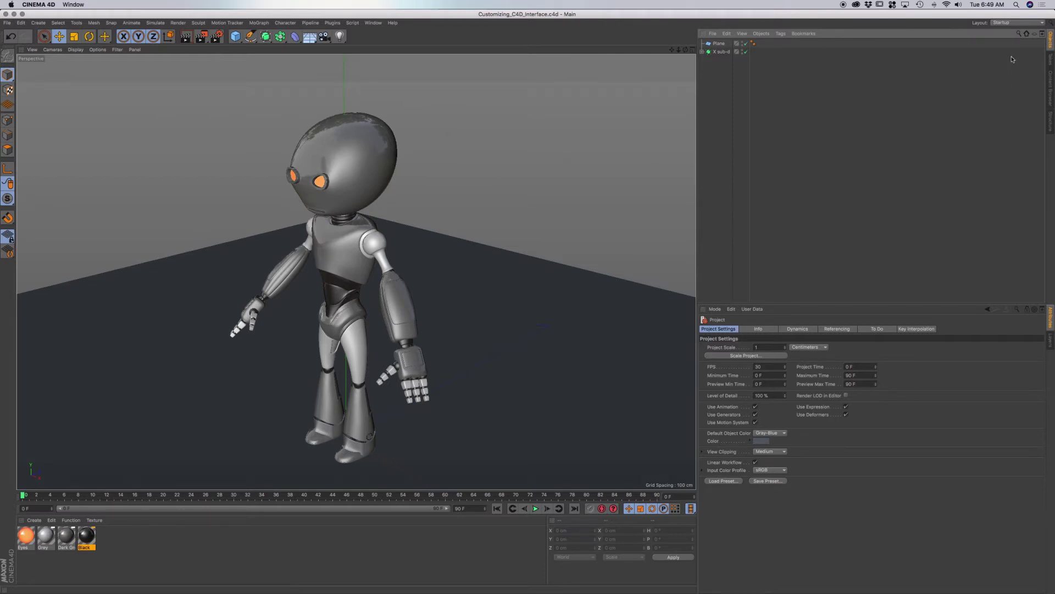
Switch to the Model layout and pull the selection palette out into its own panel
click(1018, 22)
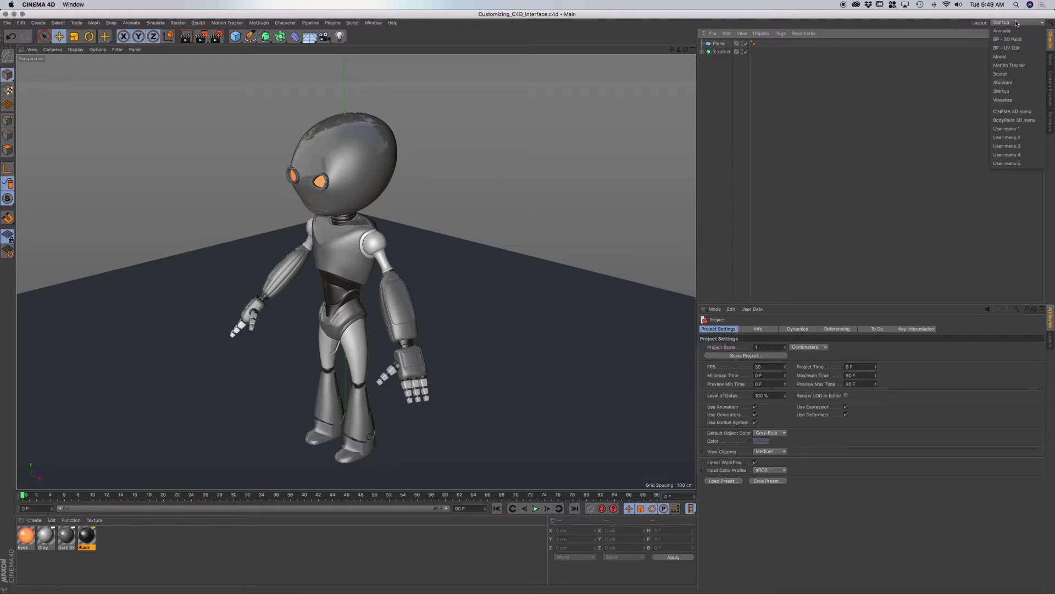
click(1004, 57)
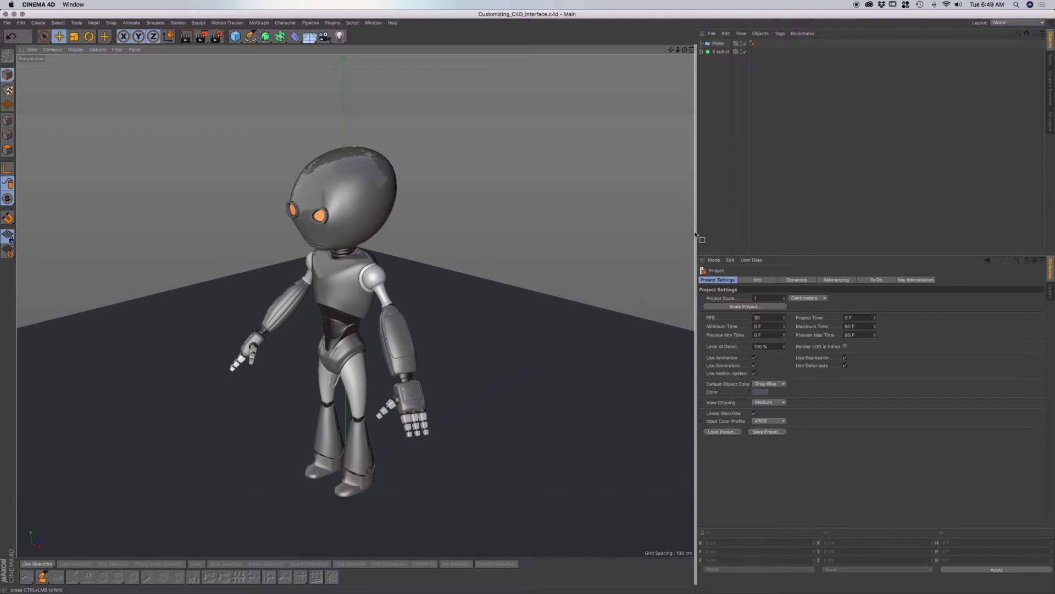
drag(695, 233, 691, 271)
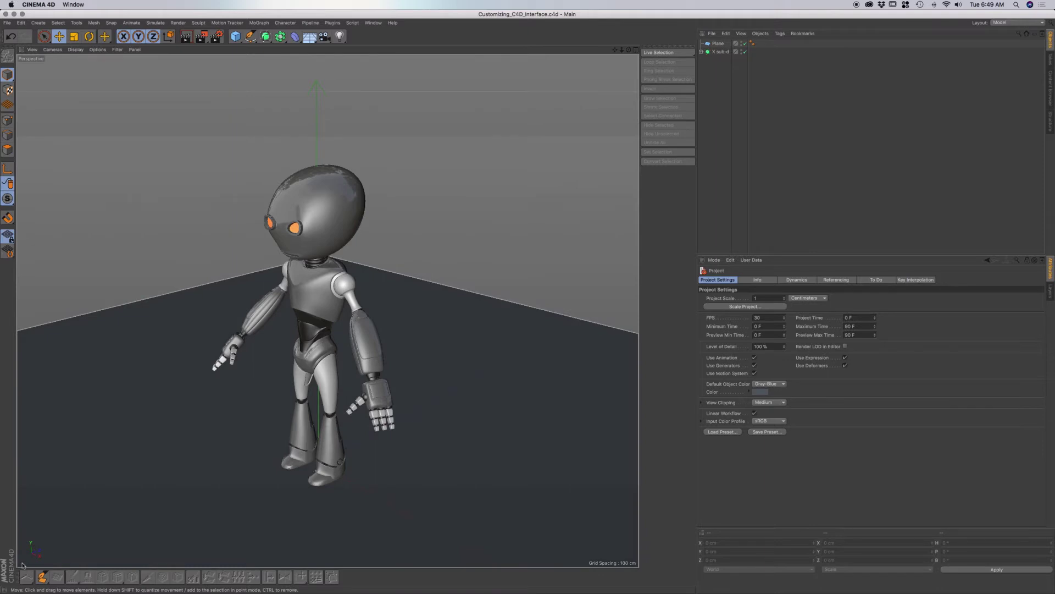
Bring up the options menu of the docked vertical selection palette
right_click(650, 49)
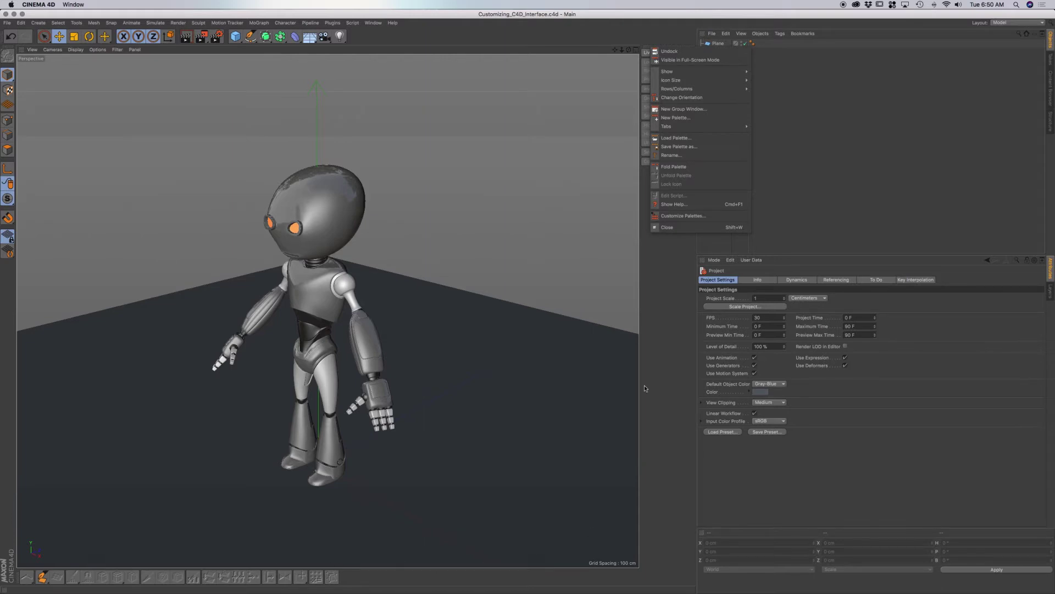
mouse_move(682, 66)
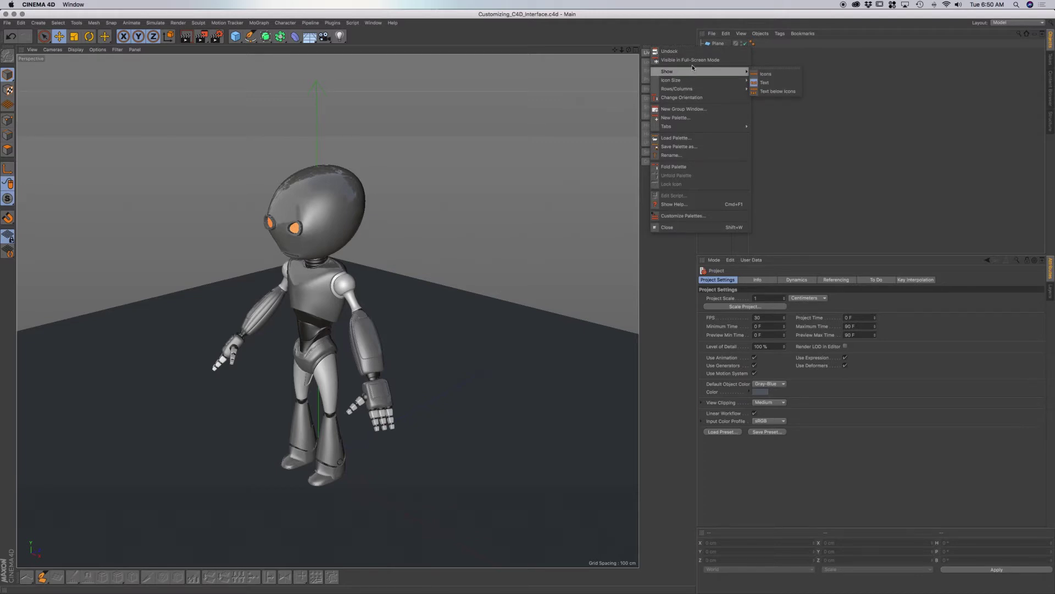
Show the selection palette as icons only, then with text labels below the icons
click(777, 76)
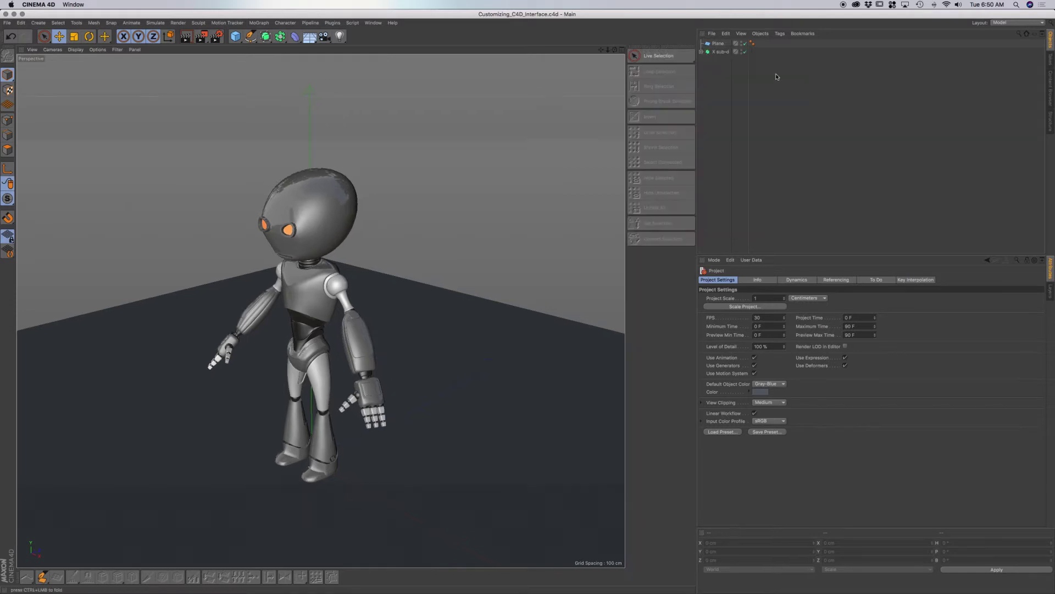
right_click(672, 55)
mouse_move(753, 72)
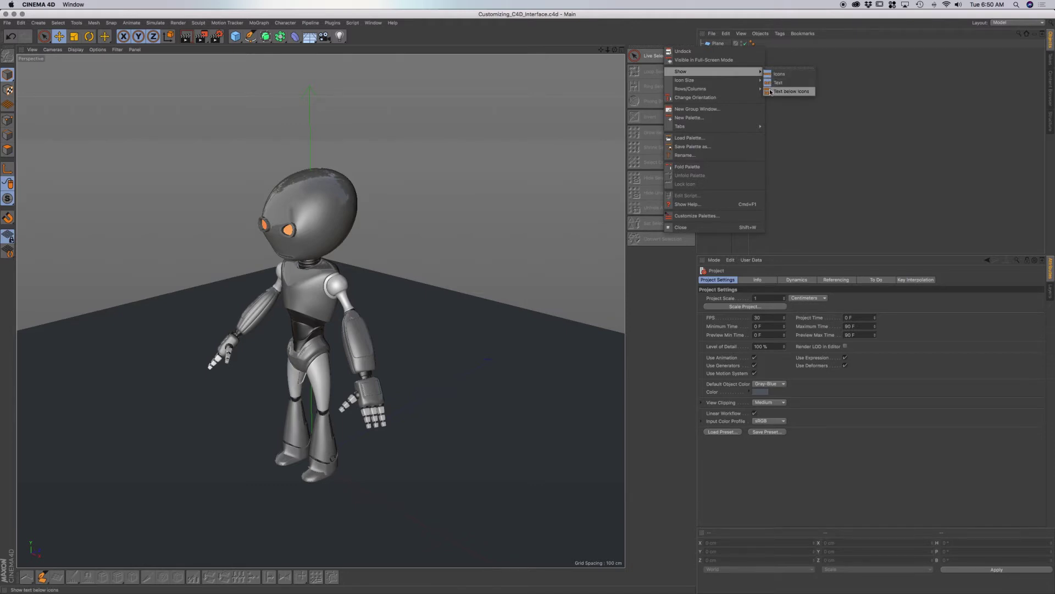
click(790, 92)
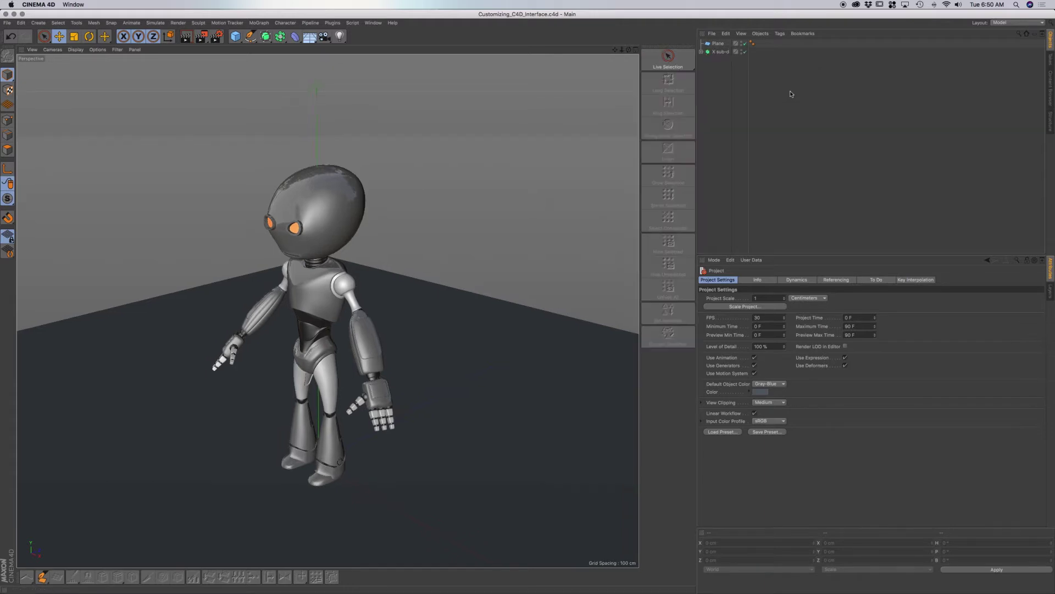
Switch the palette to a compact icon column and bring its options menu back up
right_click(692, 48)
mouse_move(714, 75)
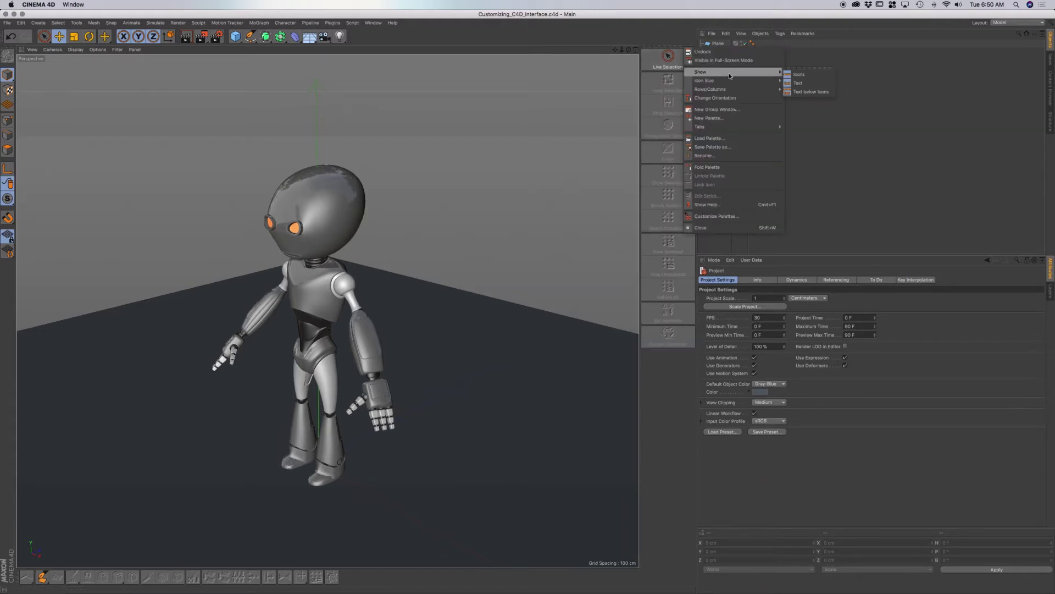
click(806, 83)
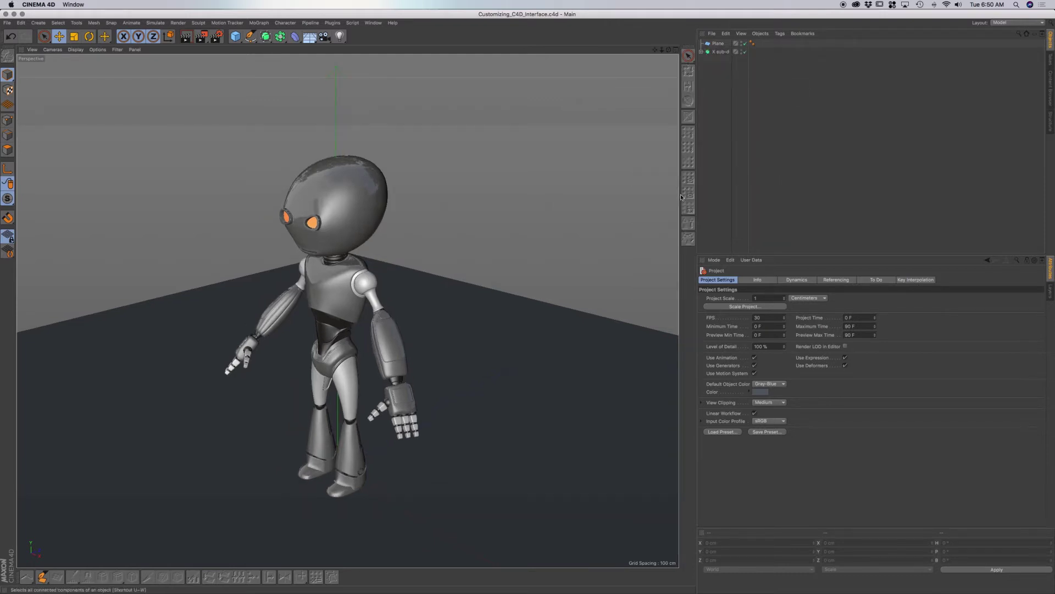
click(692, 49)
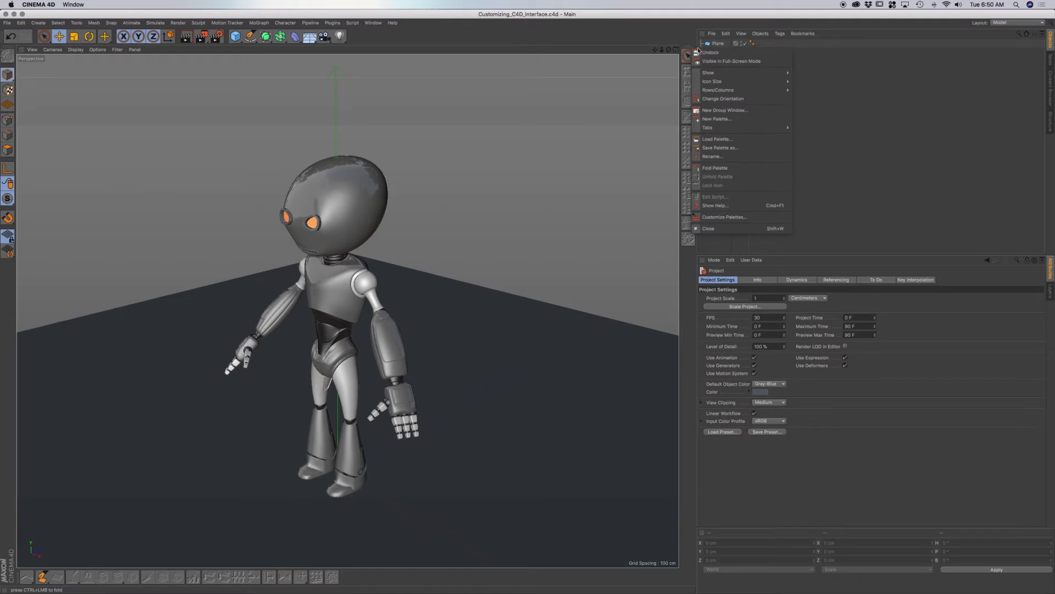
mouse_move(708, 74)
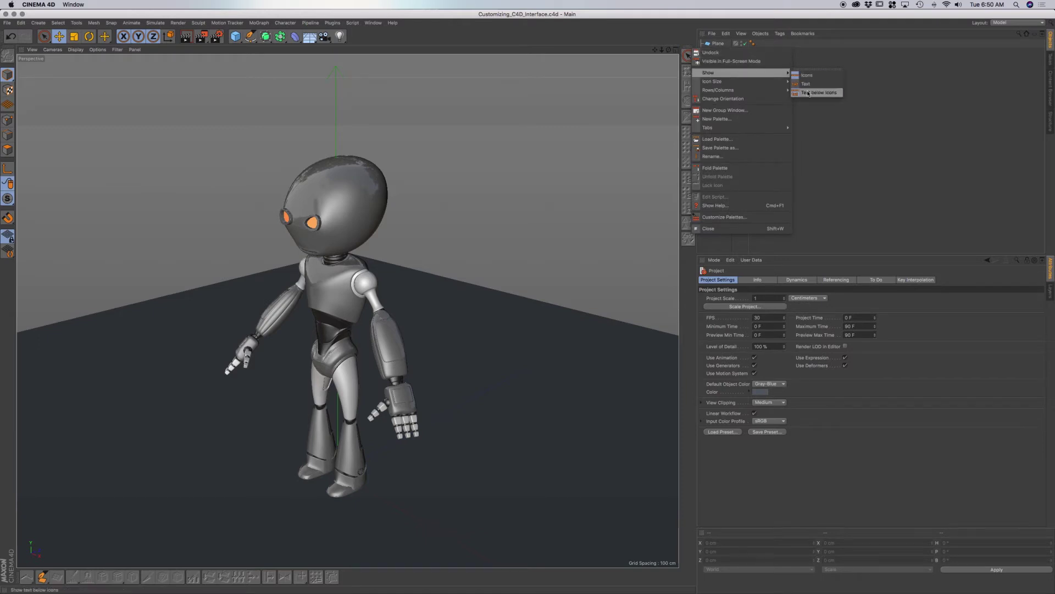
key(Escape)
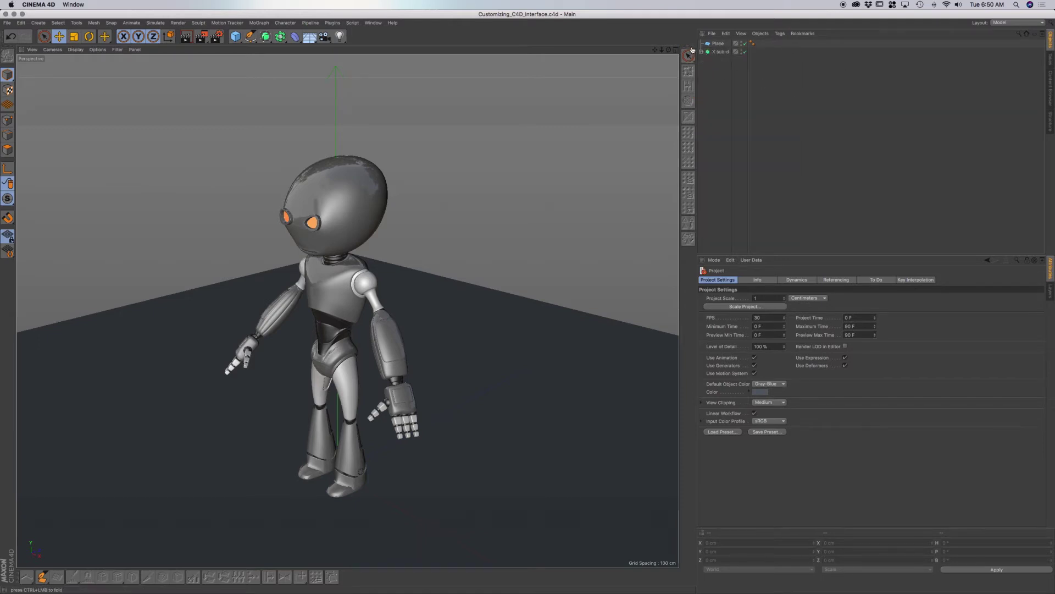
click(691, 50)
mouse_move(718, 73)
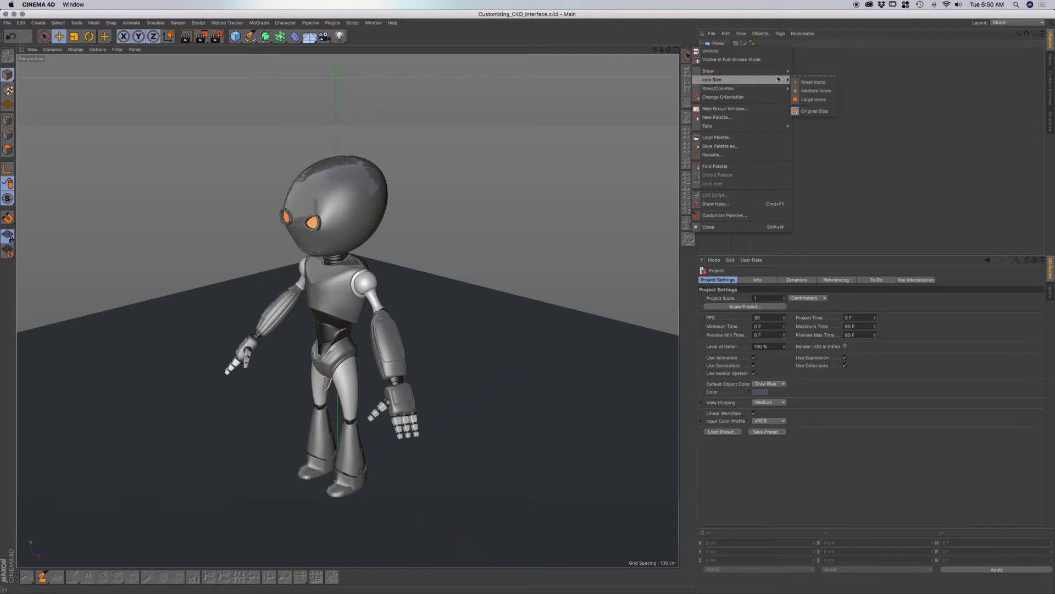
Set the side palette to small icons, icons only, then large icons
click(814, 83)
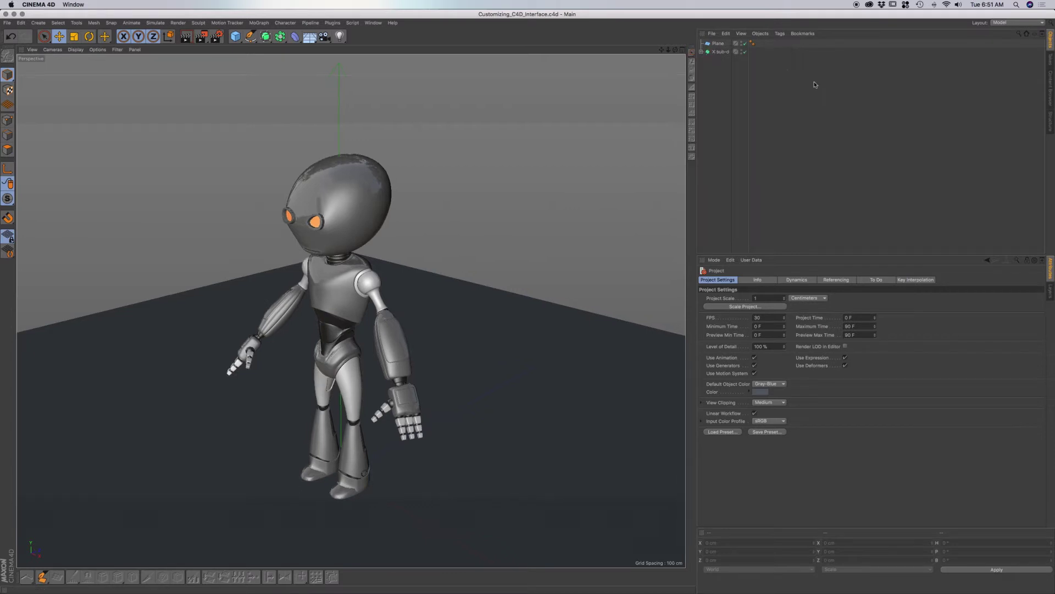
click(693, 49)
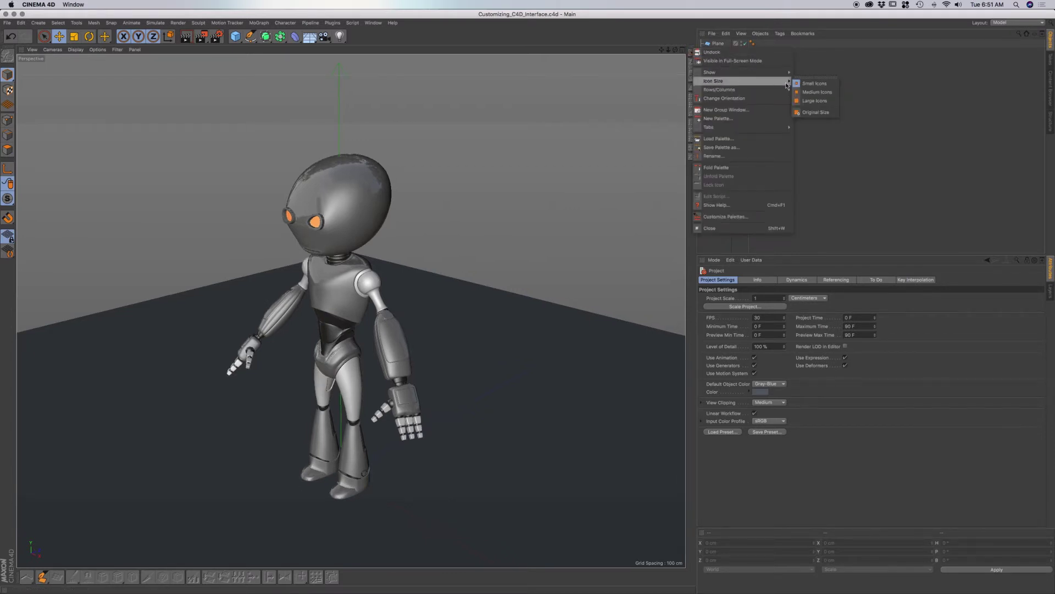
click(808, 75)
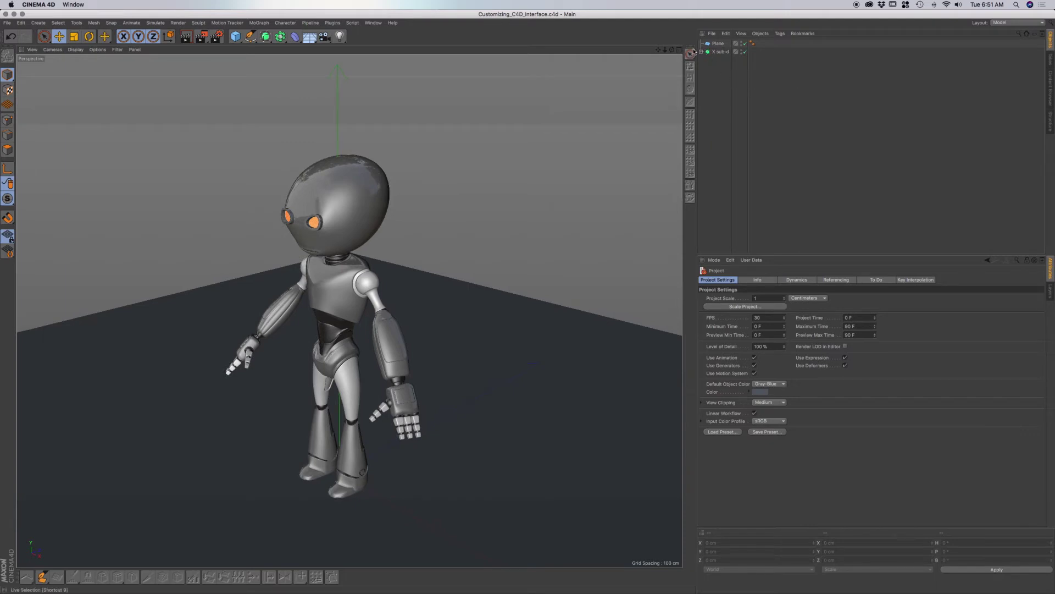
click(696, 49)
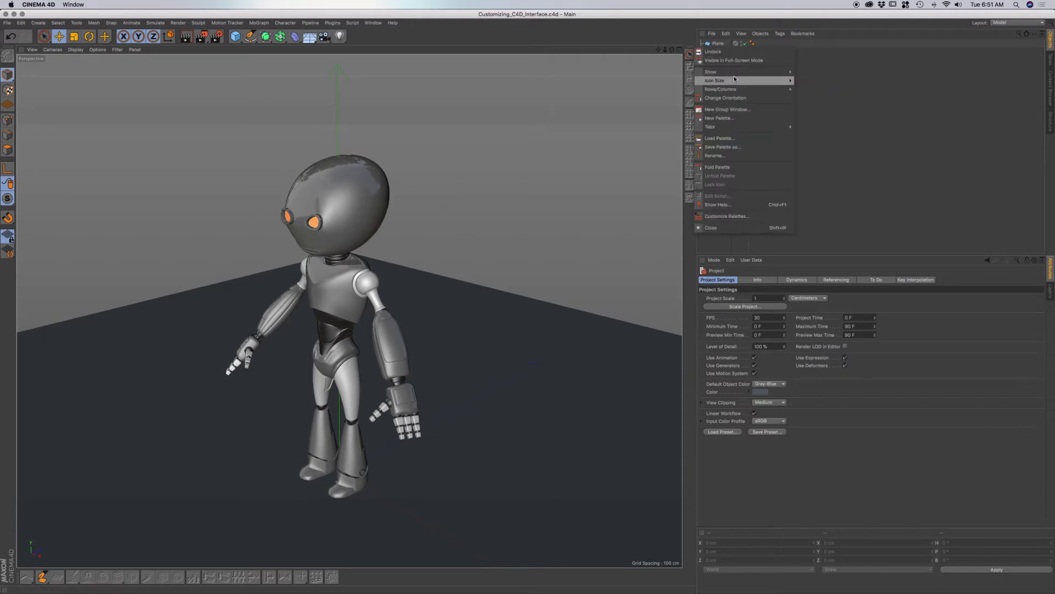
mouse_move(734, 78)
click(810, 96)
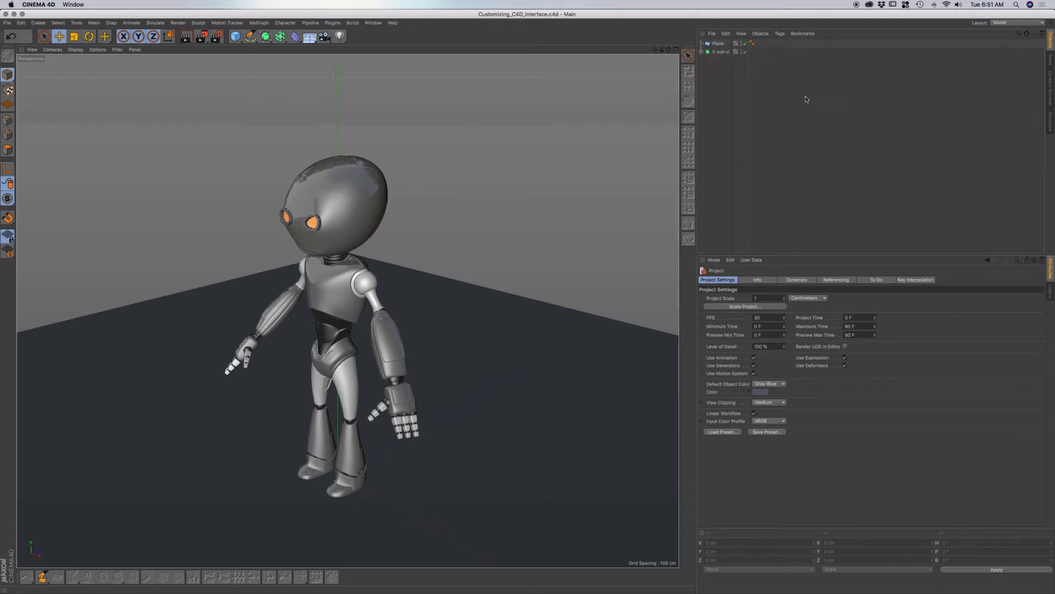
Reset the palette icons to Original Size and switch the upper-right panel to Takes
click(691, 49)
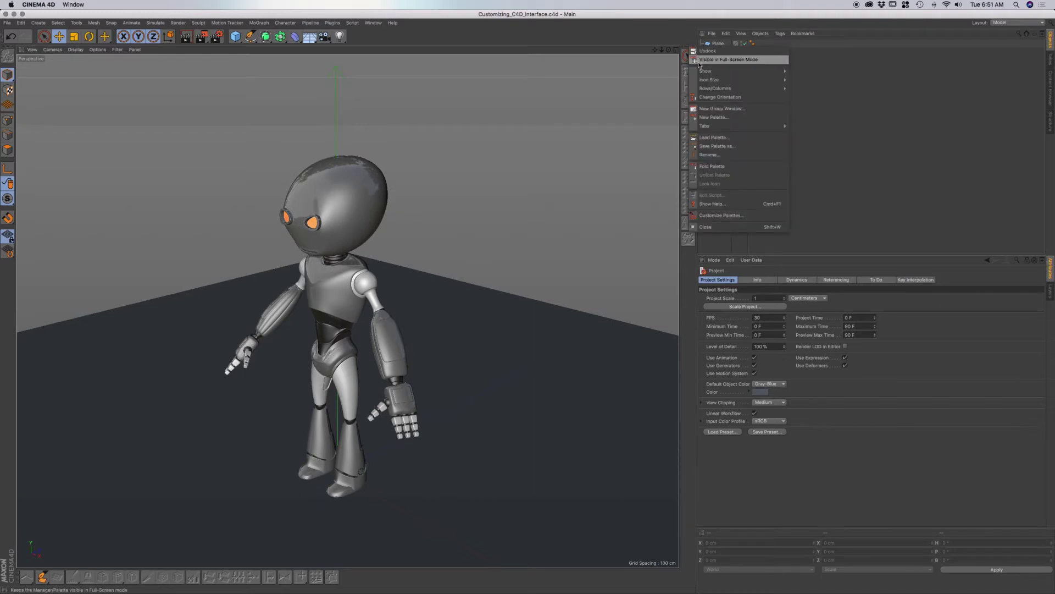
mouse_move(702, 92)
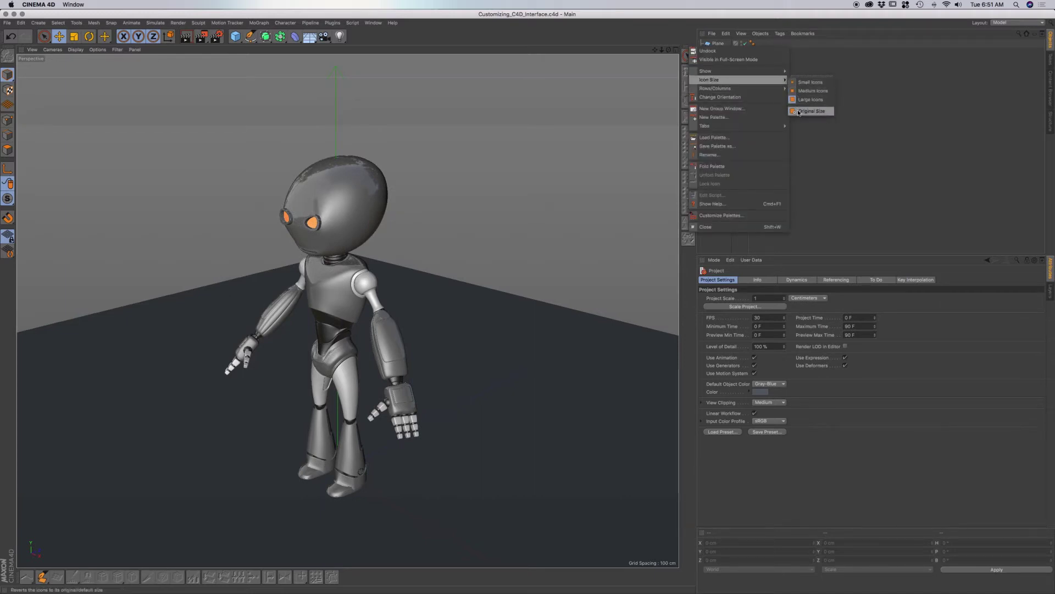
click(798, 112)
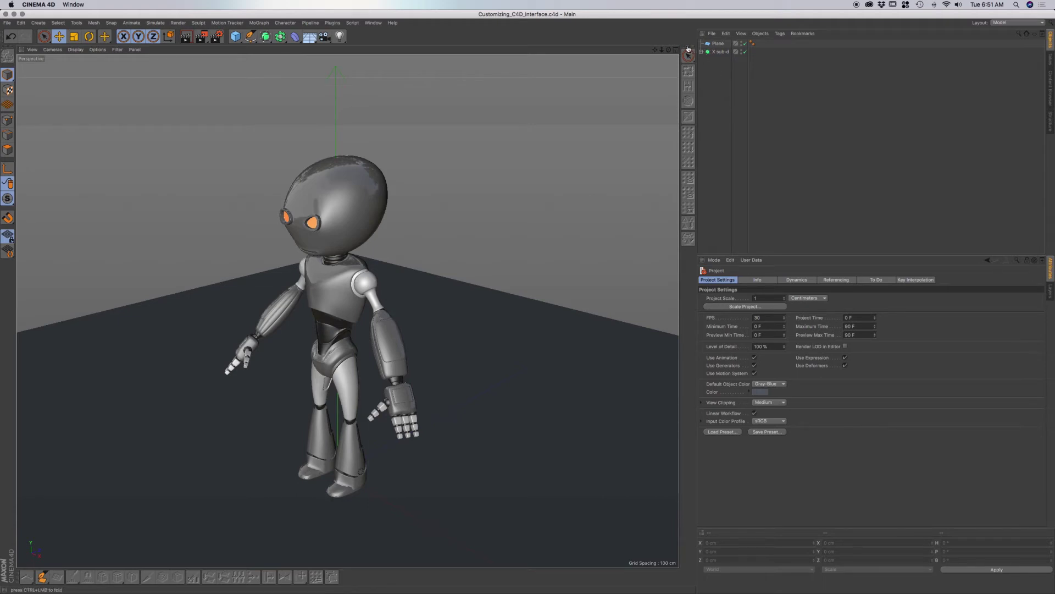
click(1052, 63)
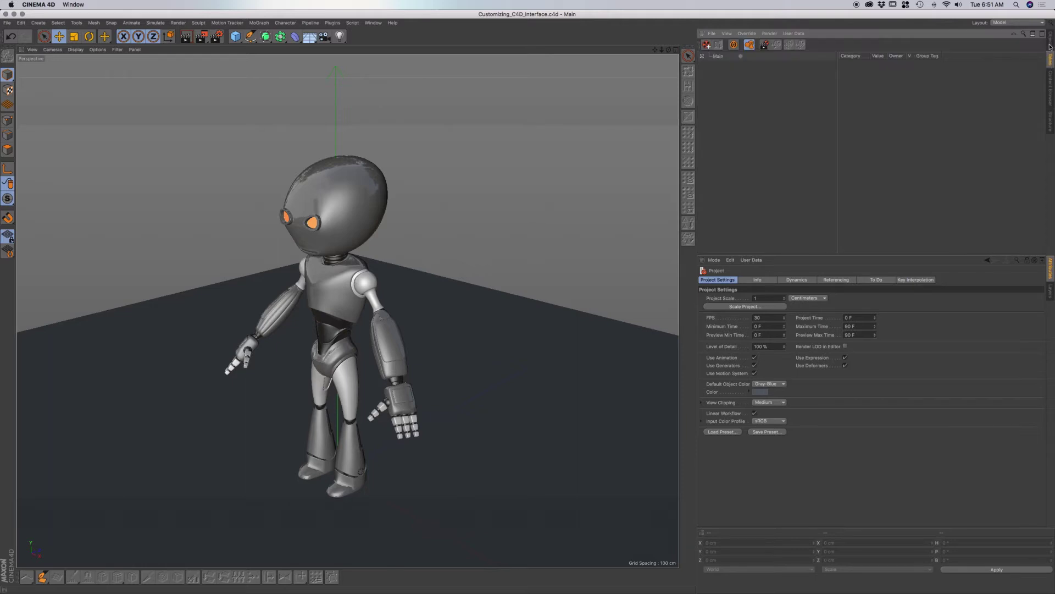
Cycle the upper-right panel through Content Browser and Structure back to Objects, then open Window
click(1051, 83)
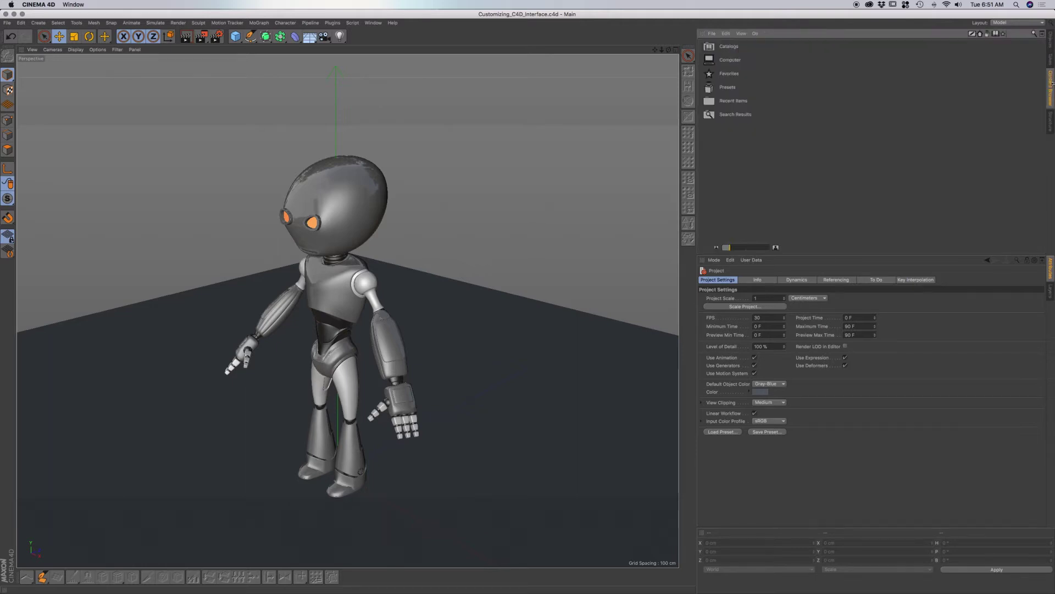
click(1051, 123)
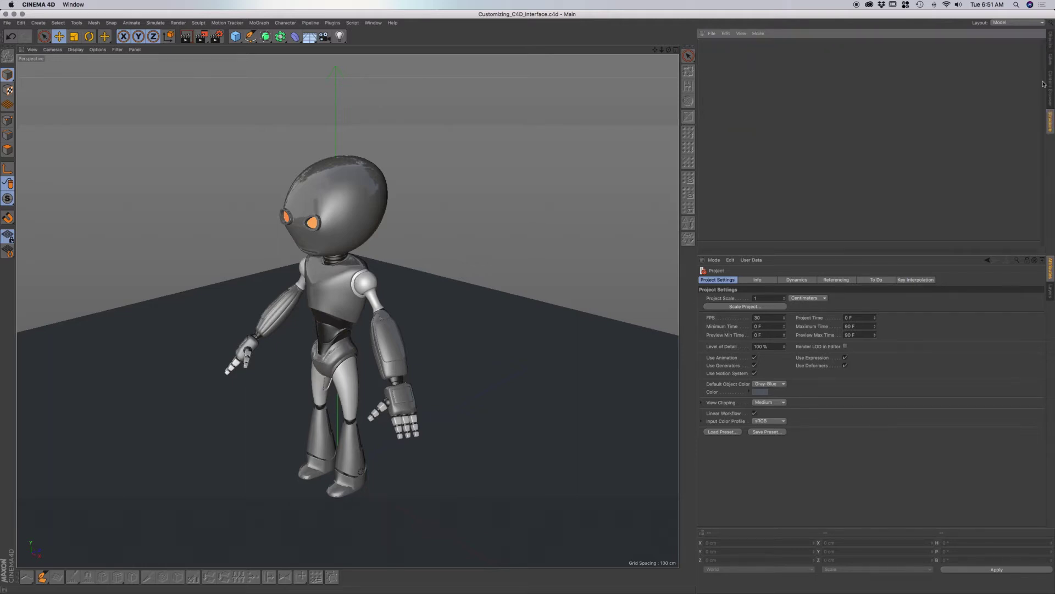
click(1051, 41)
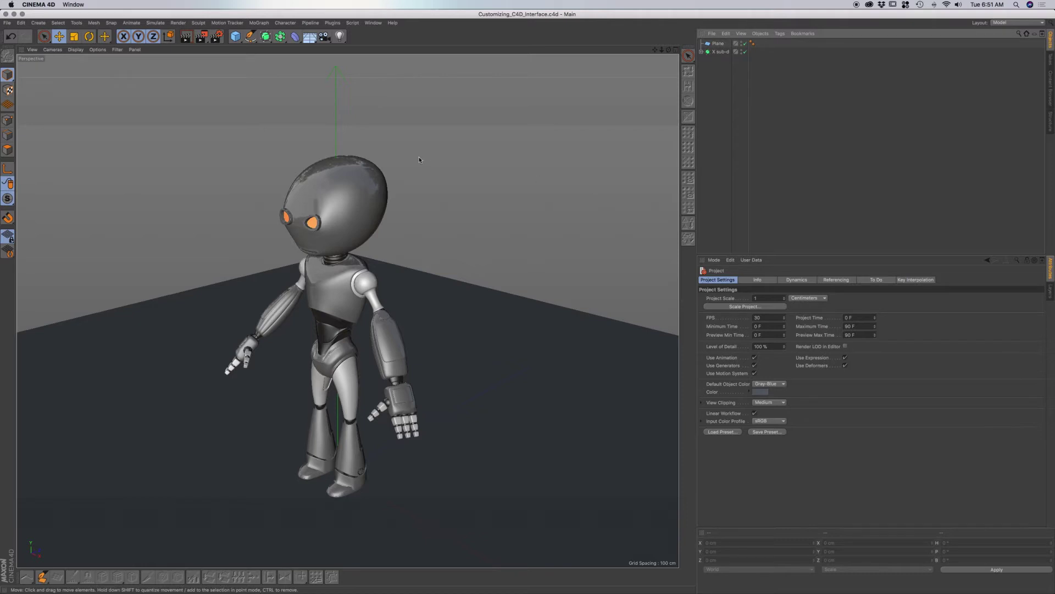
click(373, 23)
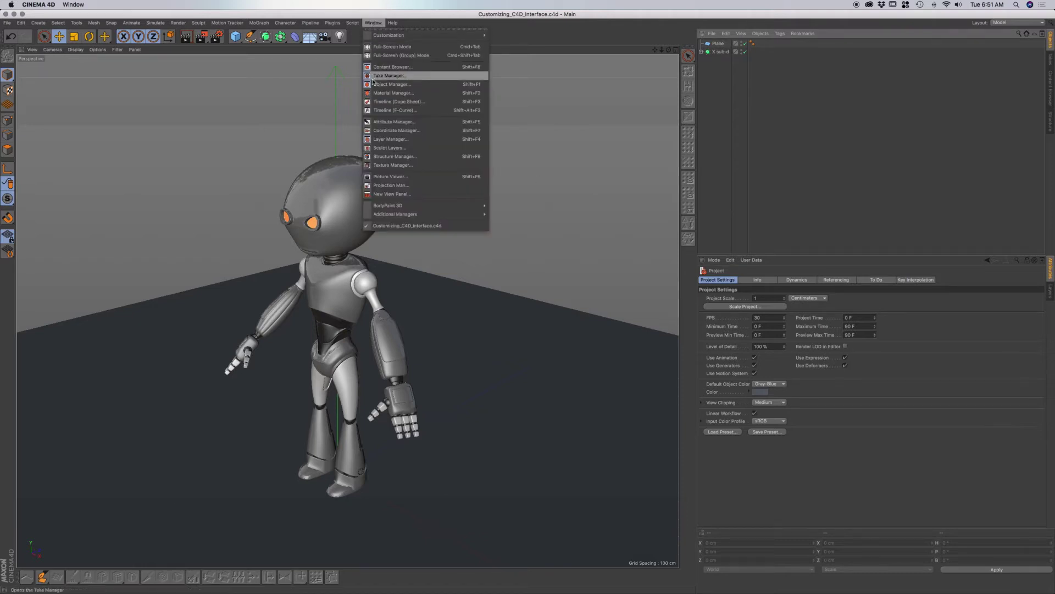
Open the Picture Viewer and dock it as a tab beside the Perspective viewport
click(387, 177)
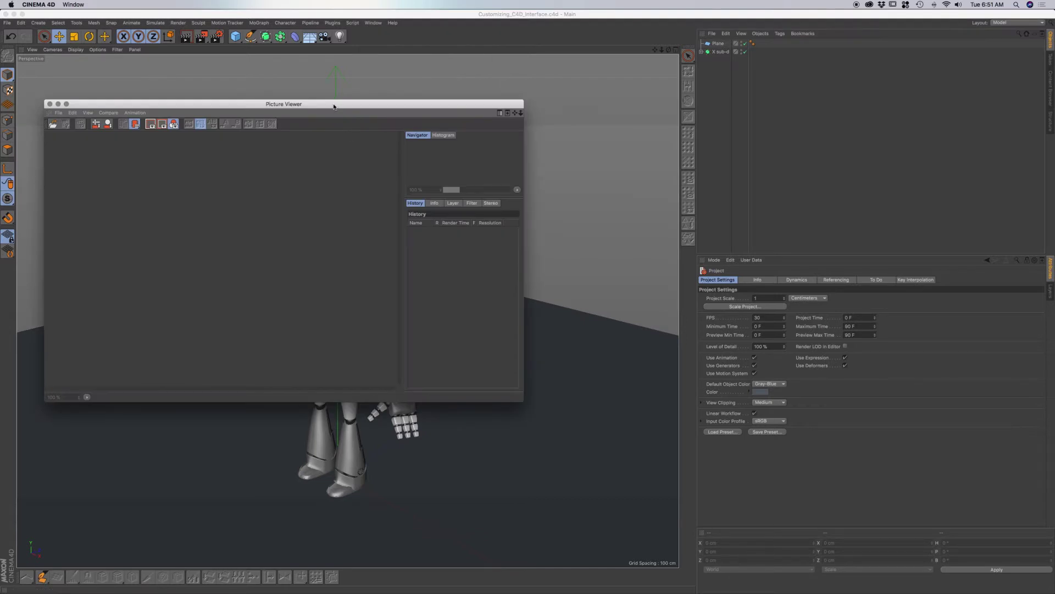
drag(333, 105, 582, 144)
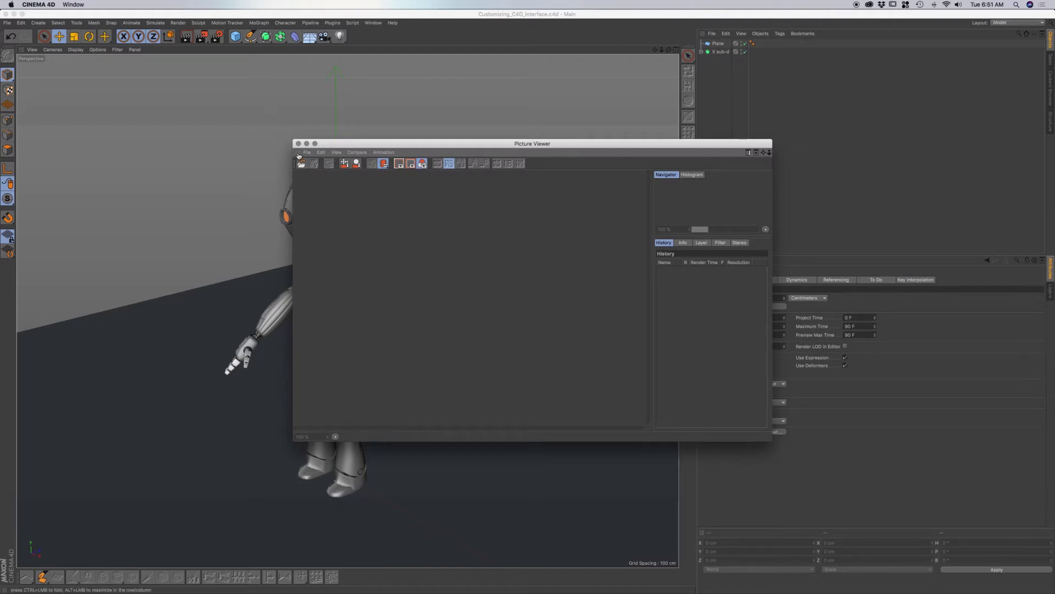
drag(299, 156, 23, 52)
drag(22, 53, 22, 53)
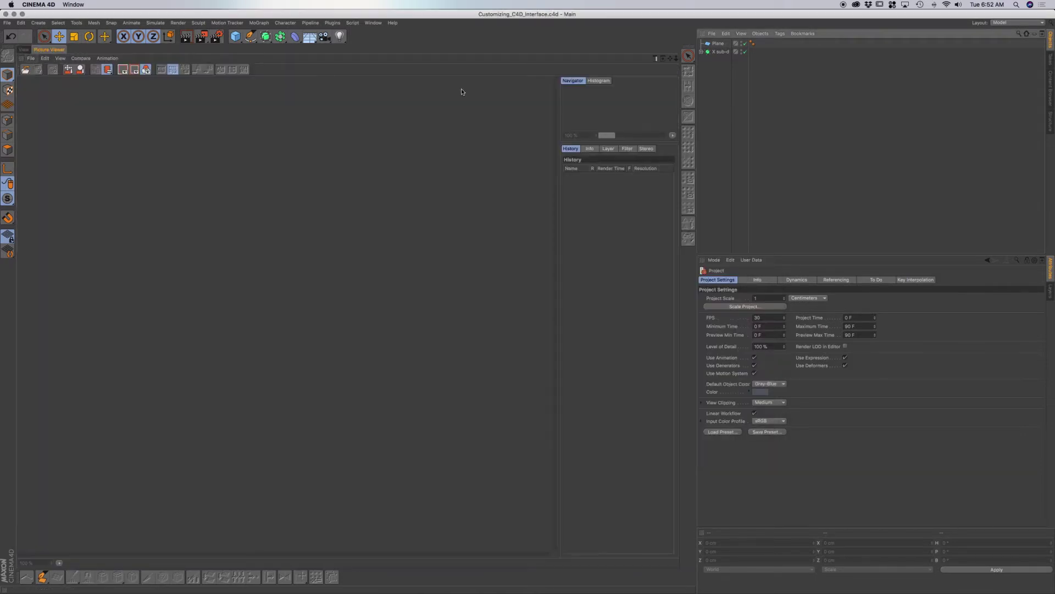
Render the robot scene to the Picture Viewer and switch between the view and render tabs
click(24, 50)
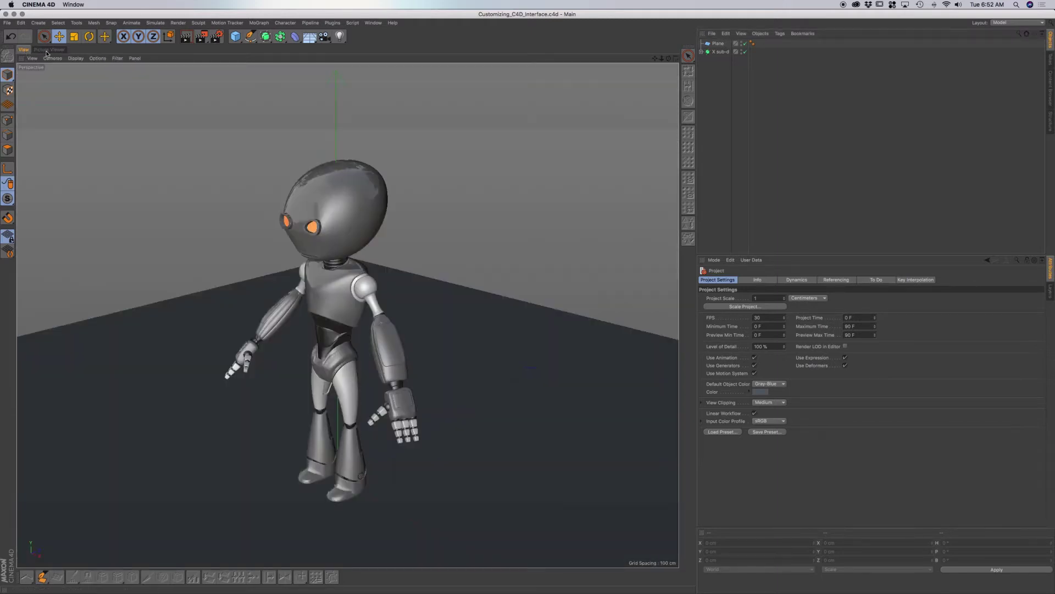
click(47, 50)
click(24, 50)
click(203, 38)
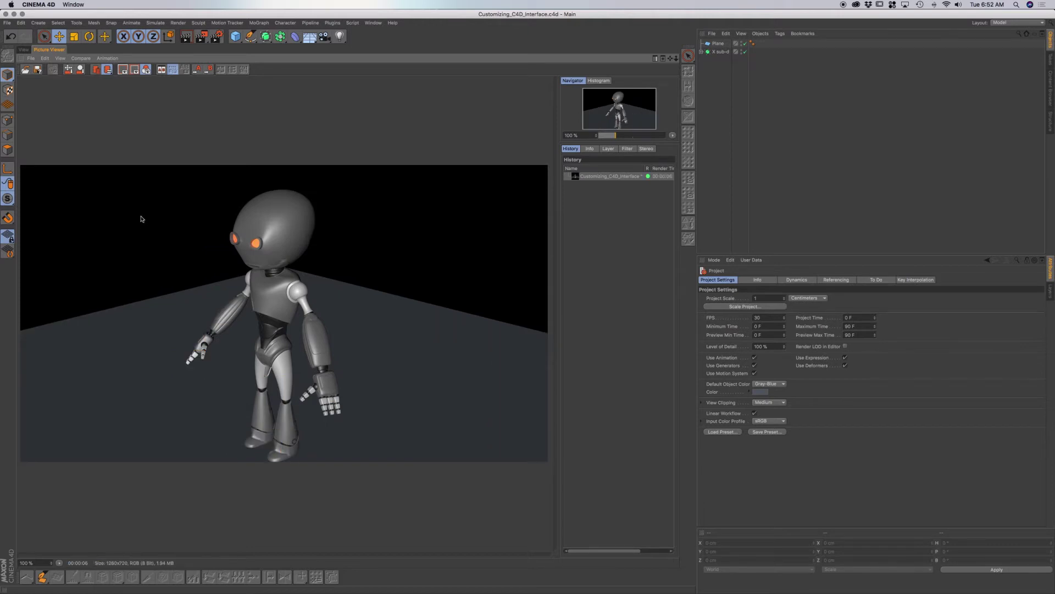
click(24, 49)
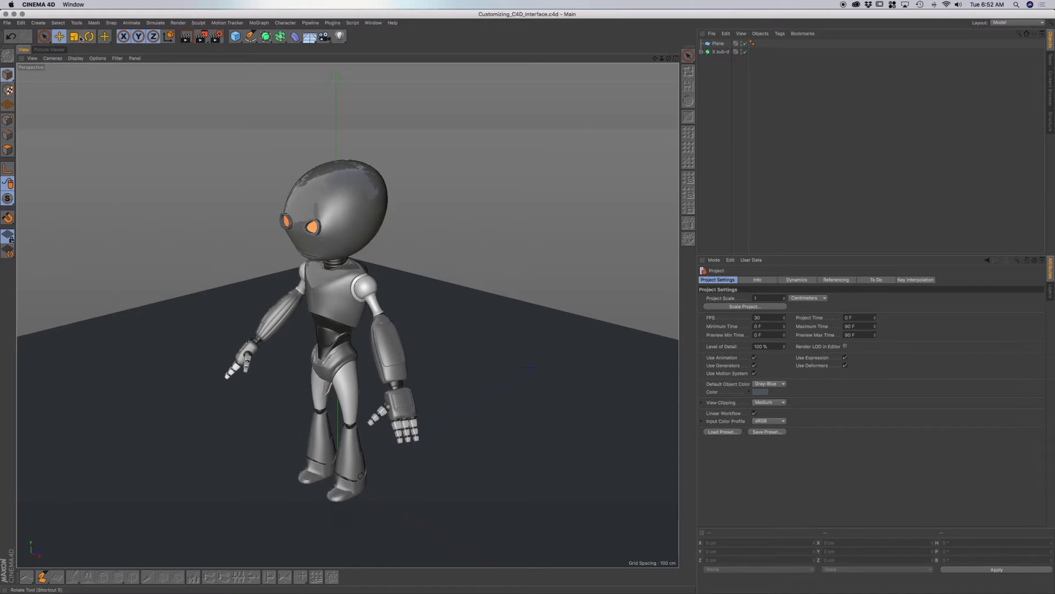
click(45, 51)
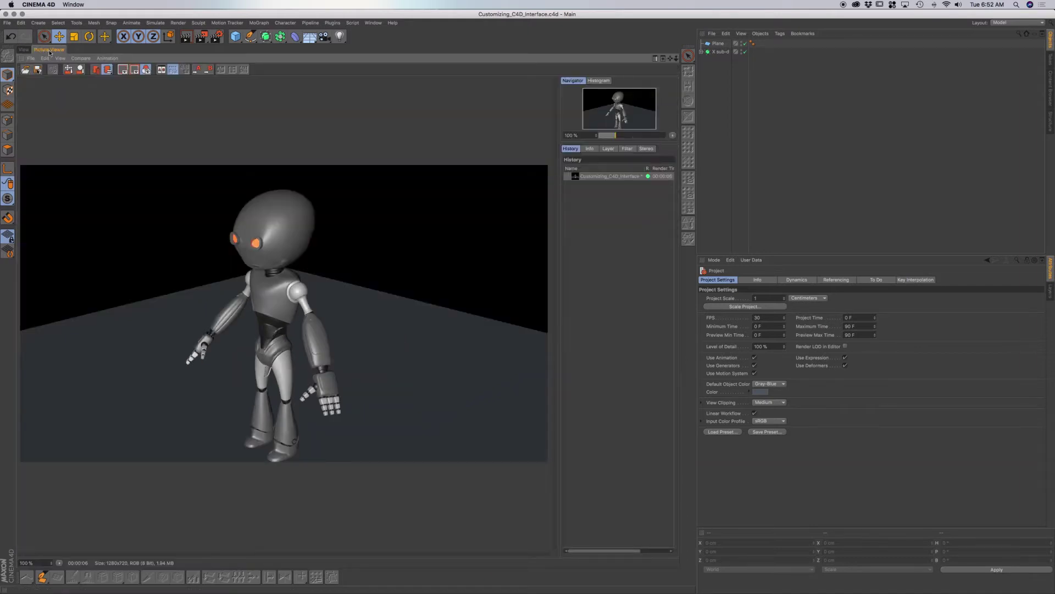
click(24, 50)
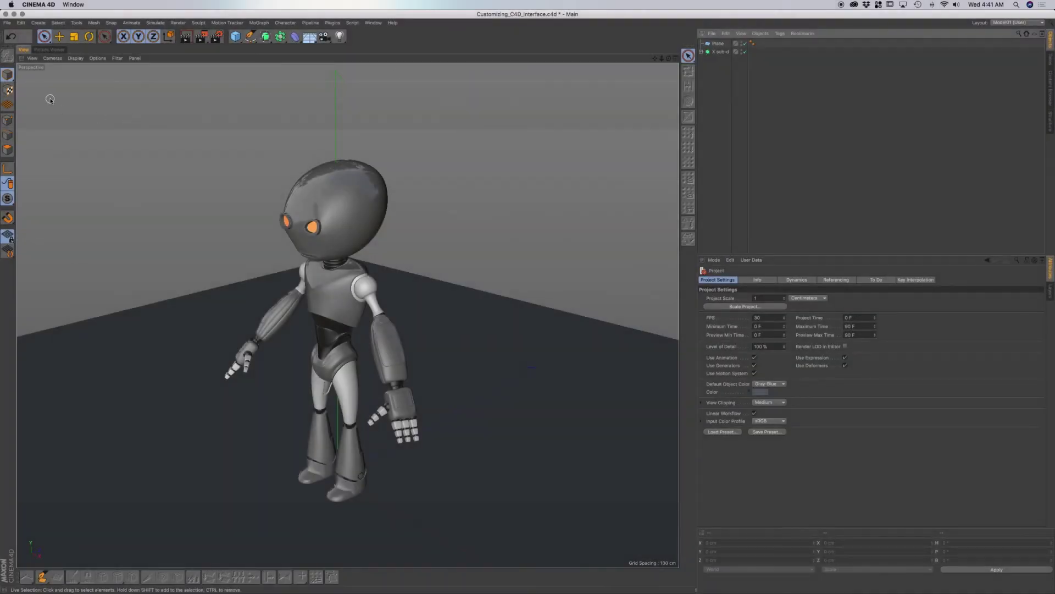
Open Customize Palettes from the left palette menu and Window > Customization, in palette editing mode
click(10, 49)
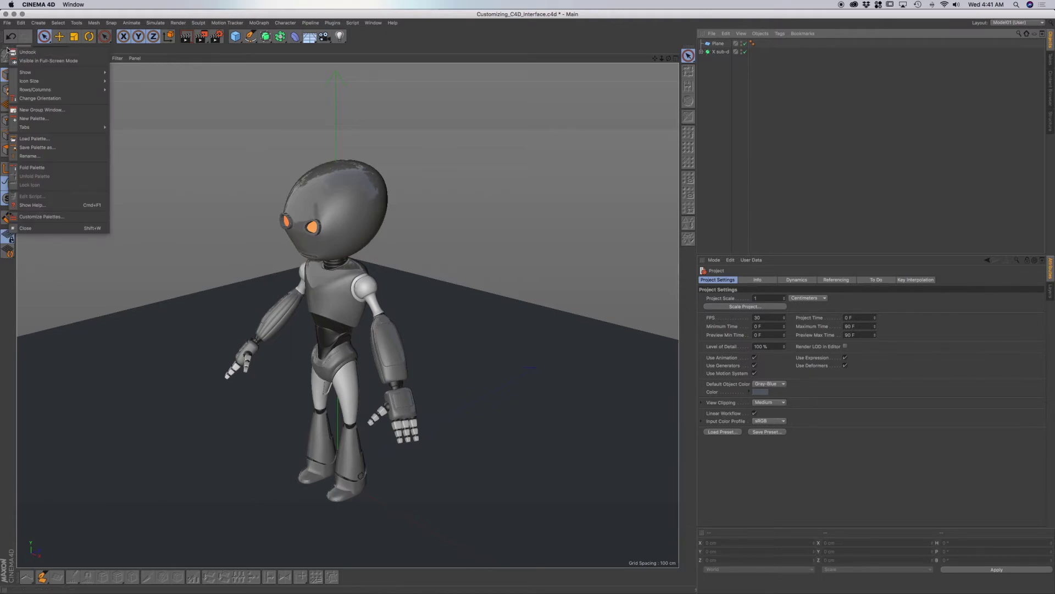
click(62, 217)
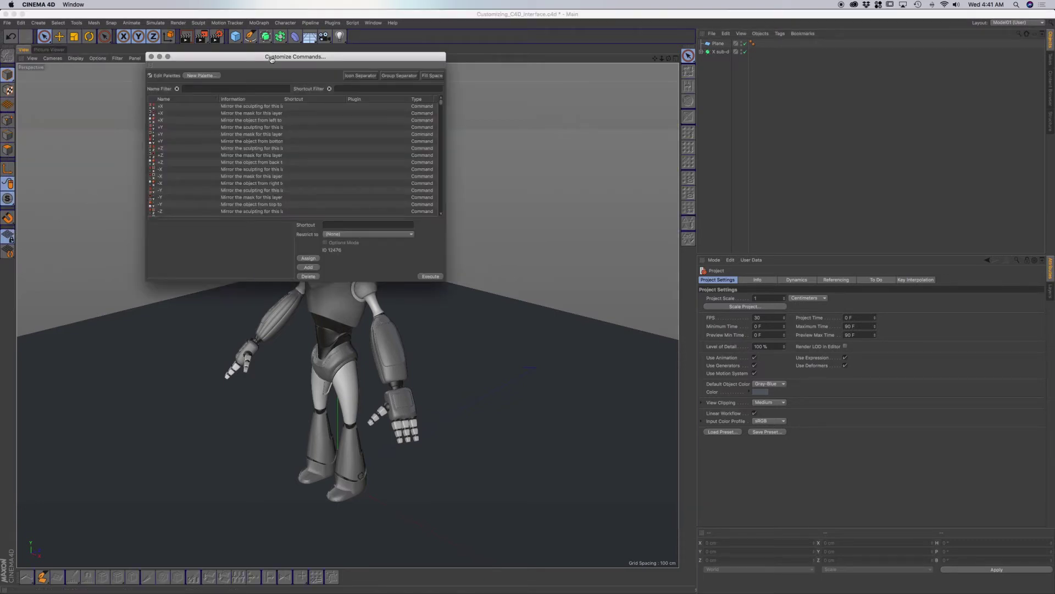
drag(256, 60, 512, 161)
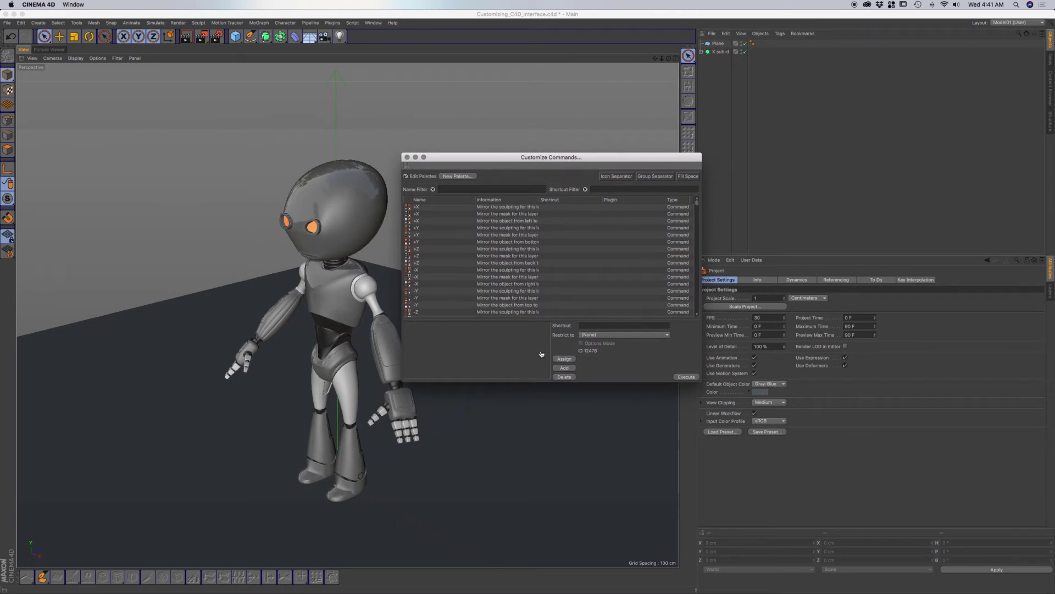
click(373, 23)
mouse_move(383, 36)
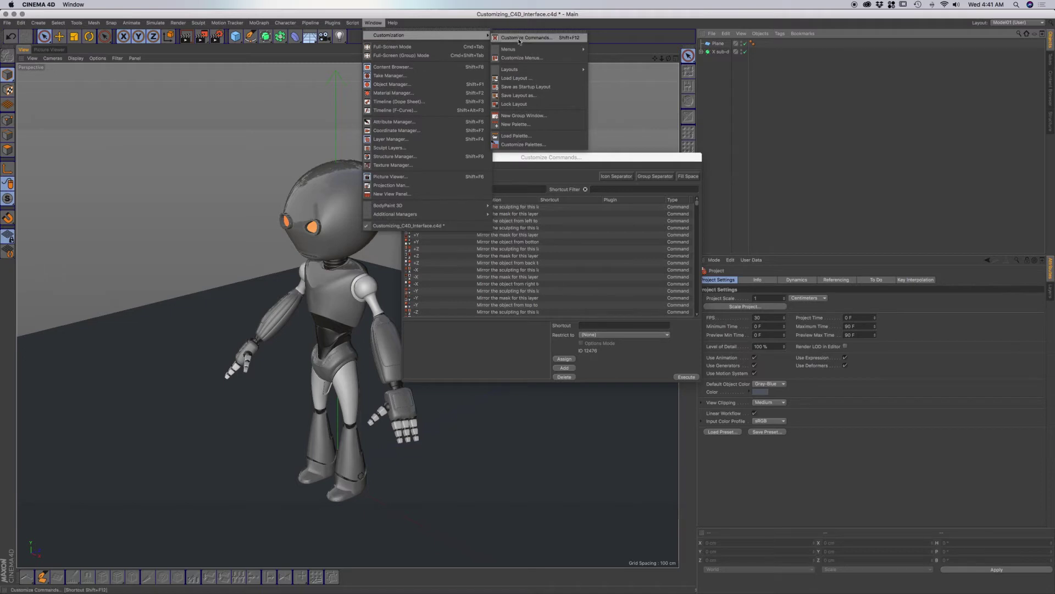
click(511, 144)
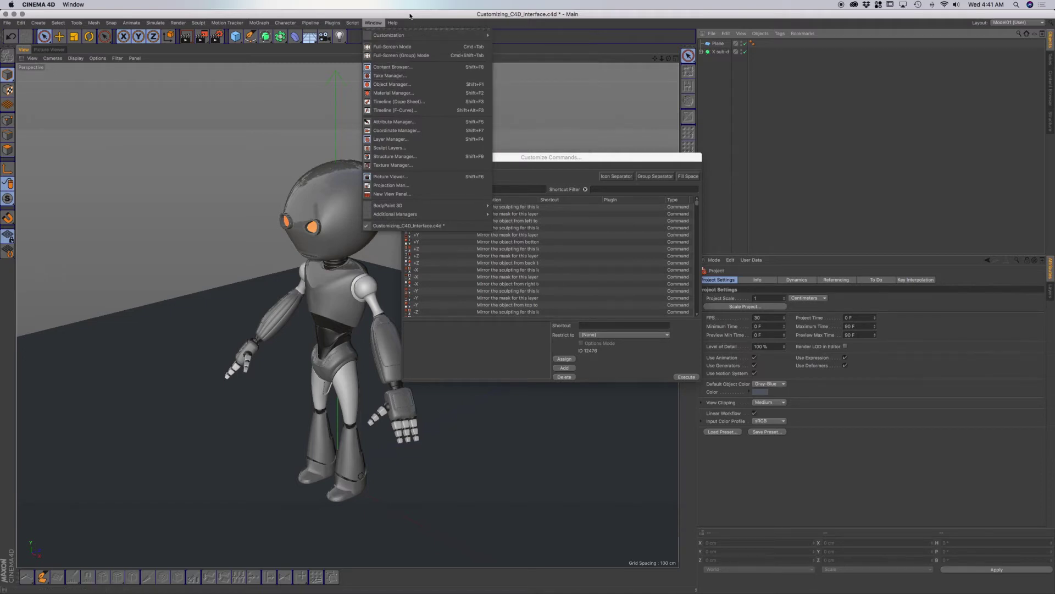
Reorder the left palette with the cube on top and Texture mode second, then add a New Palette
drag(467, 160, 462, 154)
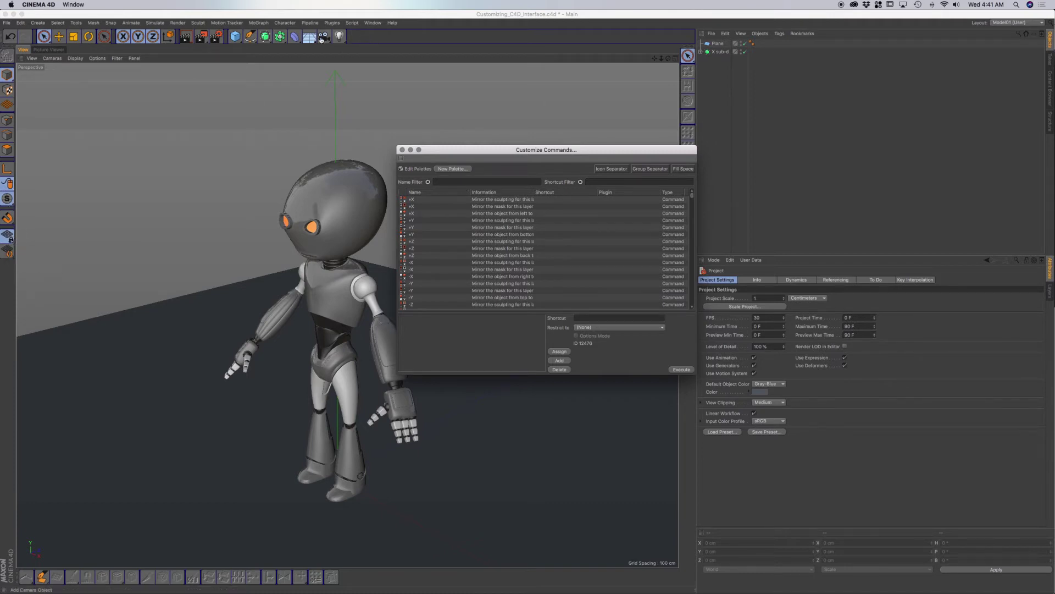
click(7, 77)
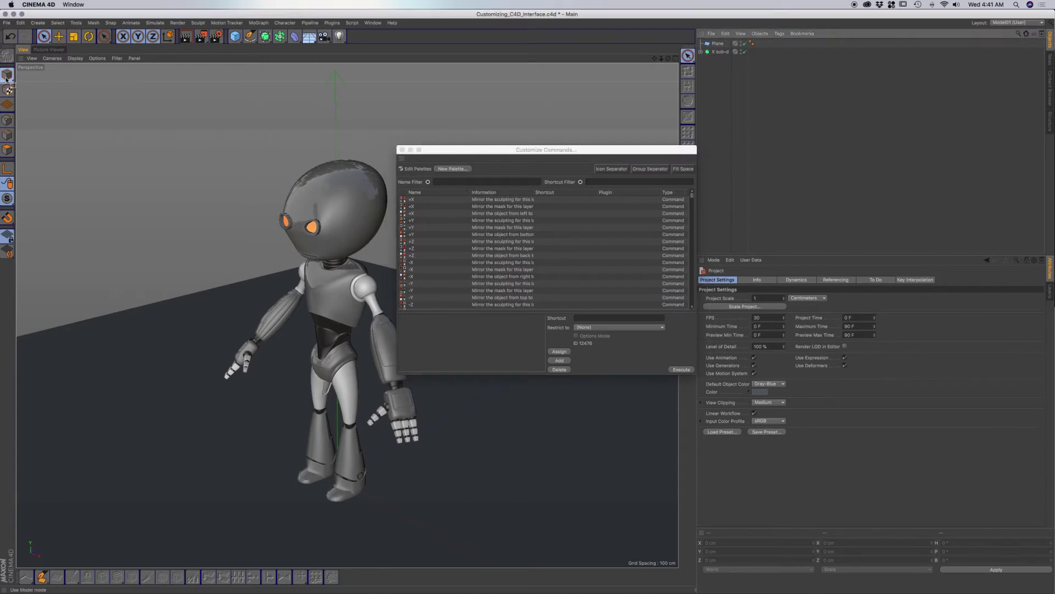
drag(6, 76, 16, 274)
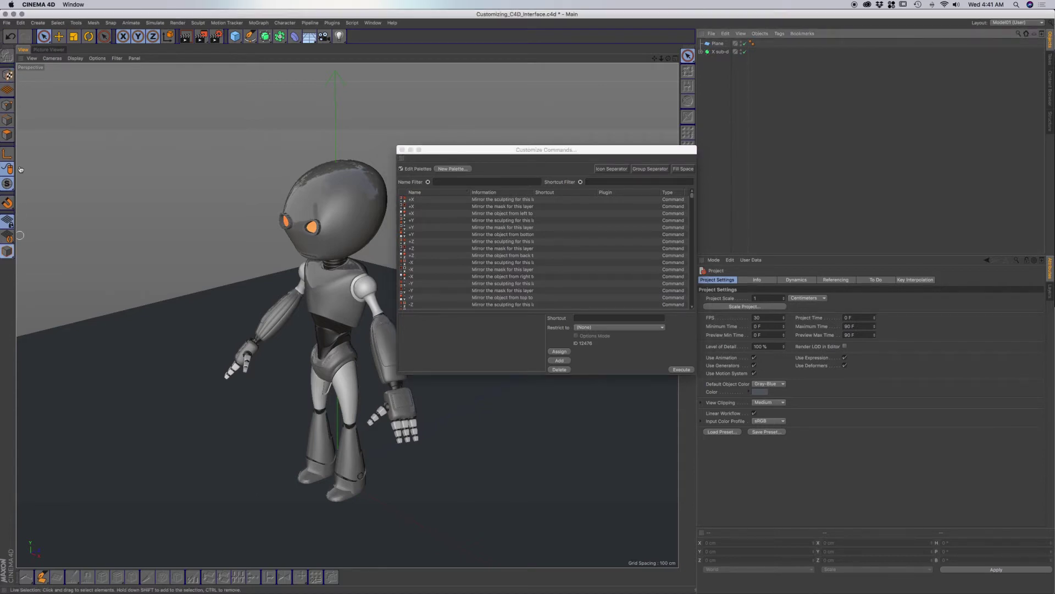
drag(7, 76, 9, 275)
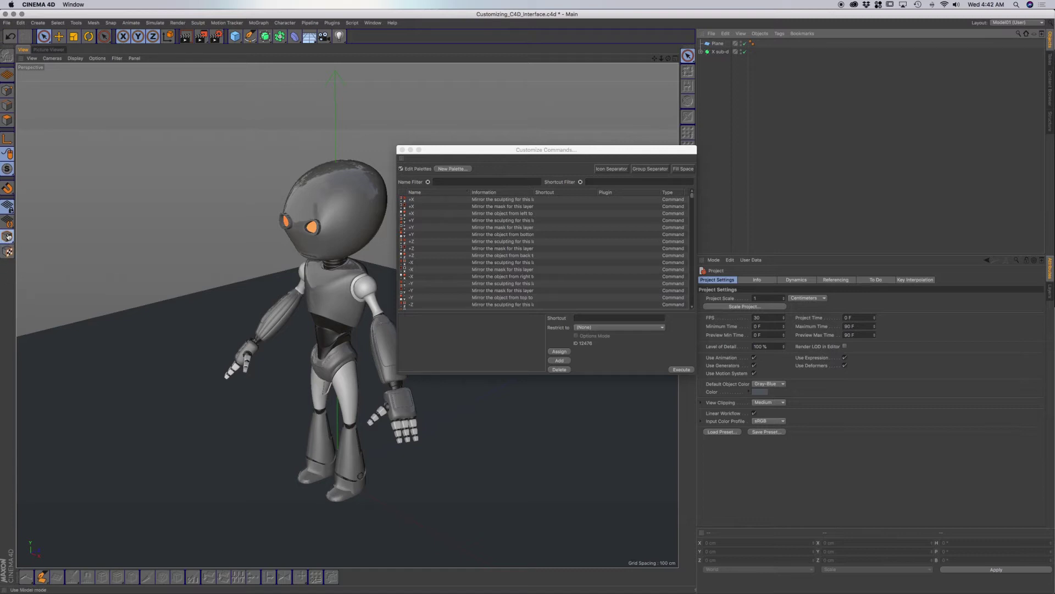
drag(6, 236, 7, 75)
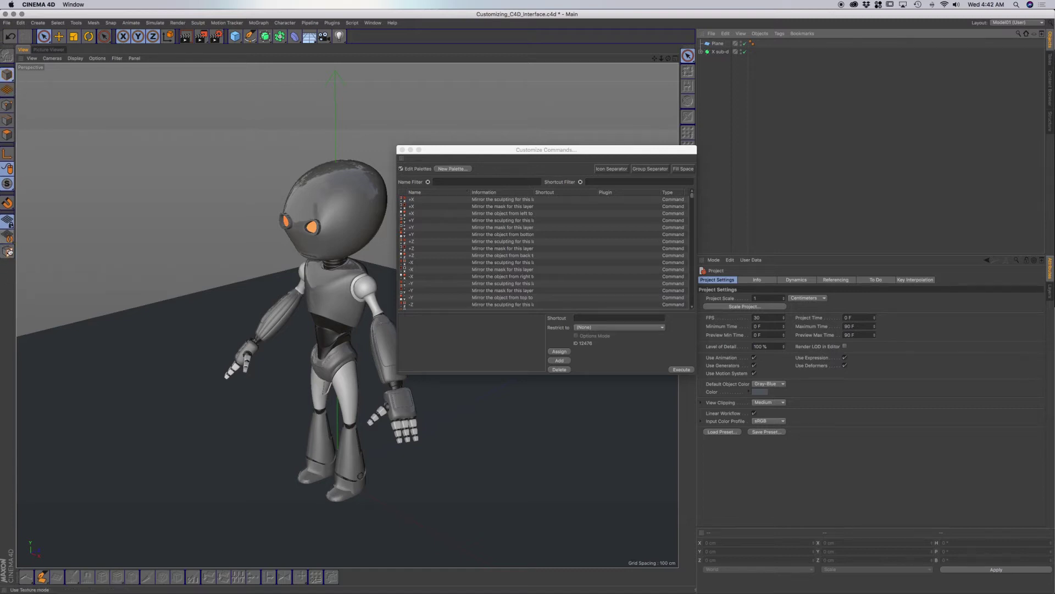
drag(9, 187, 10, 86)
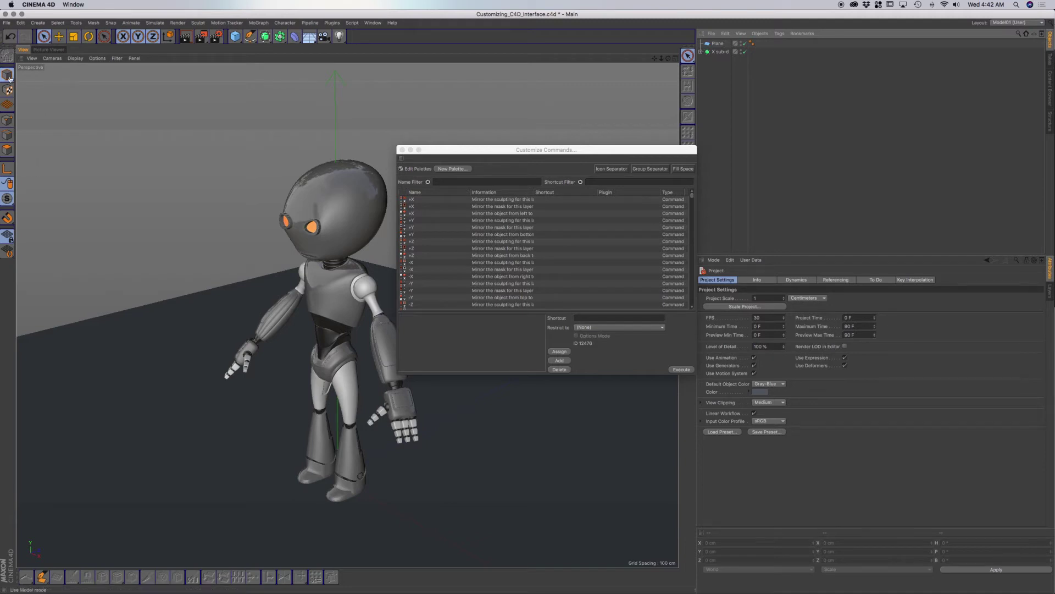
right_click(9, 48)
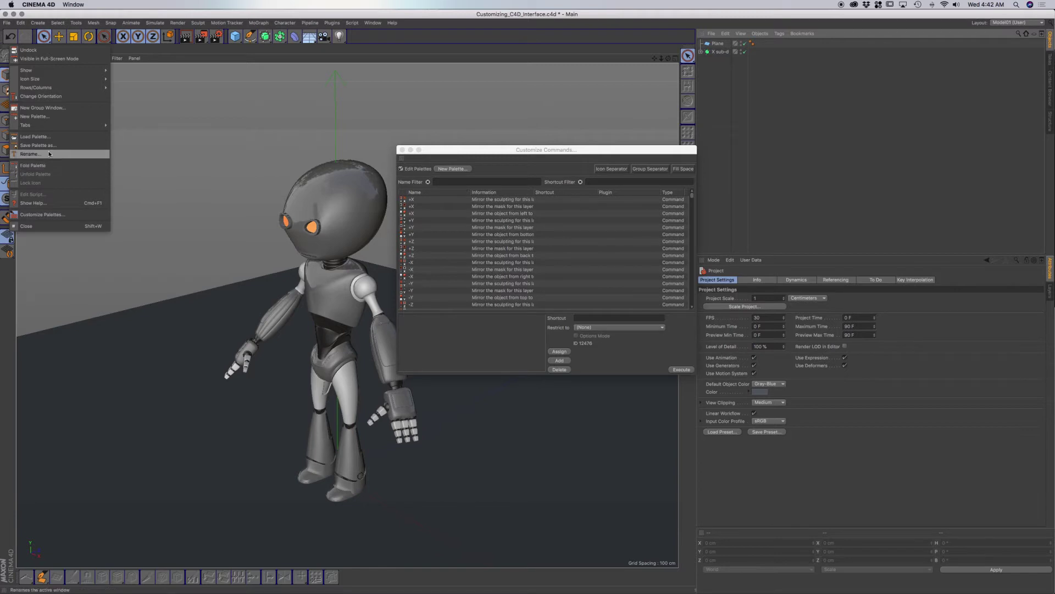
click(54, 117)
Place the new empty palette over the viewport, then move aside and close Customize Commands
drag(109, 46, 280, 214)
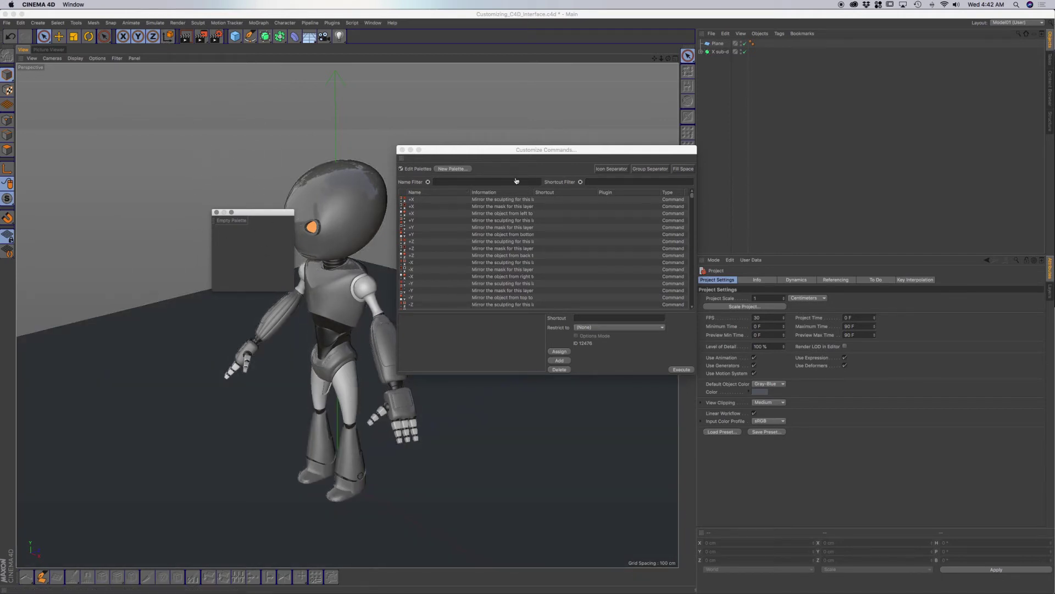
drag(462, 155, 427, 234)
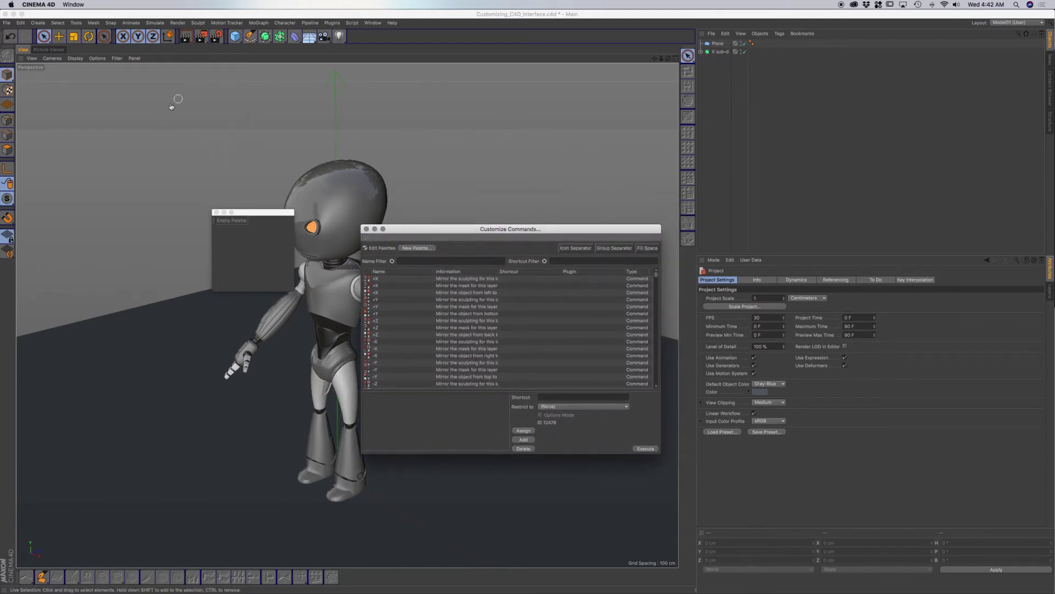
click(366, 231)
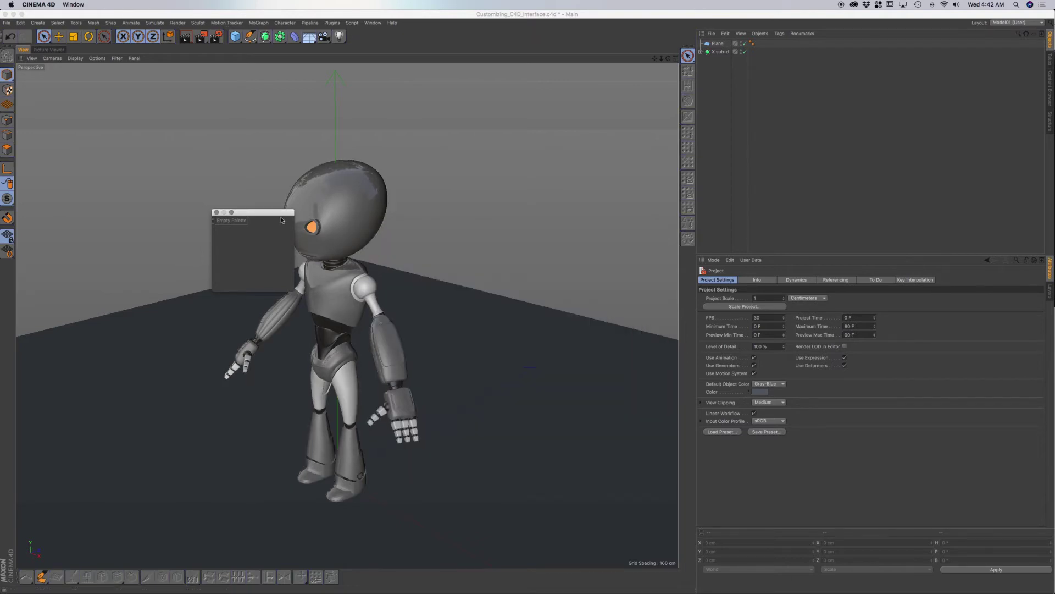
Try the Shift+C command search and browse the Mesh commands list without using it
key(shift+c)
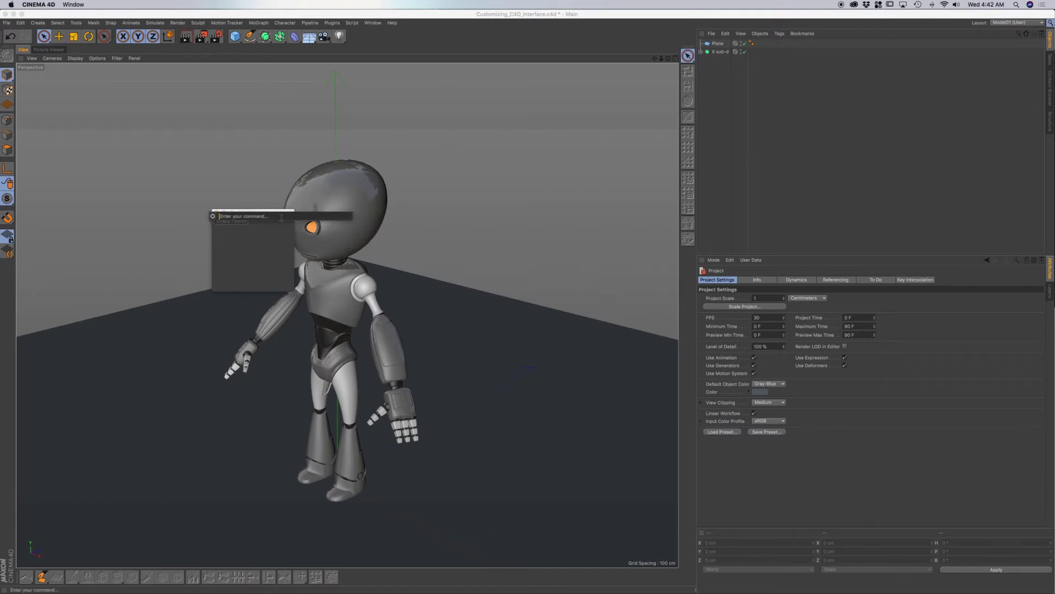
click(402, 46)
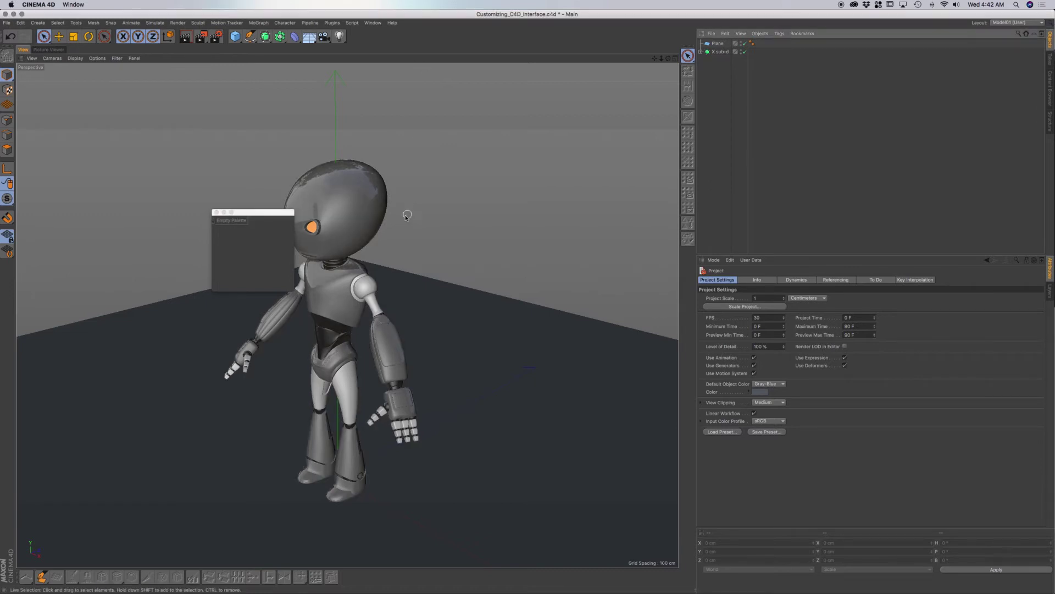
click(283, 222)
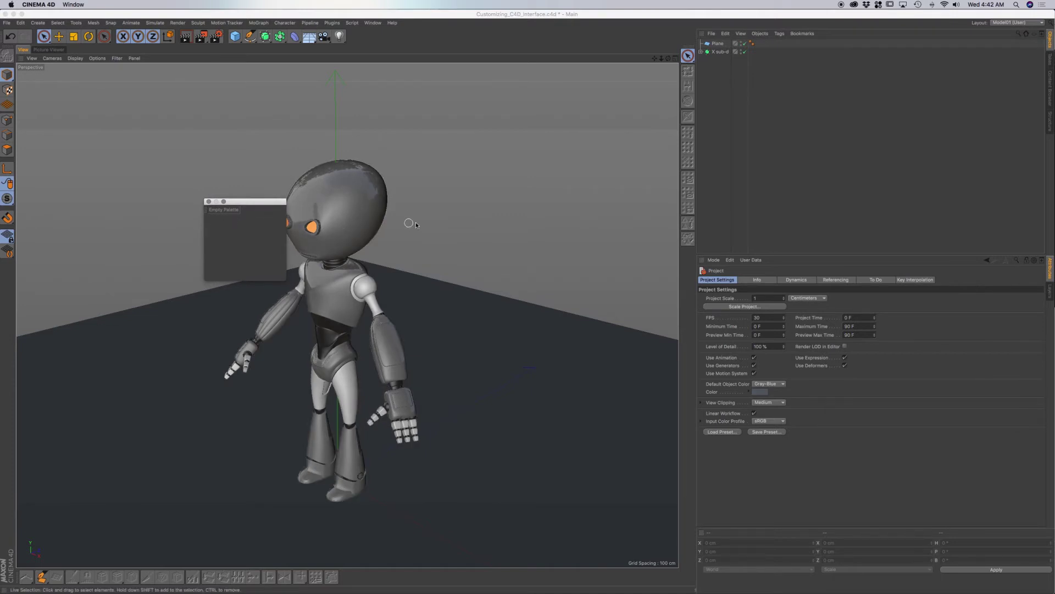
key(shift+c)
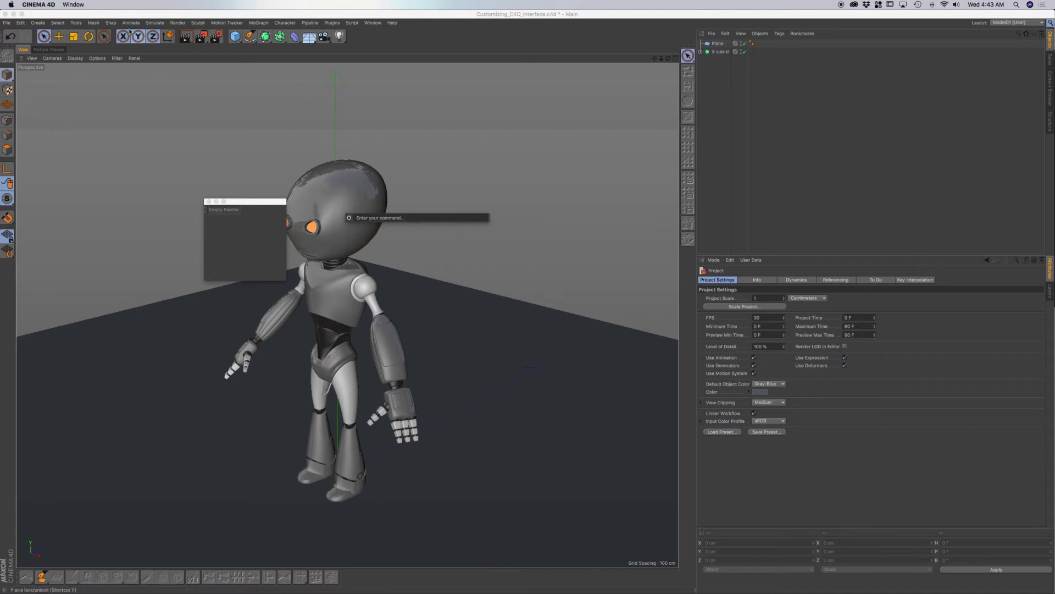
click(94, 23)
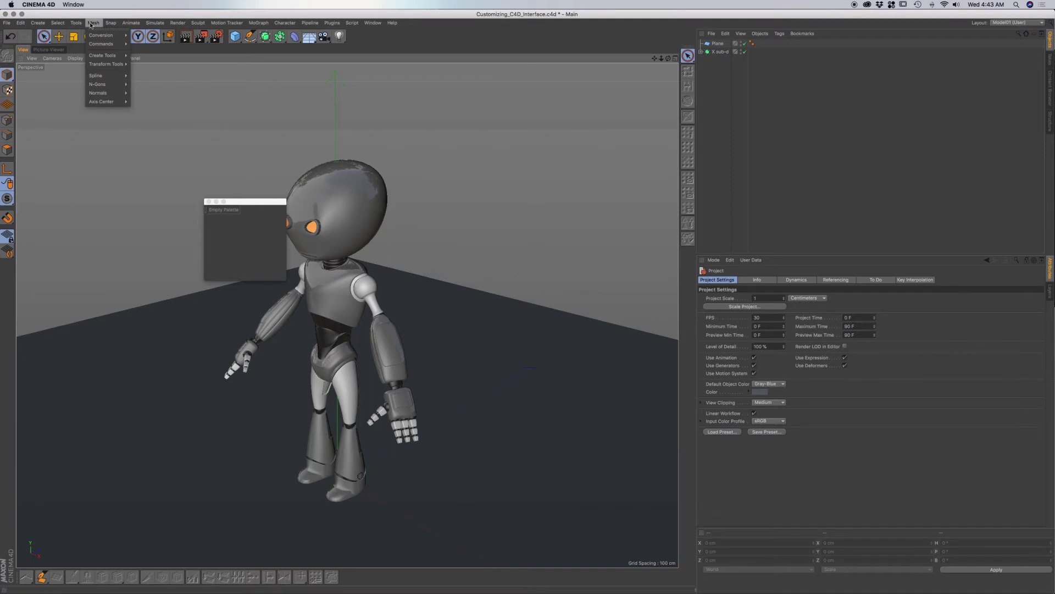
mouse_move(95, 45)
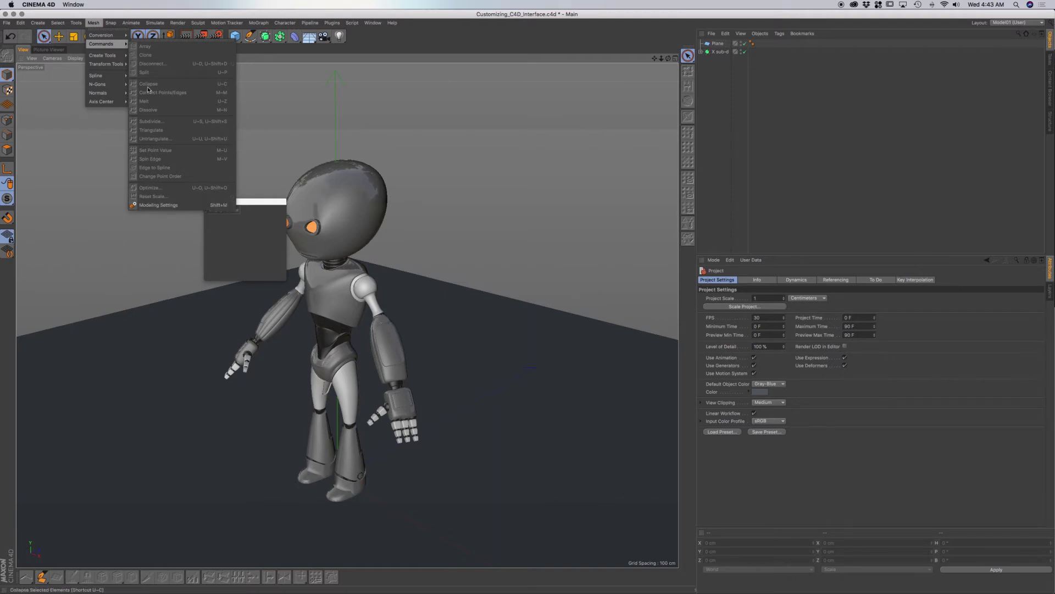
click(103, 14)
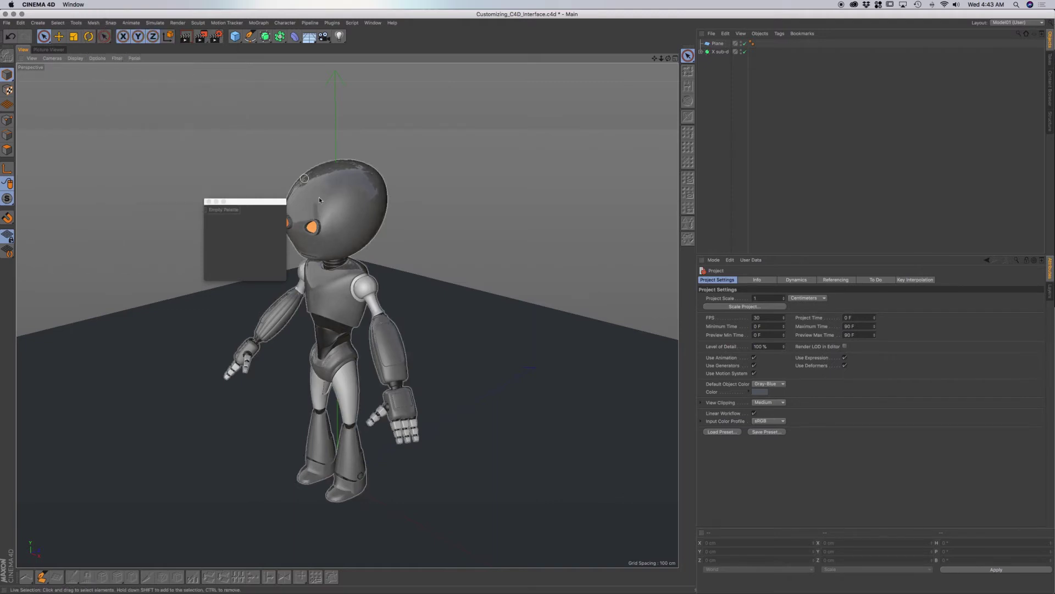
Search Commander for 'optimi', drag Optimize into the empty palette, and expand the sub-d object
key(shift+c)
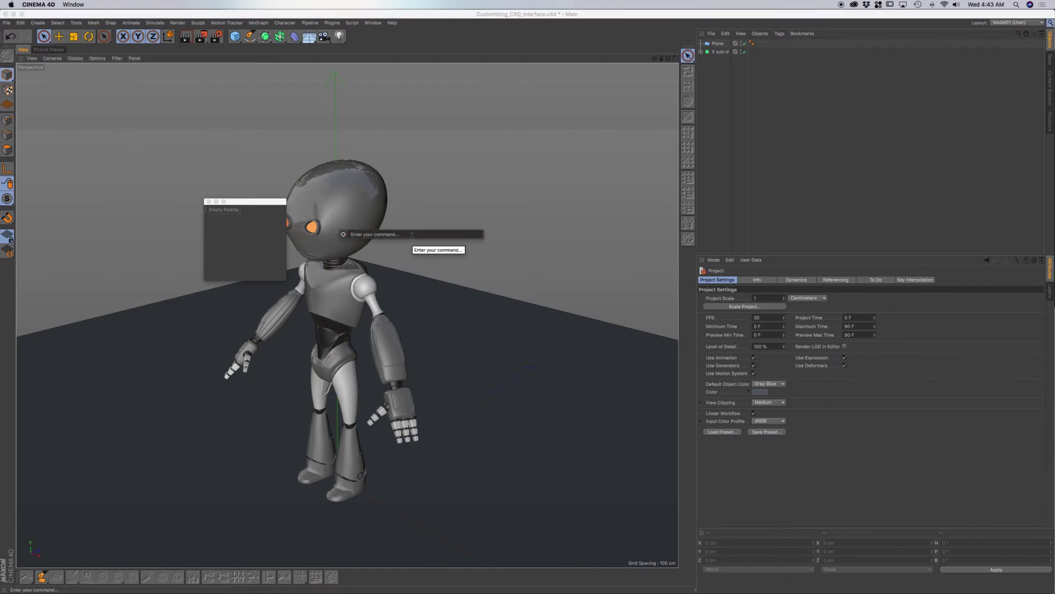
text(opti)
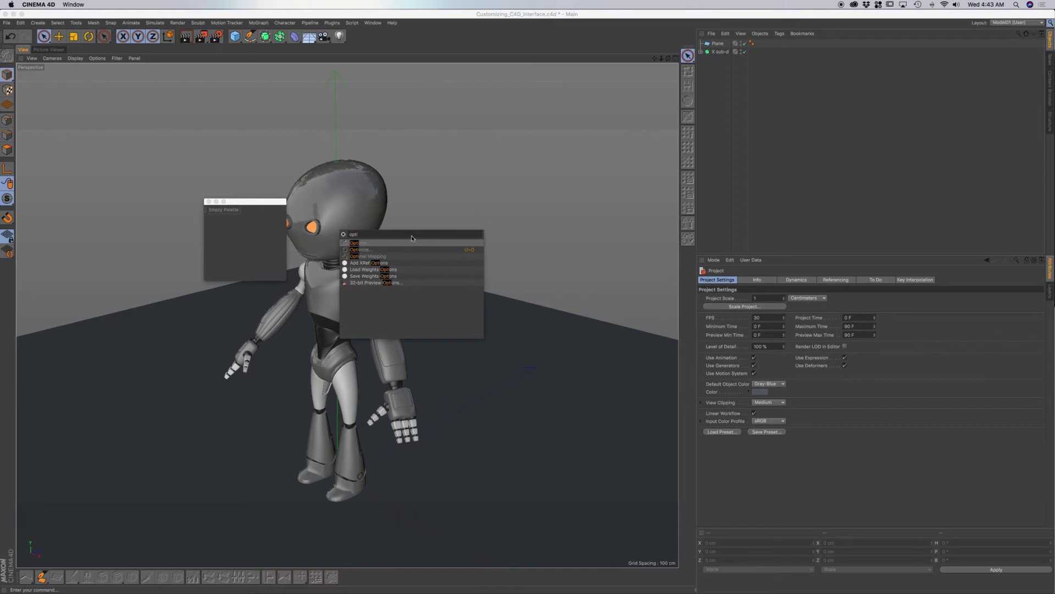
text(mi)
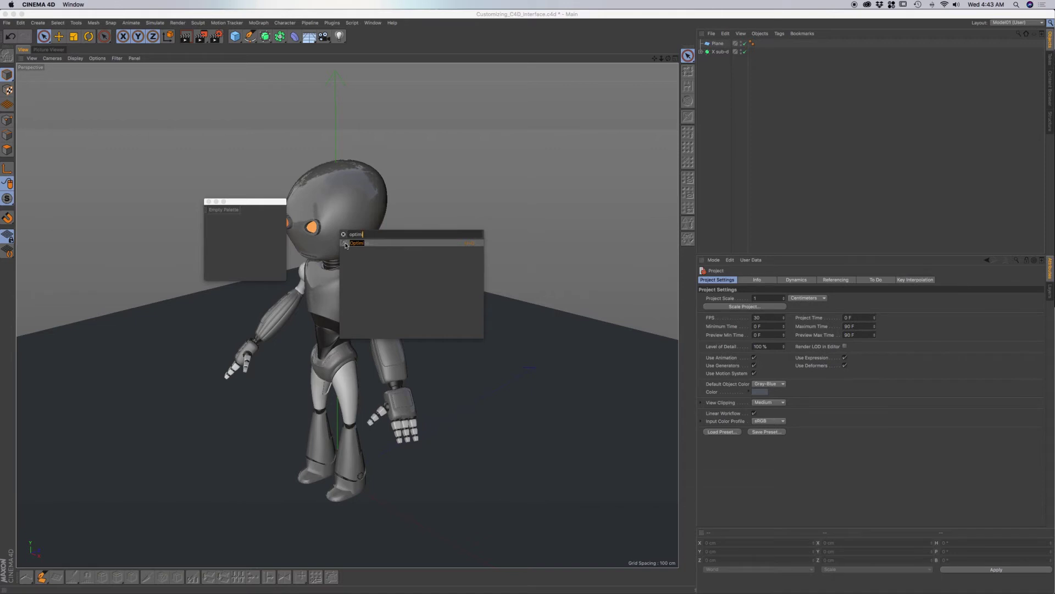
mouse_move(346, 245)
mouse_down()
mouse_move(252, 230)
mouse_move(229, 211)
mouse_up()
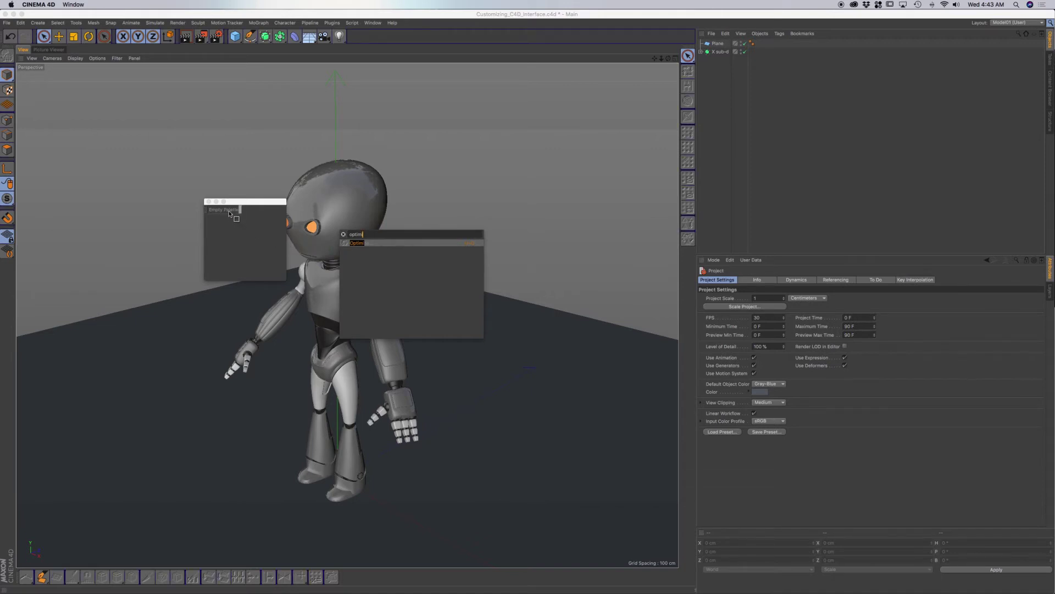
drag(230, 213, 230, 213)
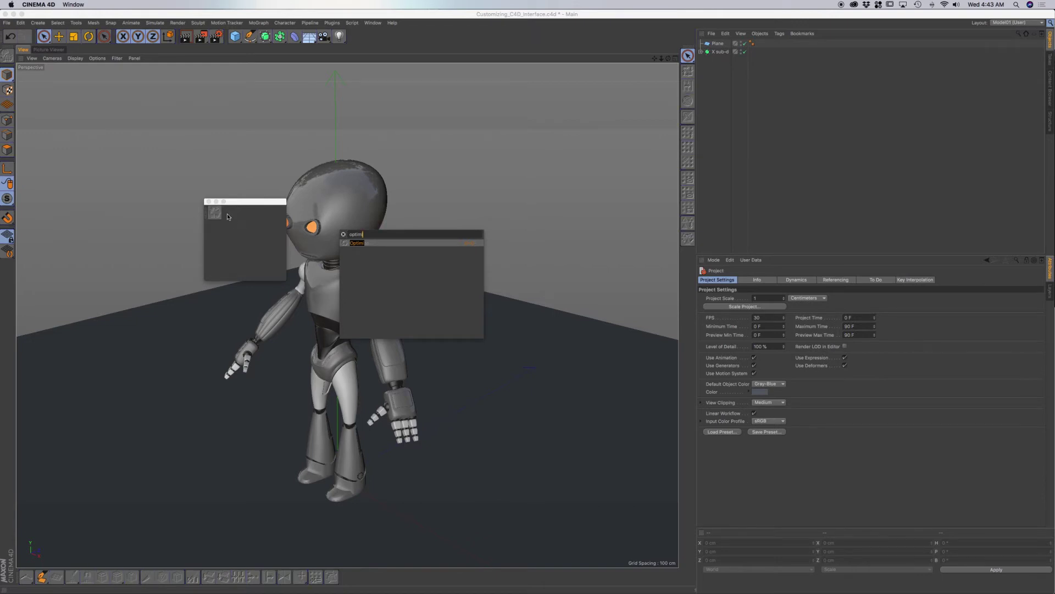
drag(244, 204, 245, 214)
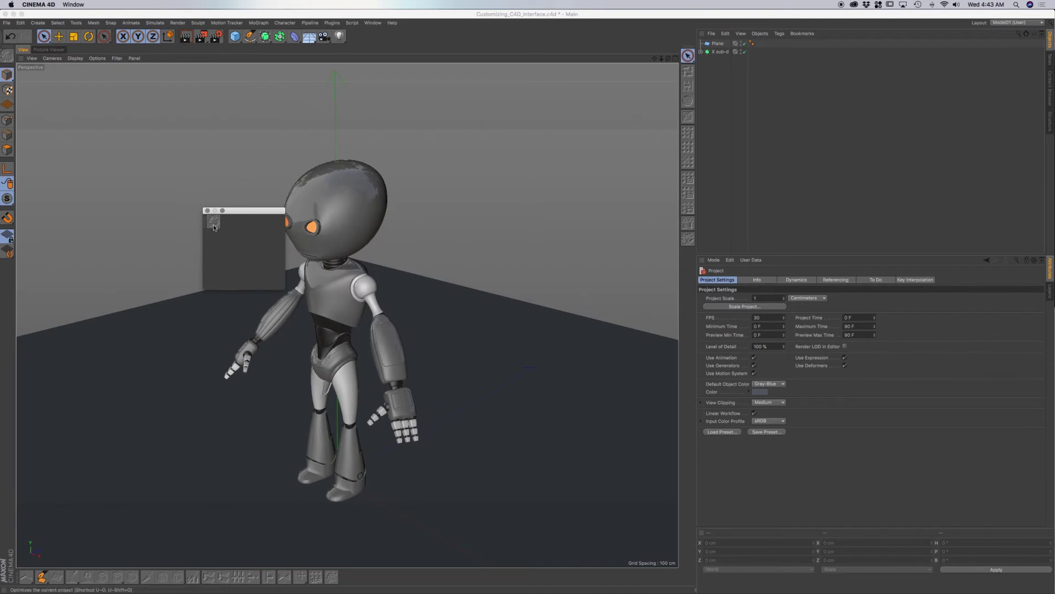
click(701, 52)
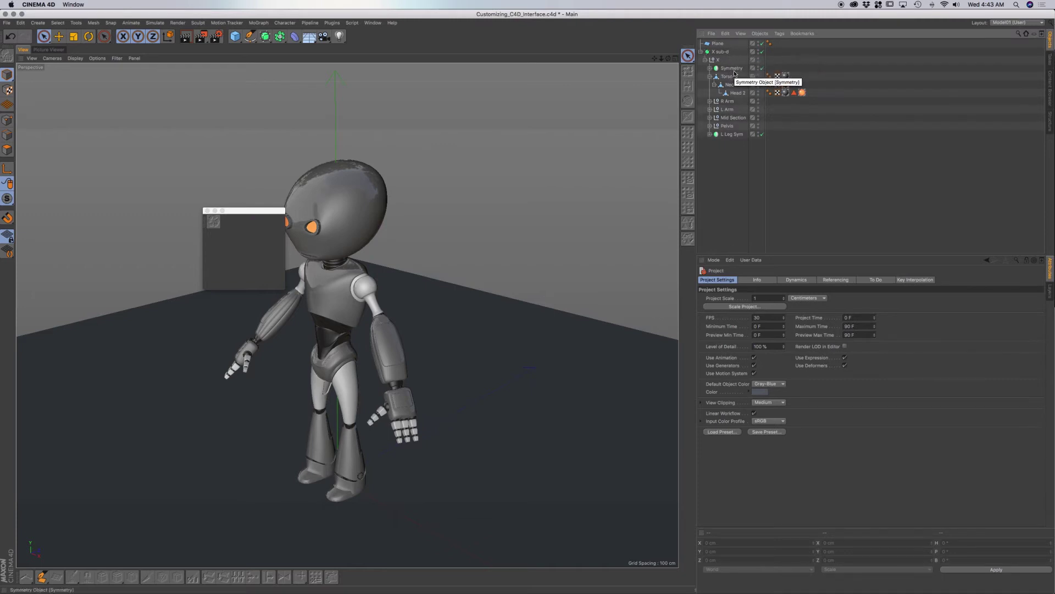
With Head 2 selected, add a Reset command found via Commander search 'reset' to the small palette
click(736, 94)
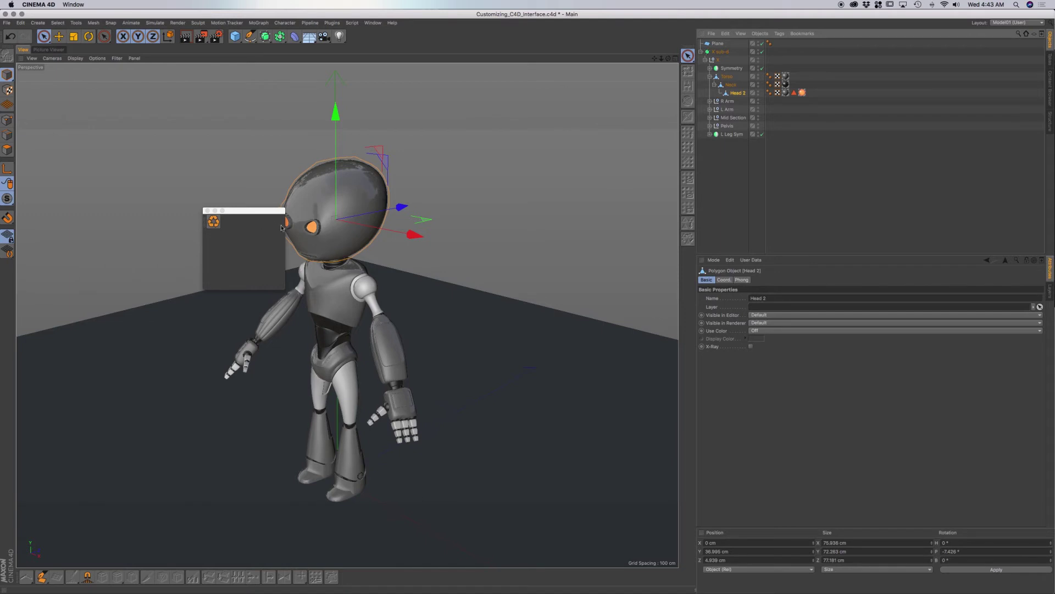
key(shift+c)
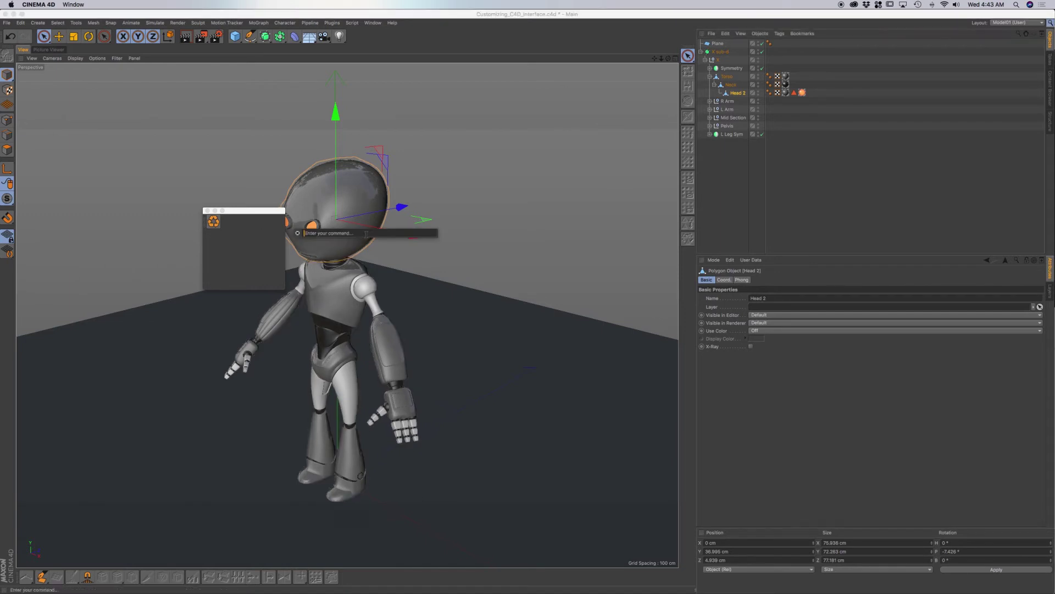
text(r)
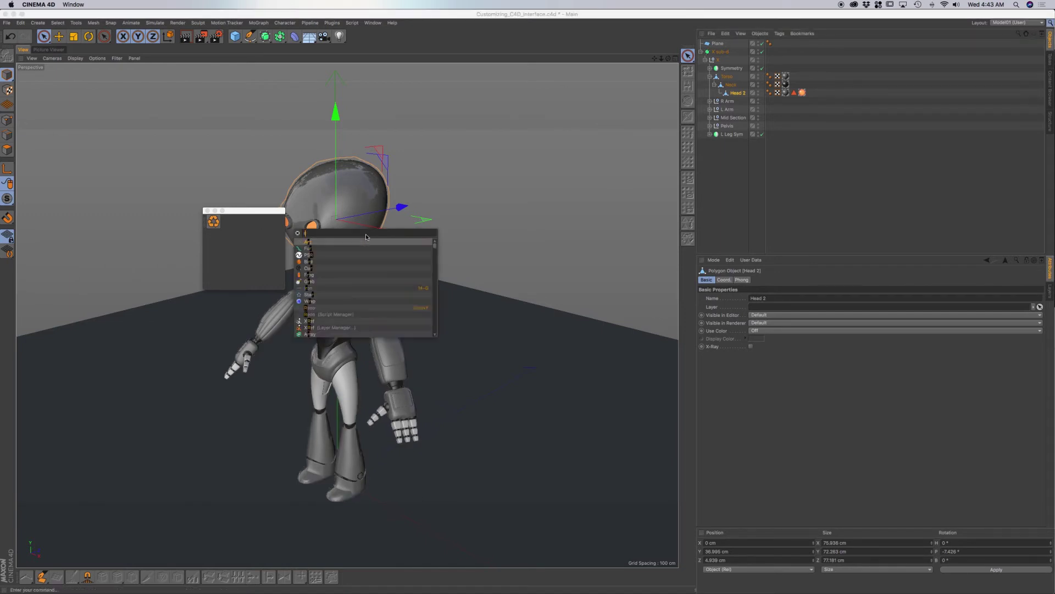
text(eset)
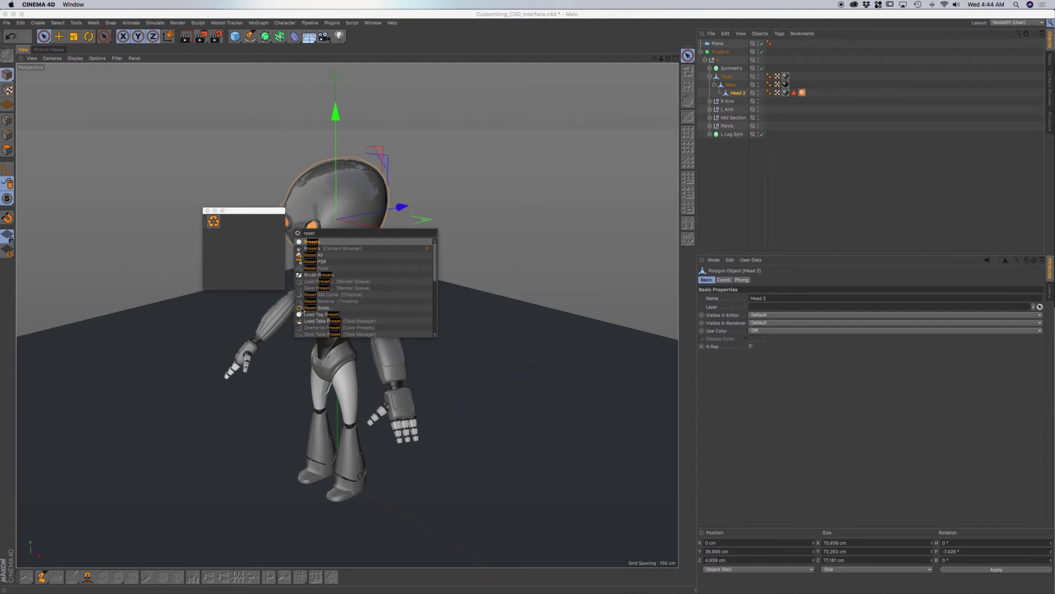
drag(299, 310, 229, 224)
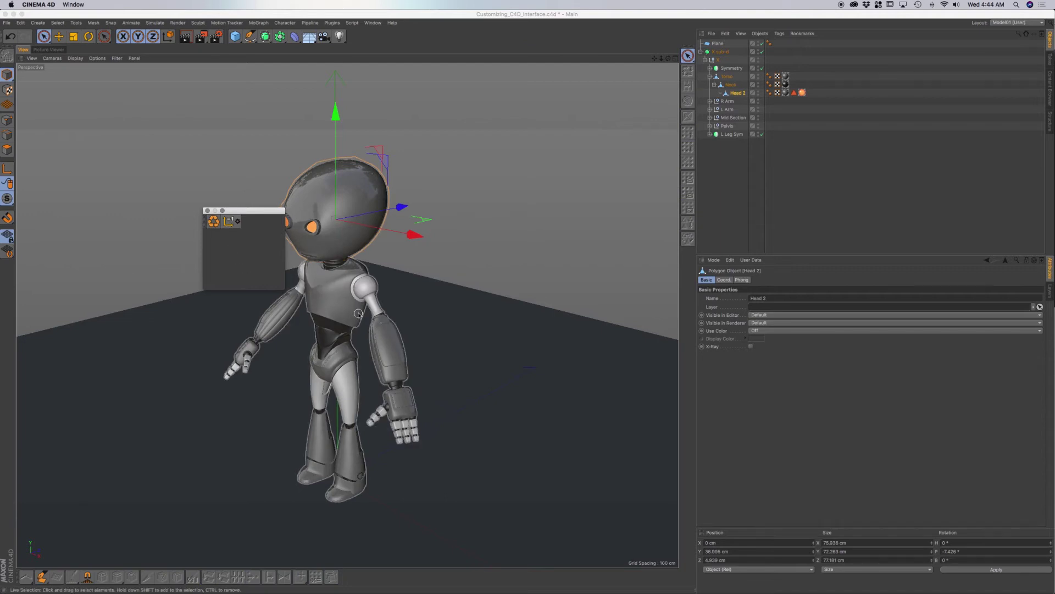
Add Modeling Settings to the small custom palette and shift the palette slightly right
key(shift+c)
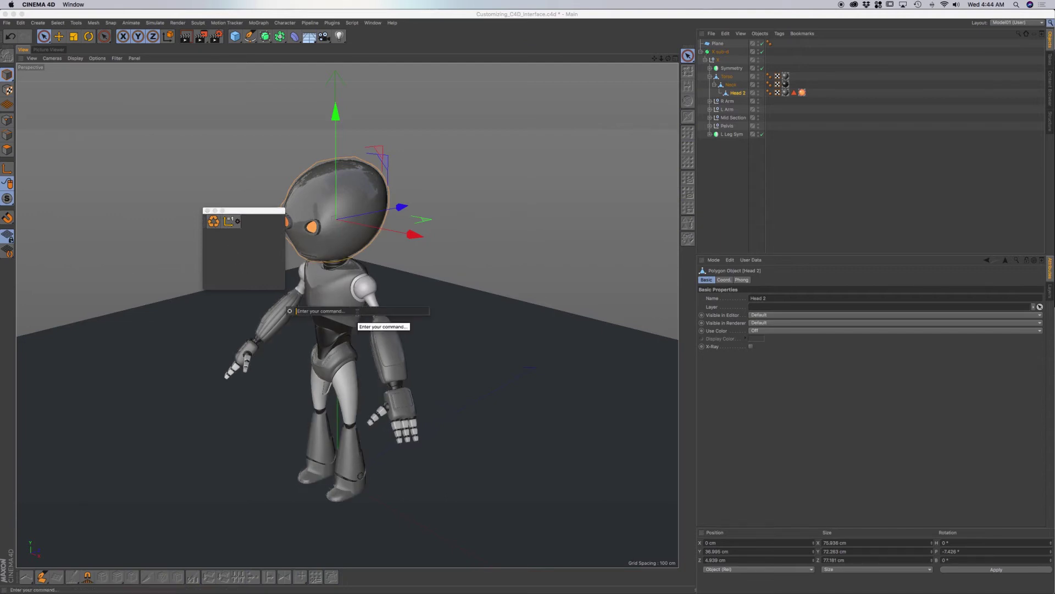
text(mod)
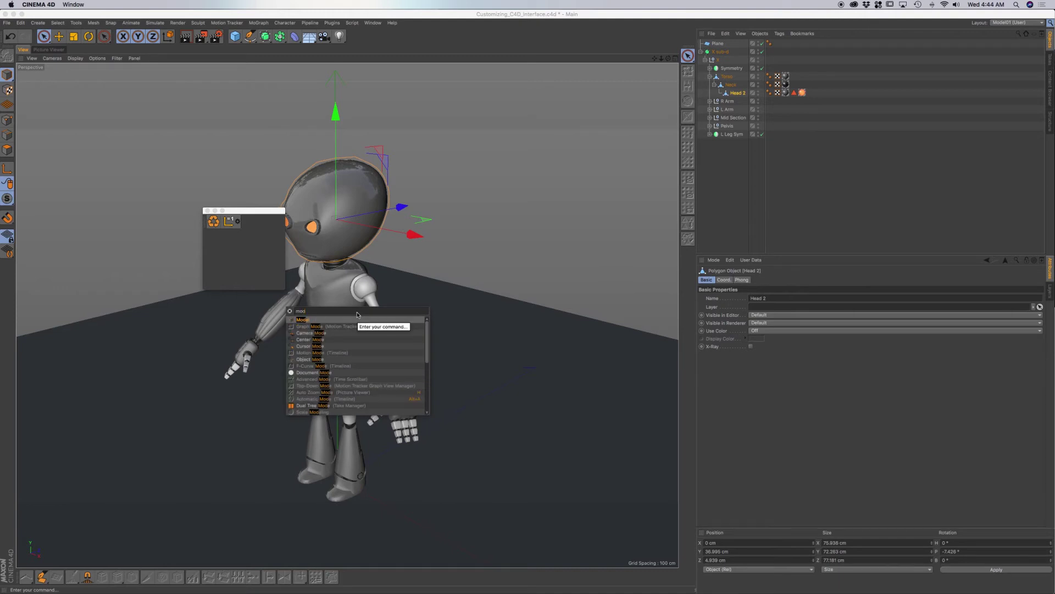
text(eling)
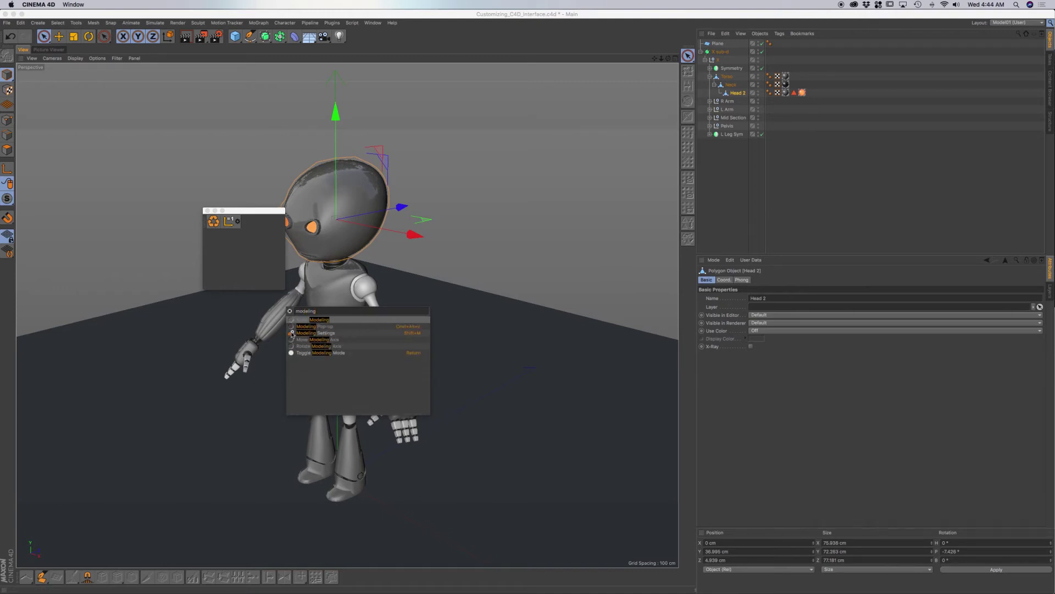
drag(292, 333, 257, 232)
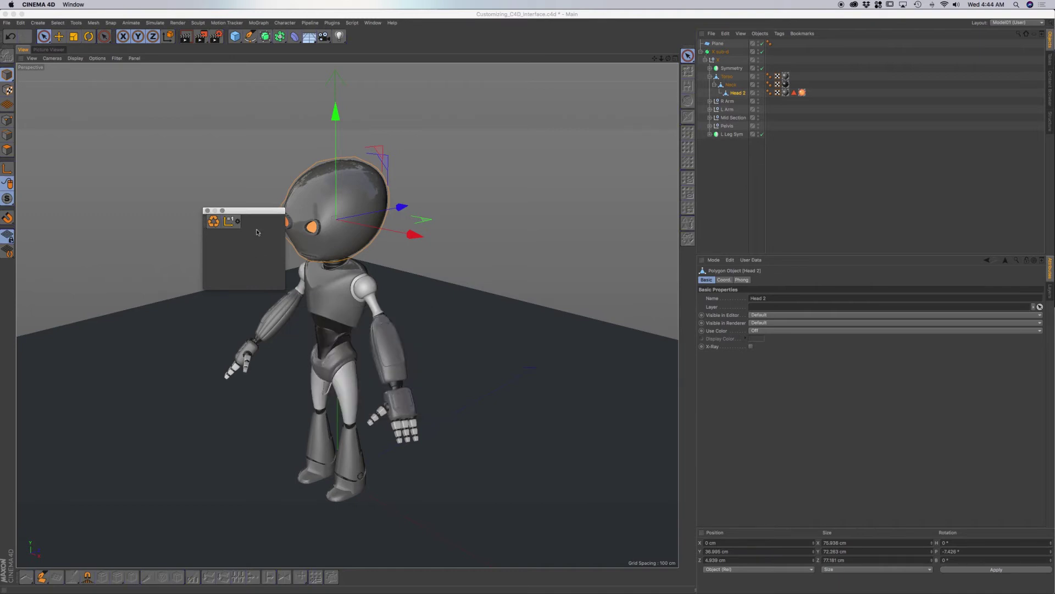
key(shift+c)
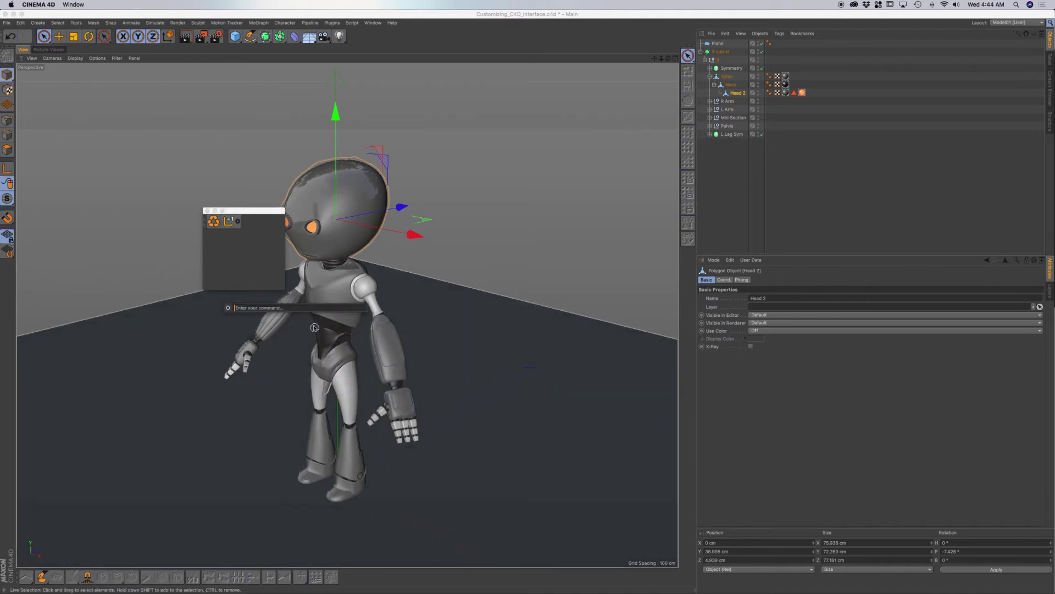
text(m)
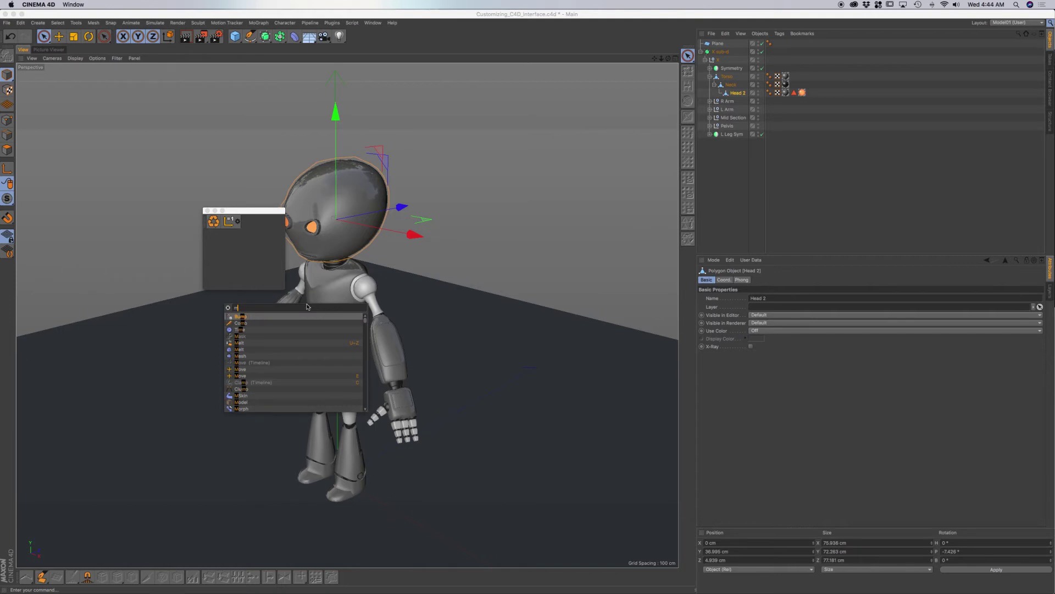
text(odel)
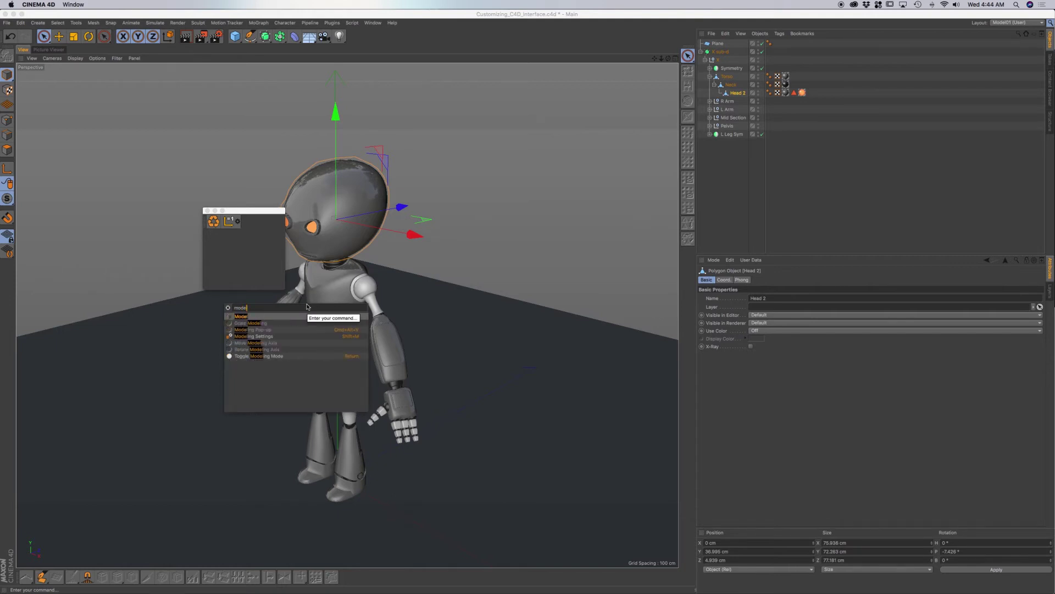
drag(230, 336, 243, 226)
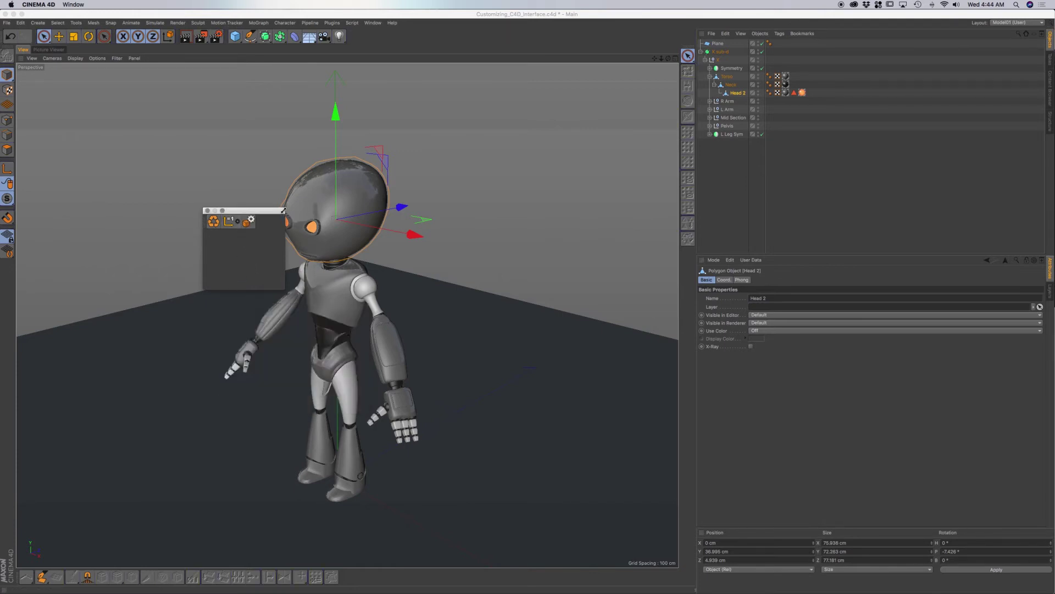
drag(270, 214, 299, 212)
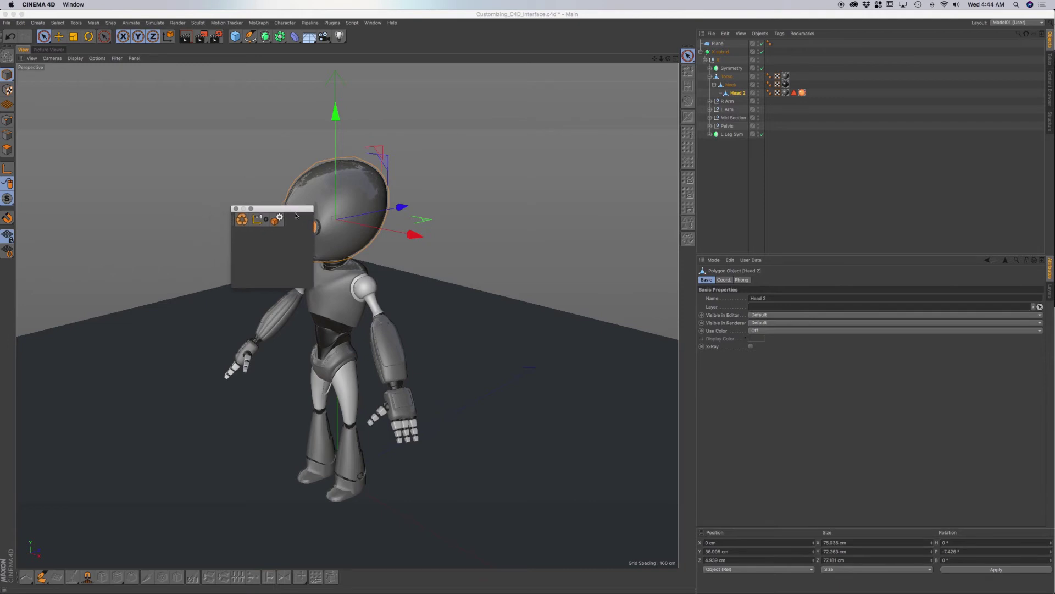
right_click(233, 222)
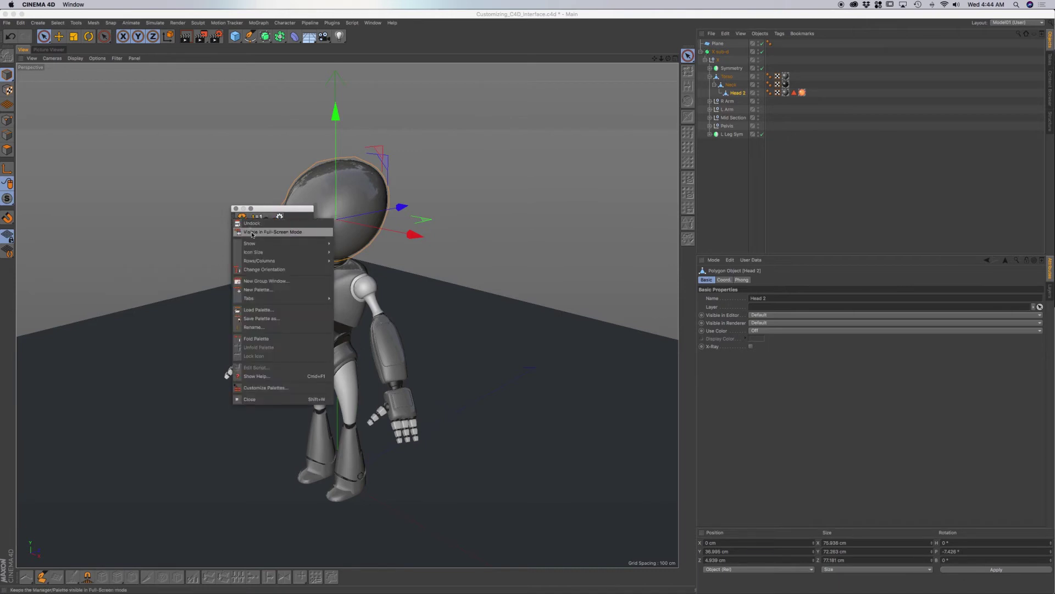
Make the palette vertical, shrink it to a thin strip, and dock it at the viewport's right edge
mouse_move(253, 263)
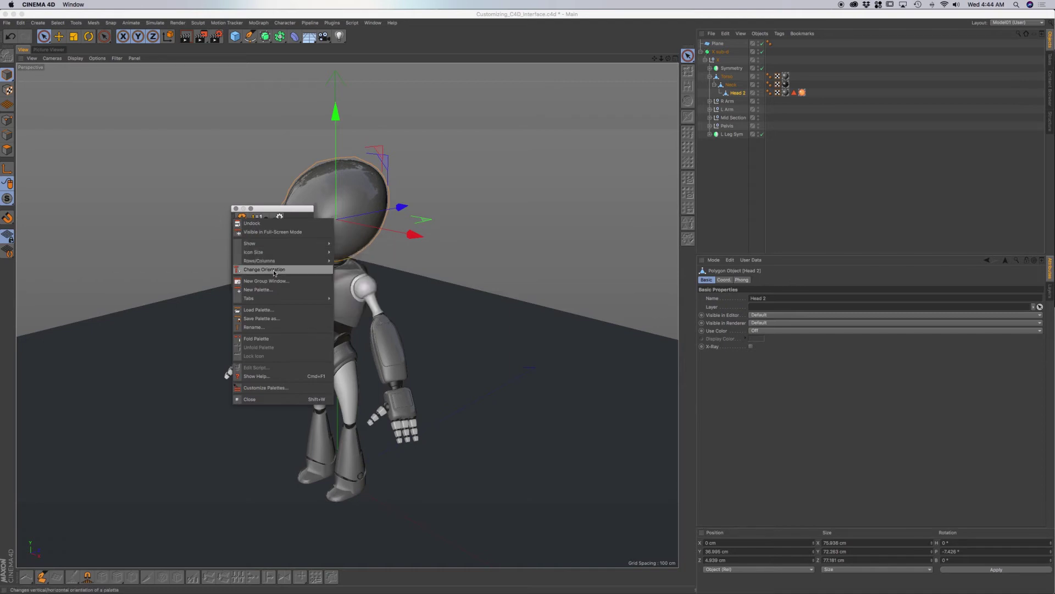
click(274, 270)
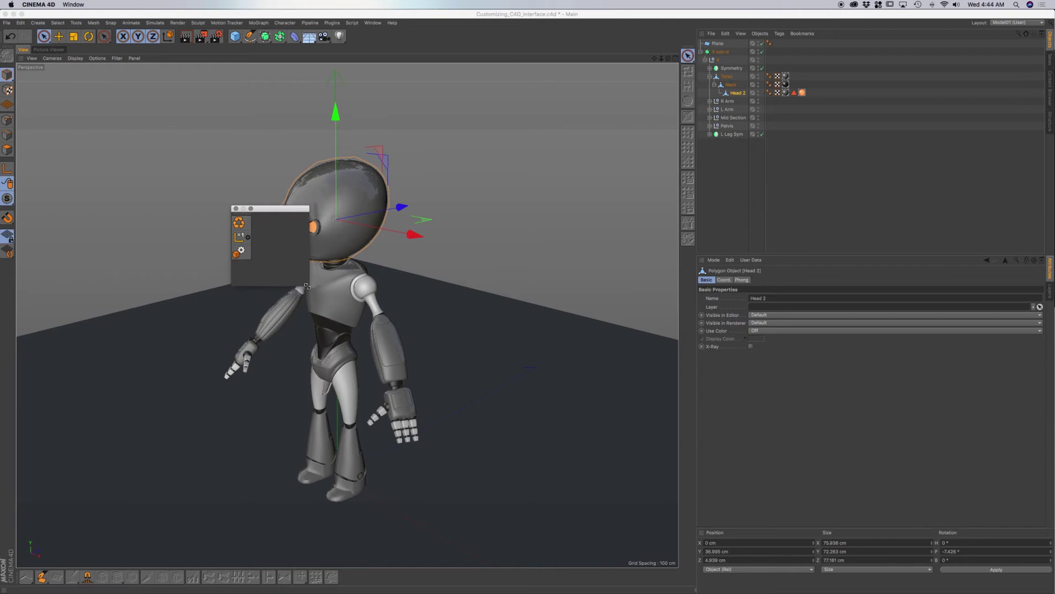
drag(306, 285, 250, 264)
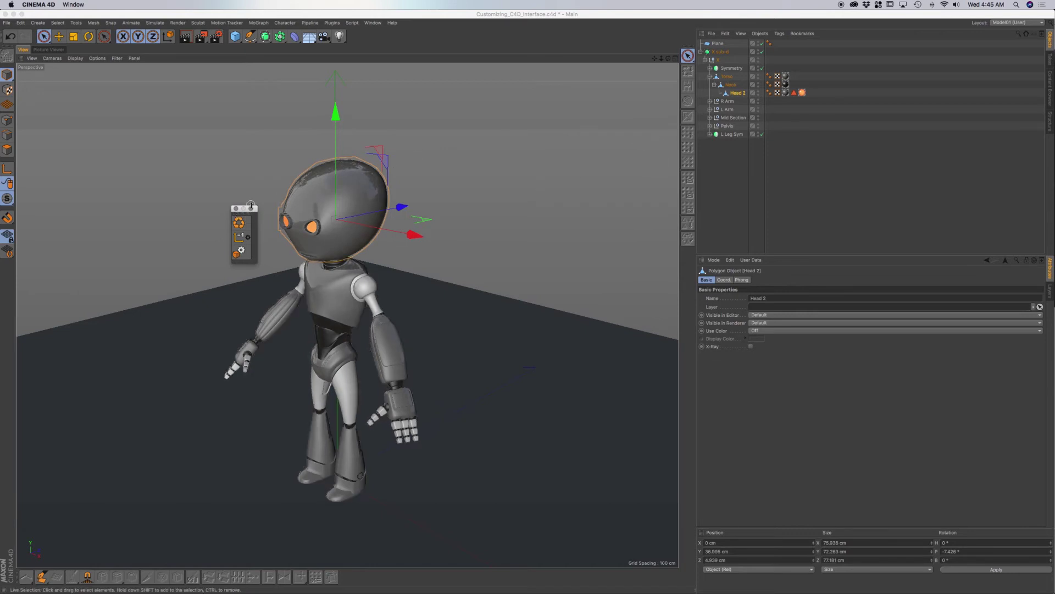
drag(238, 213, 681, 77)
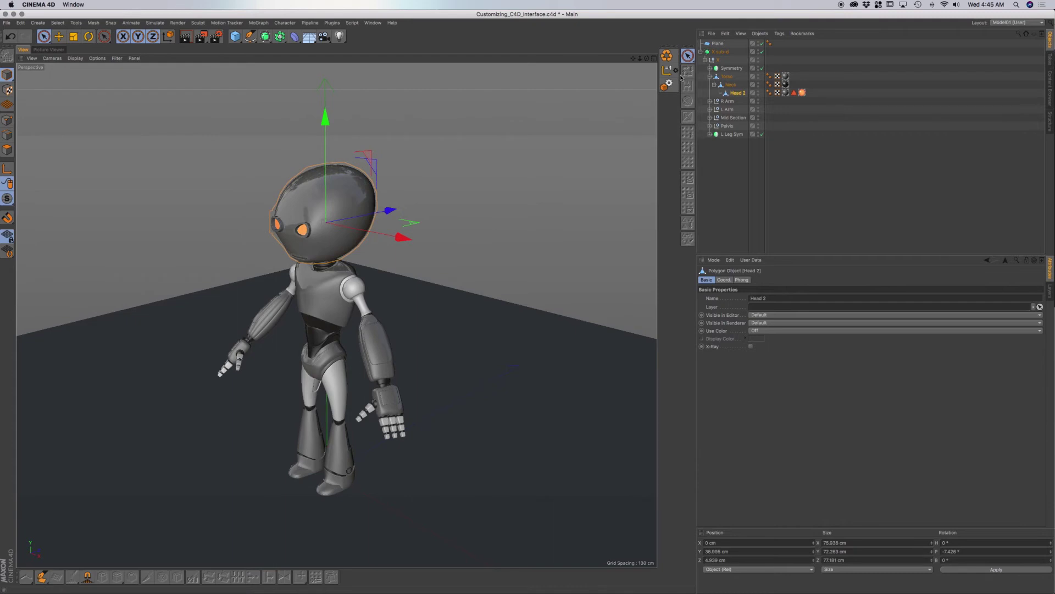
right_click(667, 50)
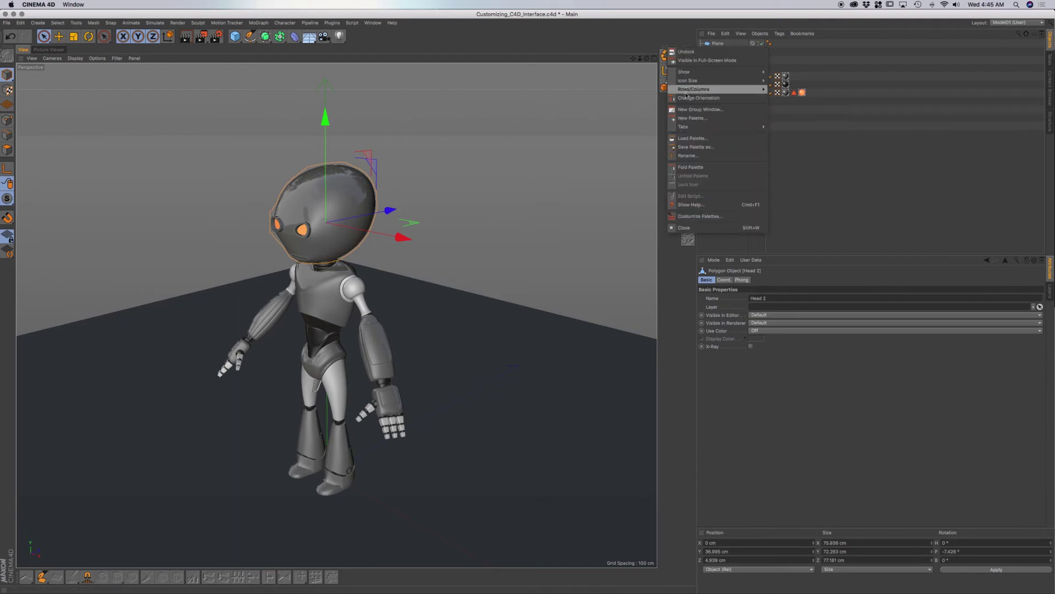
Fold the docked palette into a single icon group and test its expand/collapse flyout
click(691, 168)
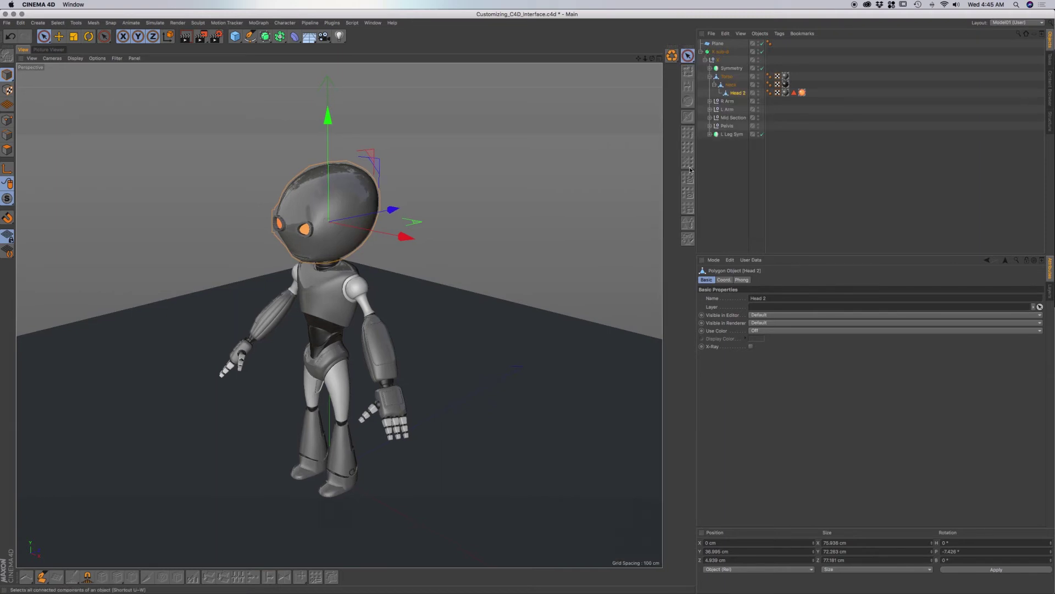
click(676, 60)
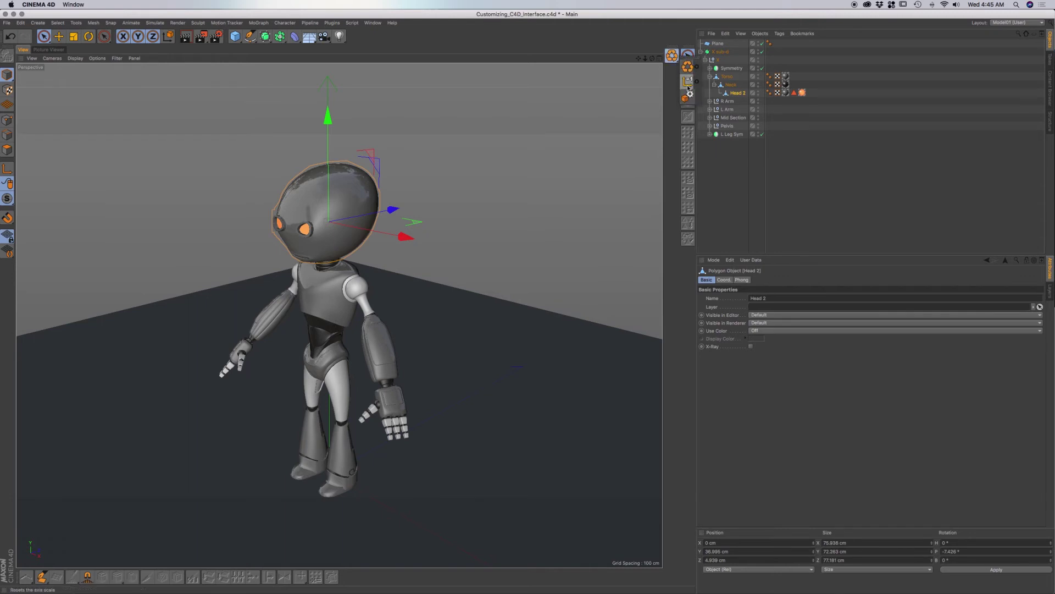
click(680, 63)
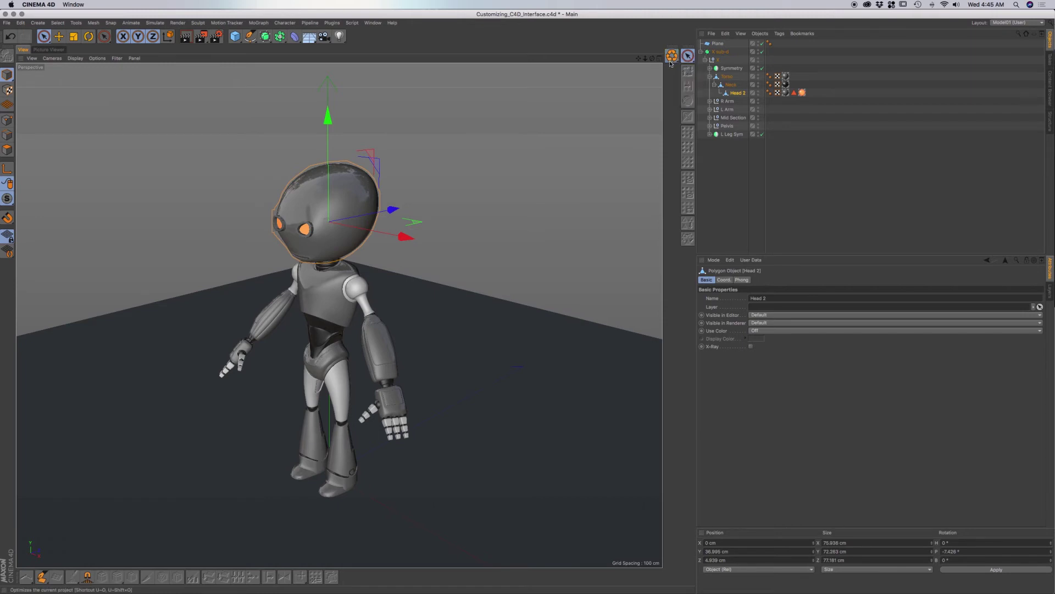
right_click(674, 50)
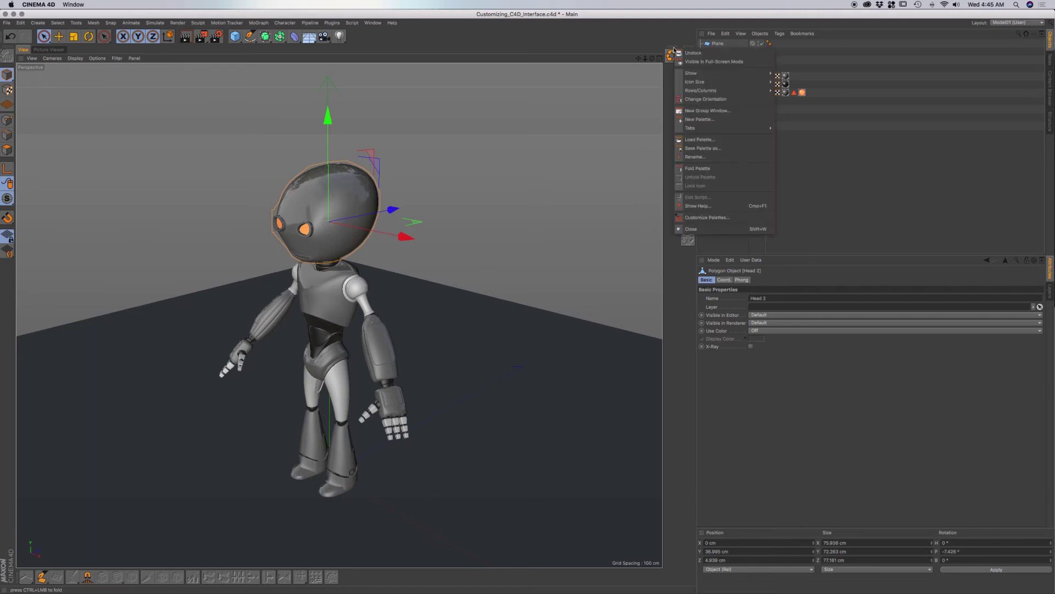
Move the folded palette lower in the right toolbar and undock and close the Empty Palette
click(682, 217)
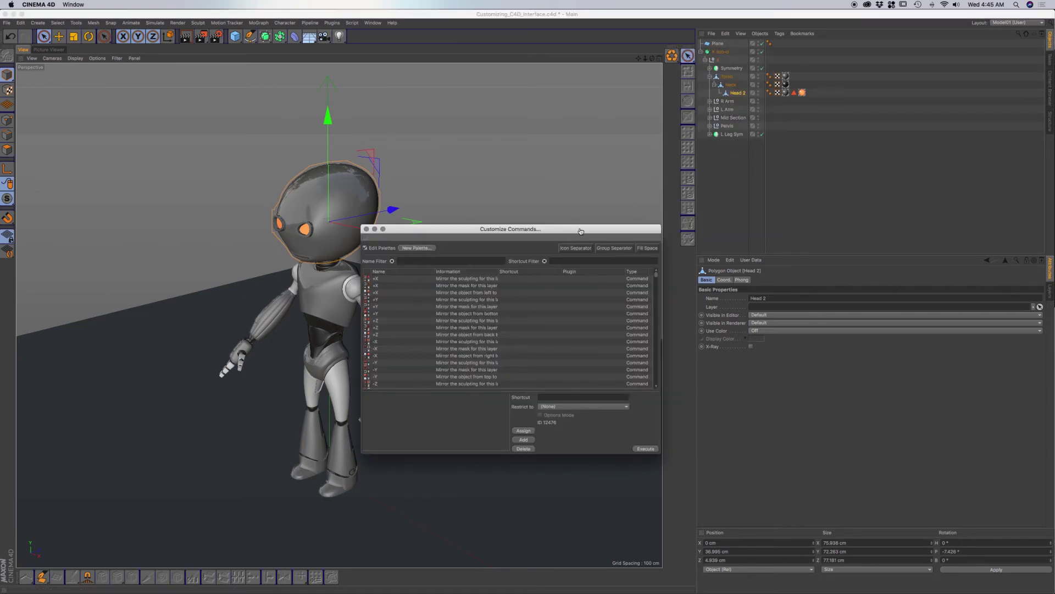
drag(580, 230, 560, 214)
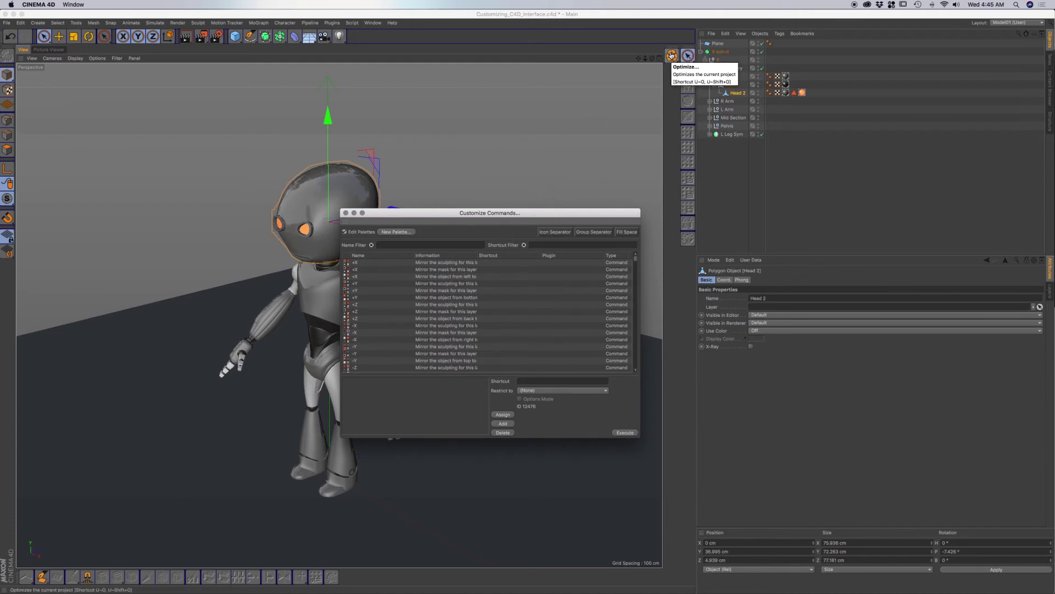
drag(672, 51, 692, 250)
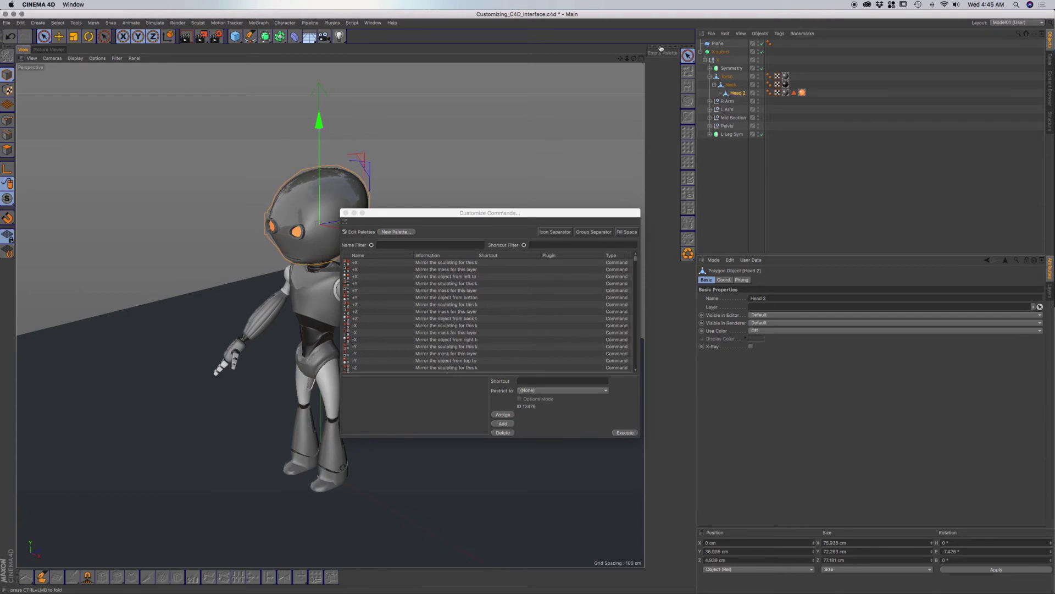
drag(661, 49, 679, 48)
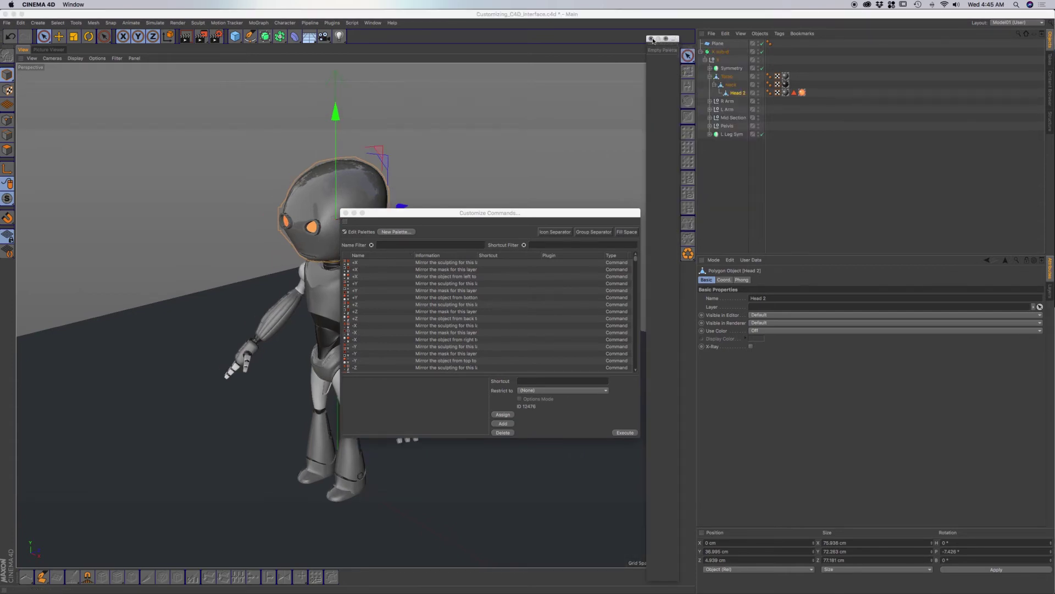
click(652, 39)
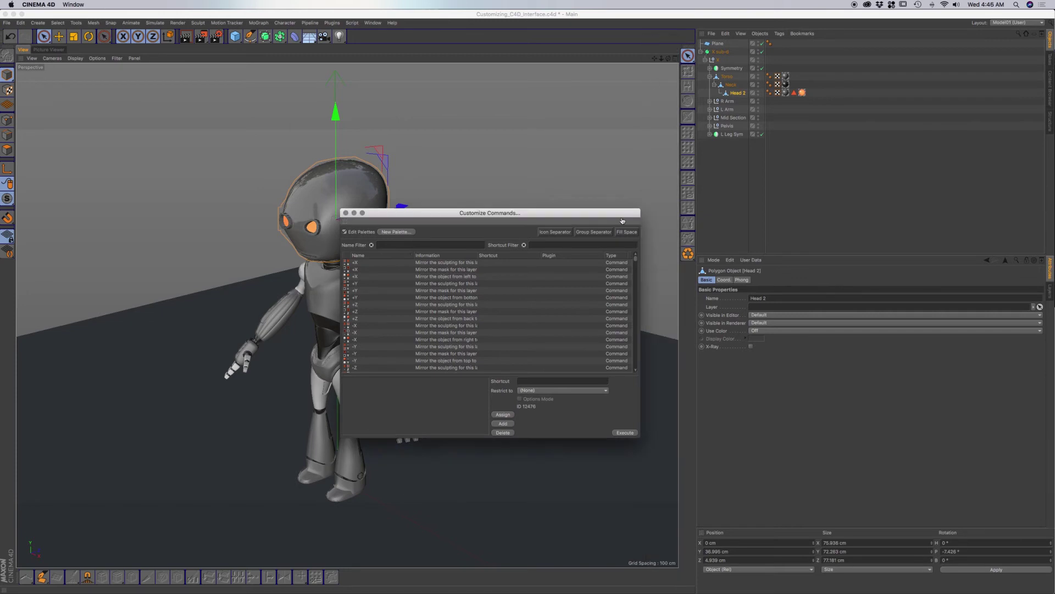
drag(613, 216, 610, 209)
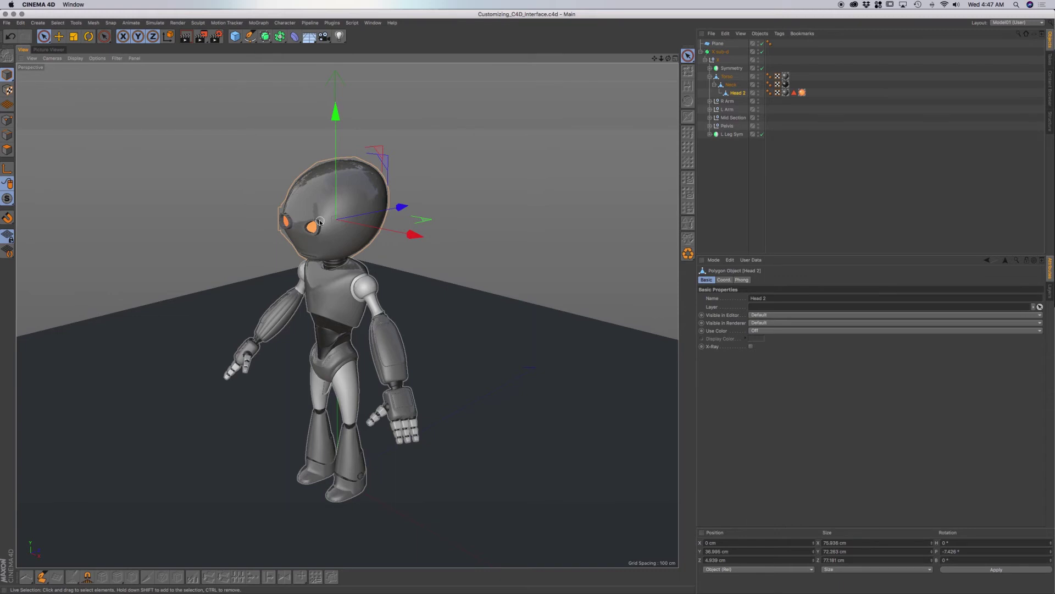
Reopen Customize Commands from Window > Customization and position the dialog over the viewport
click(57, 23)
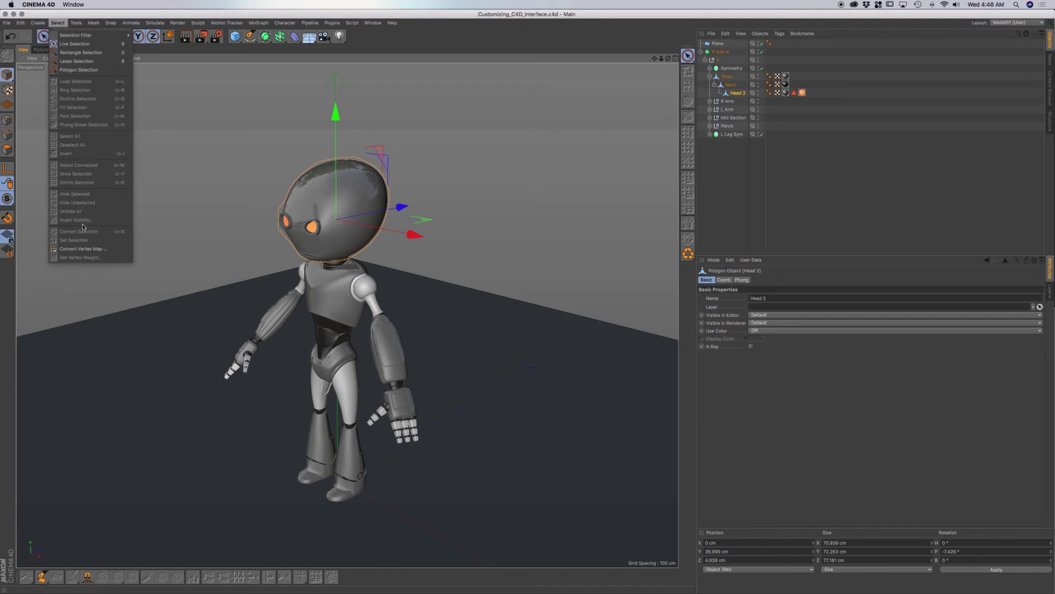
click(86, 17)
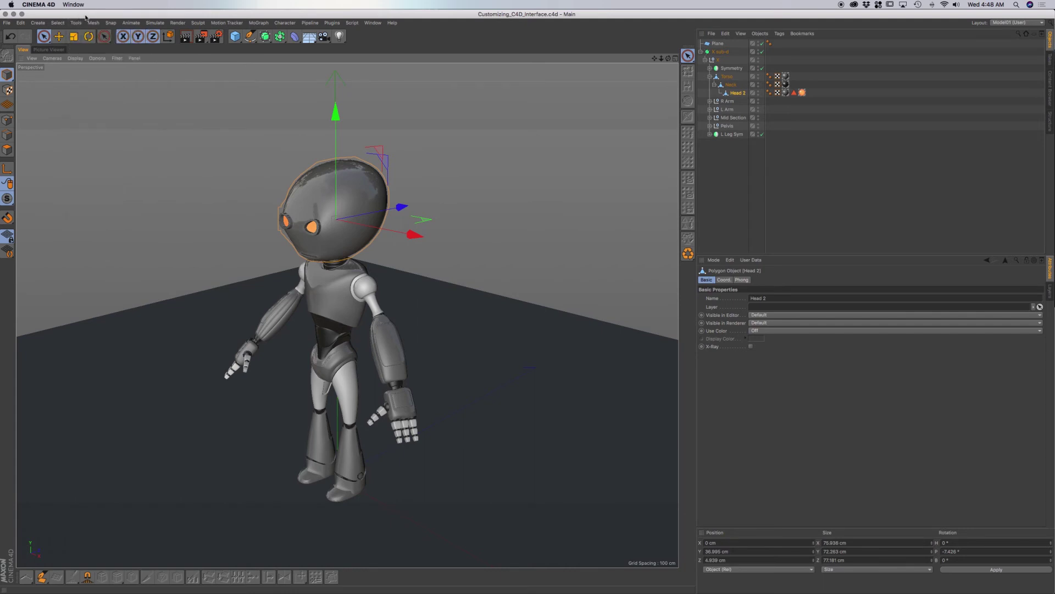
click(375, 24)
mouse_move(377, 35)
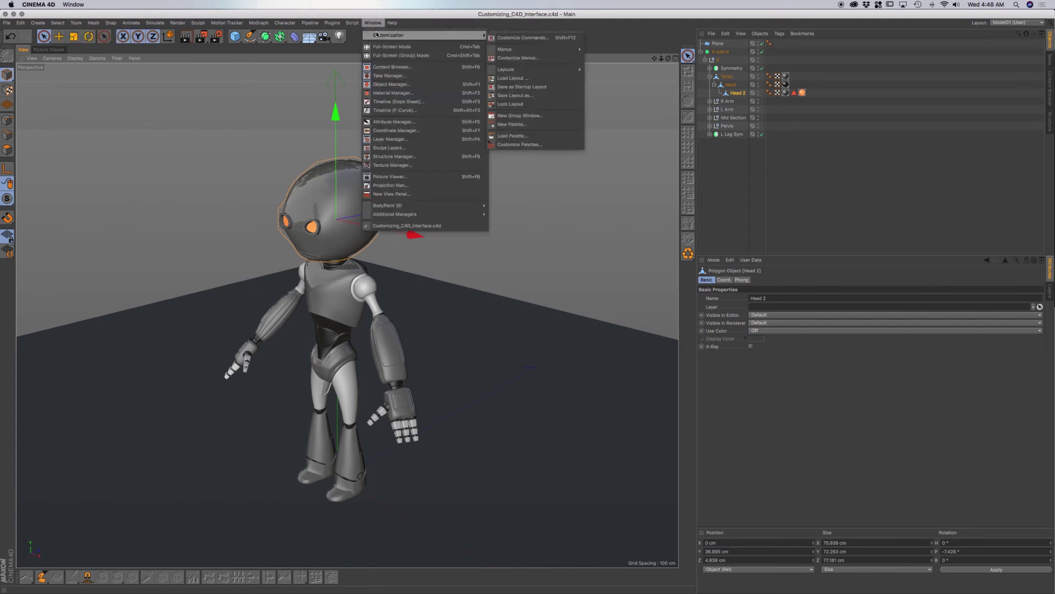
click(506, 38)
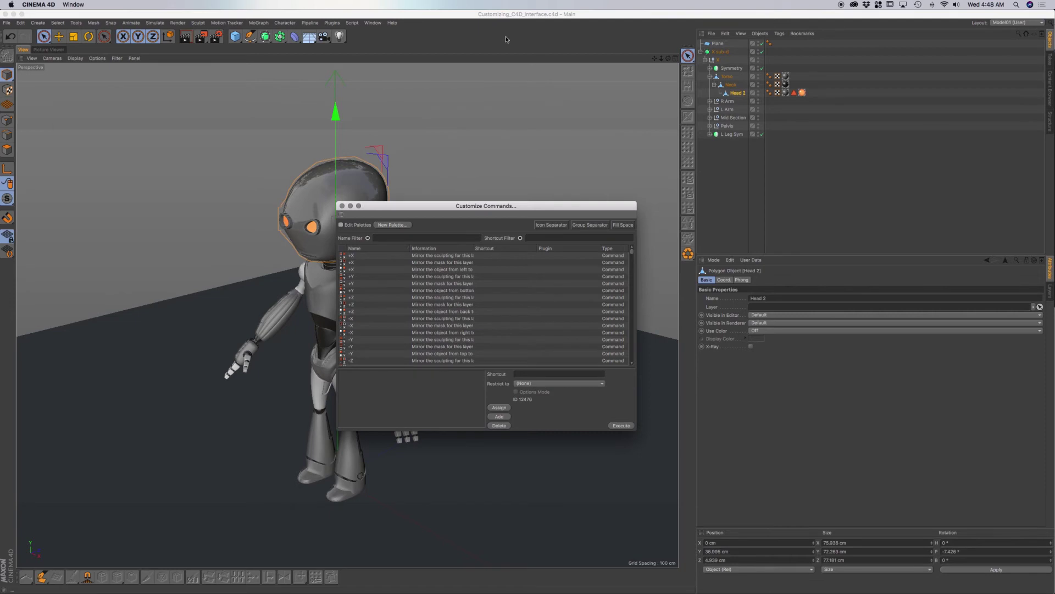
drag(431, 207, 399, 202)
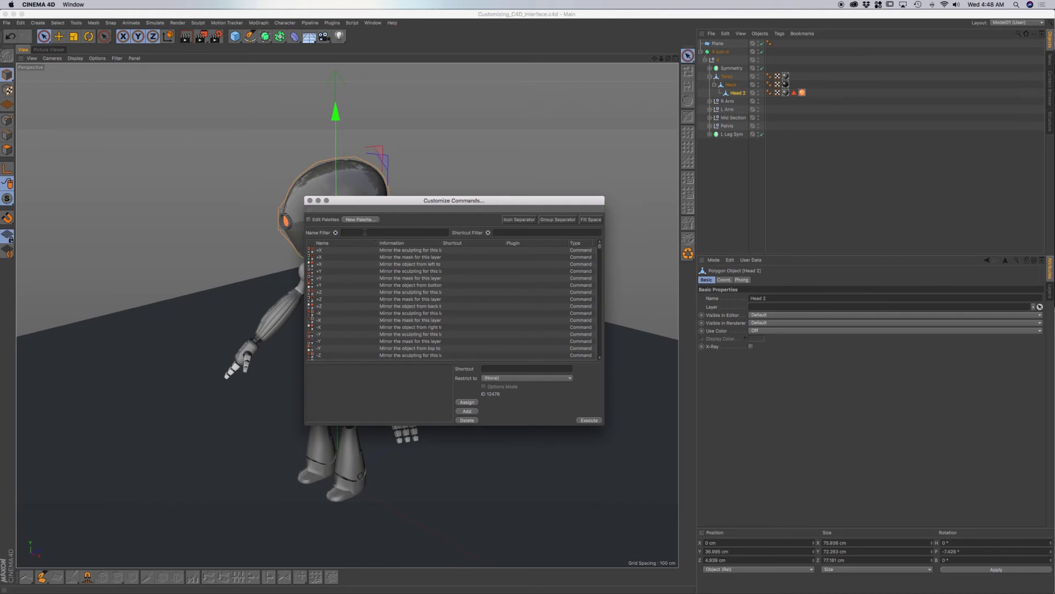
drag(349, 204, 361, 194)
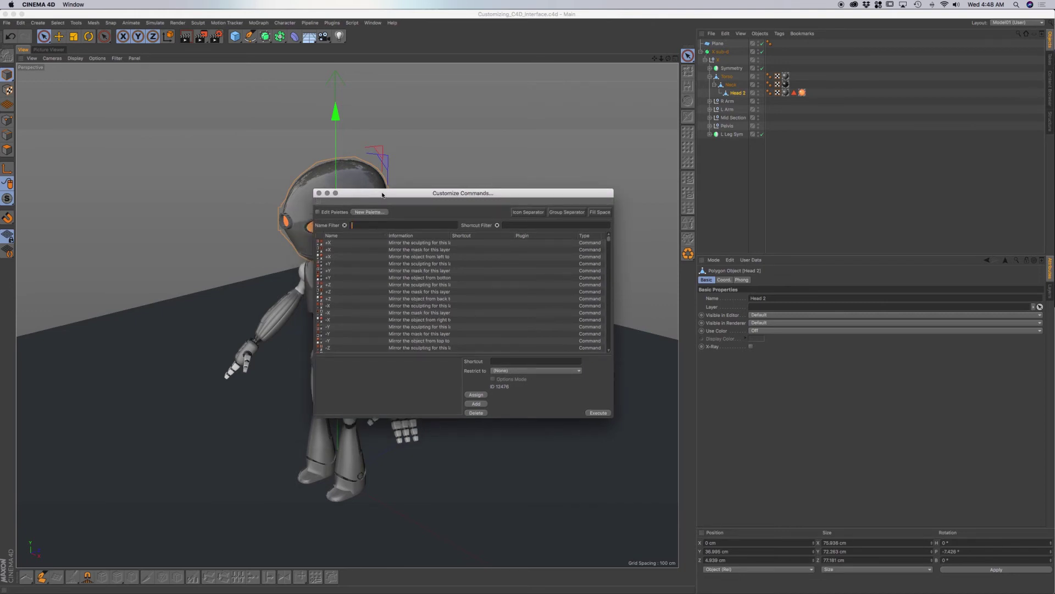
drag(383, 196, 380, 190)
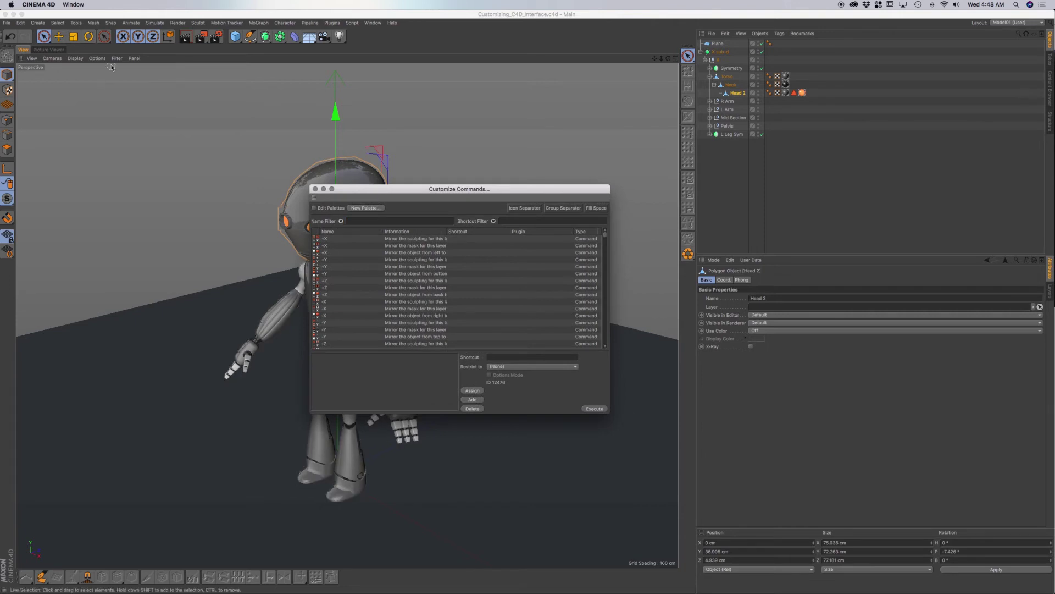
click(59, 23)
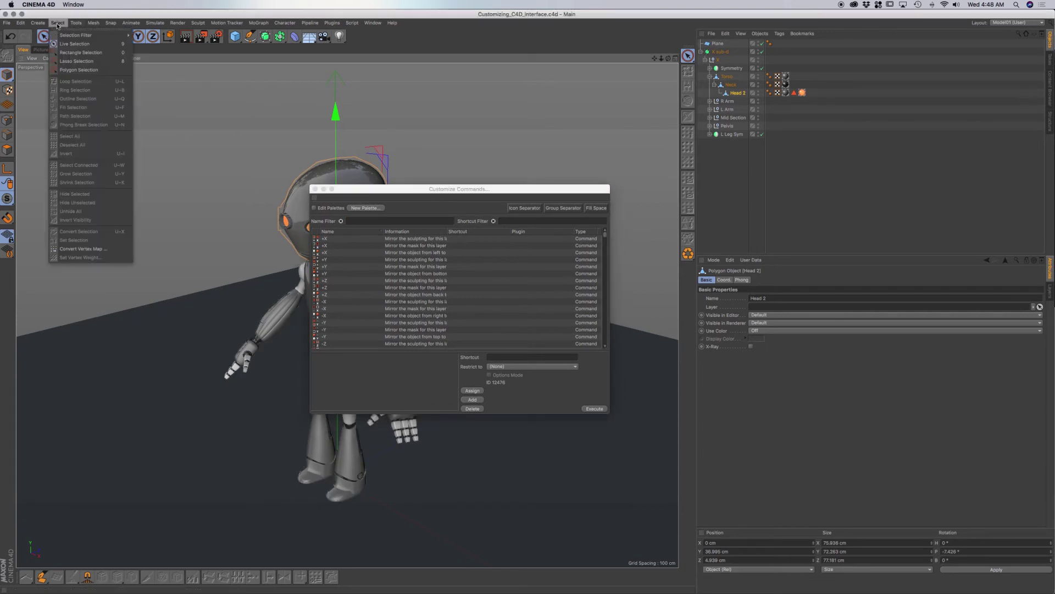
click(84, 29)
drag(96, 35, 281, 184)
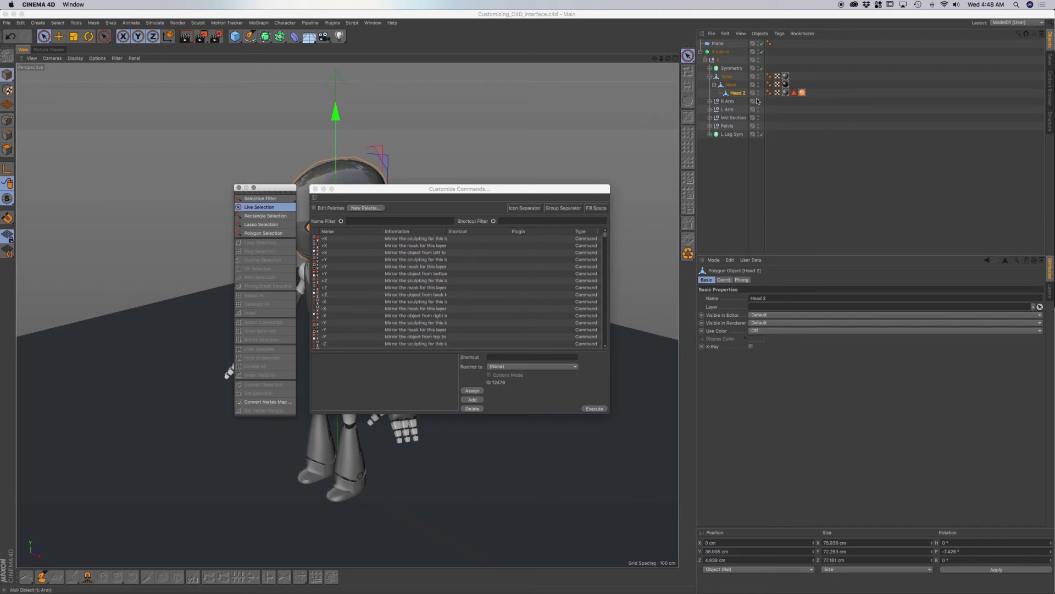
click(740, 93)
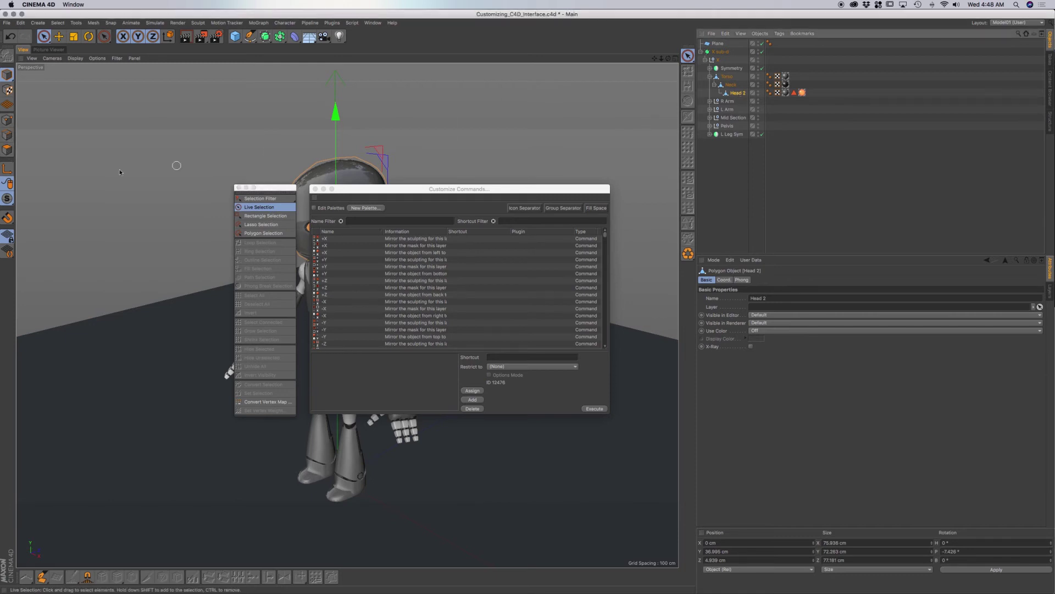
click(7, 151)
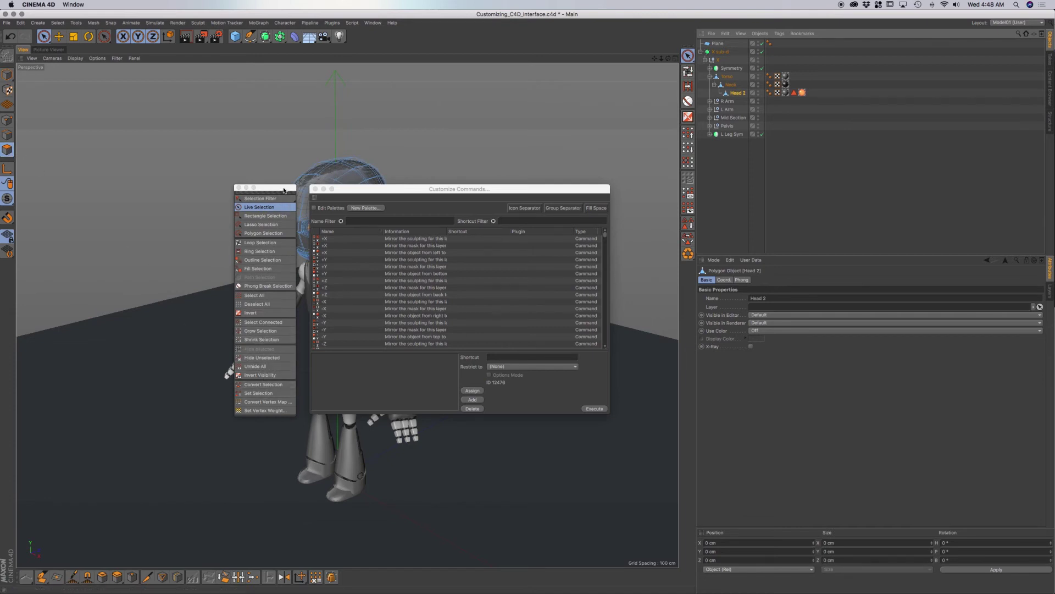
drag(283, 190, 277, 187)
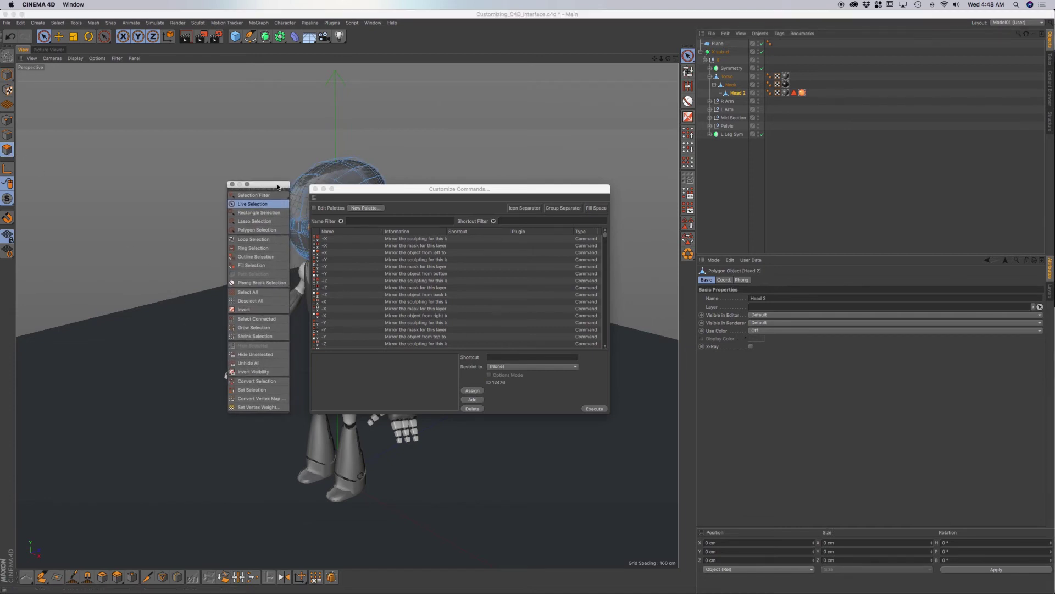
click(367, 221)
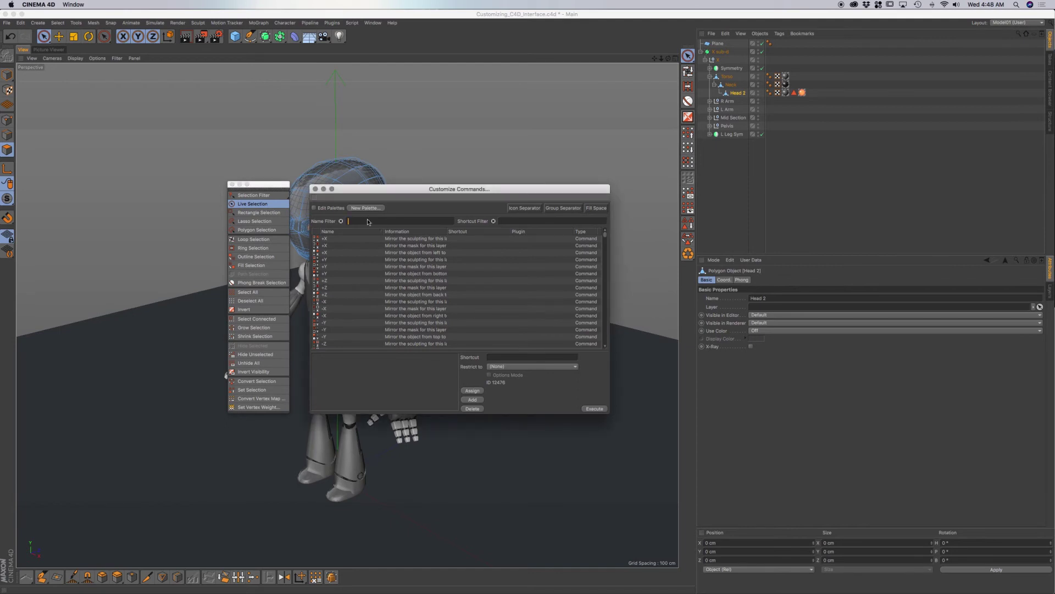
Filter for 'hide selected', widen the Information column, and assign Alt+1 to Hide Selected
text(hid)
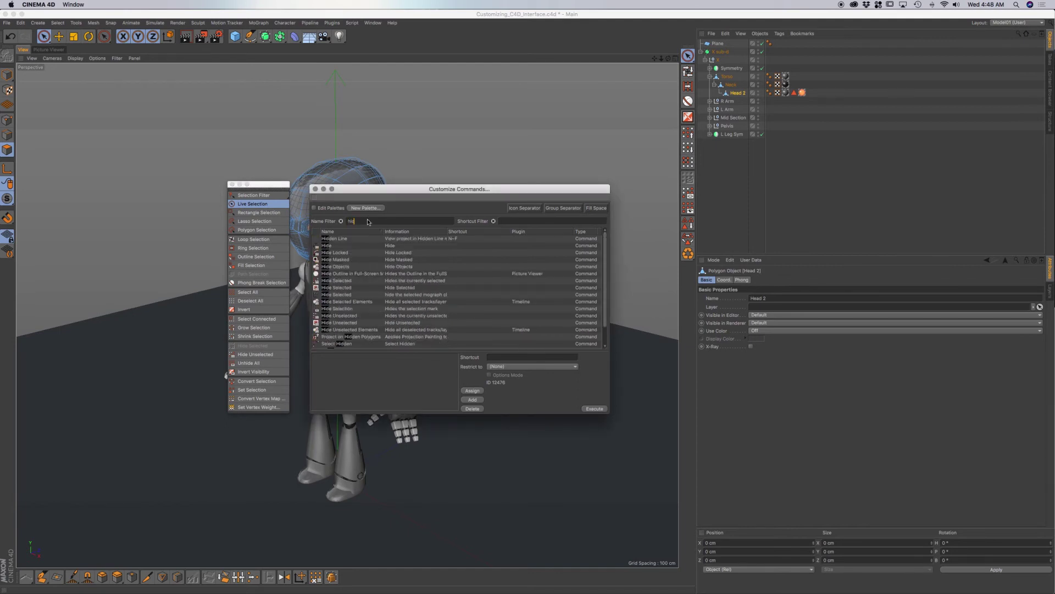
text(e sel)
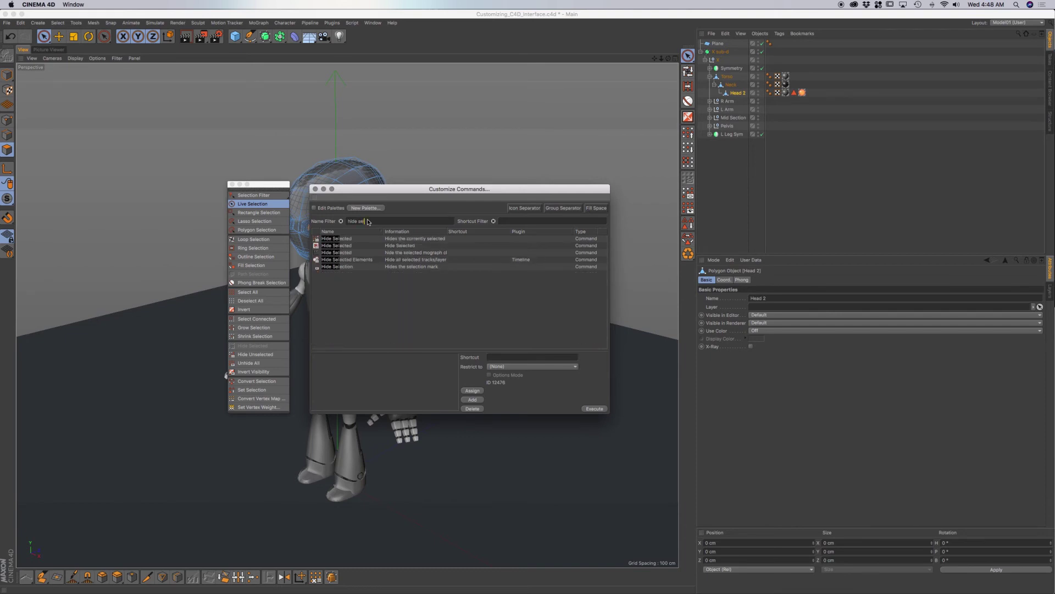
text(ected)
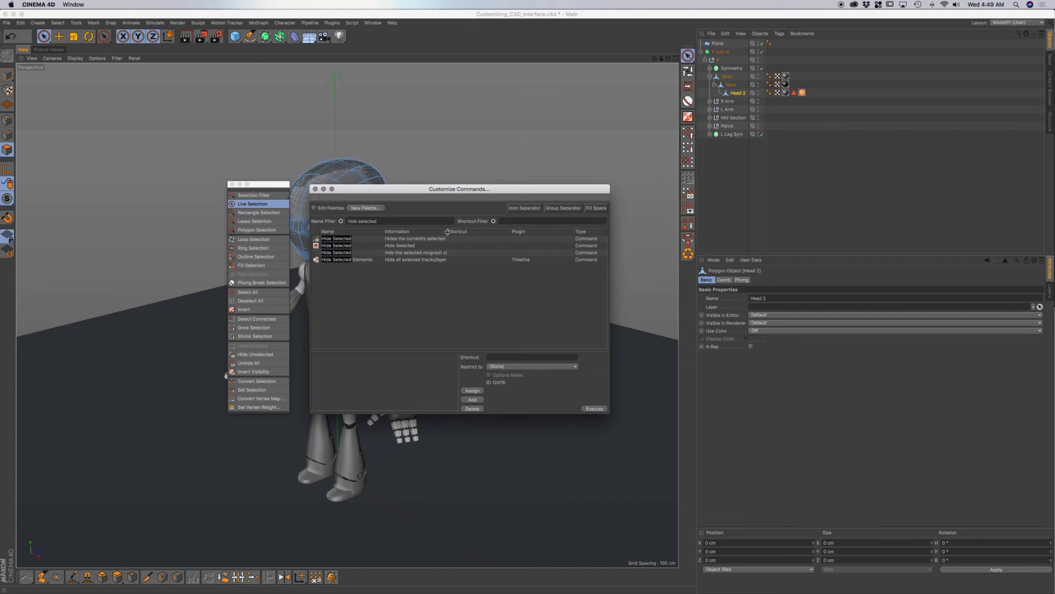
drag(448, 232, 513, 232)
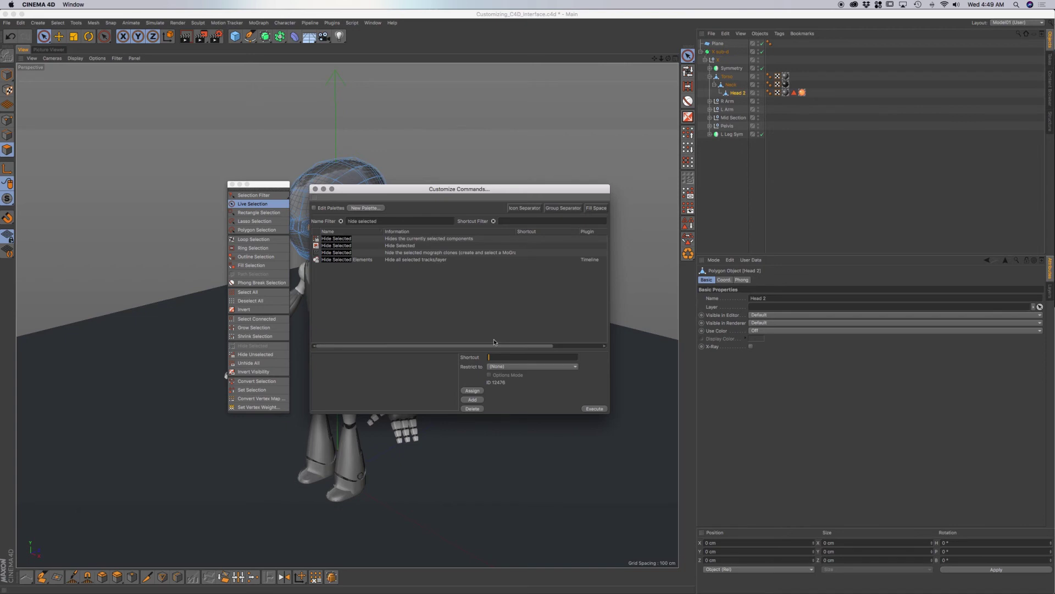
key(alt+1)
click(473, 391)
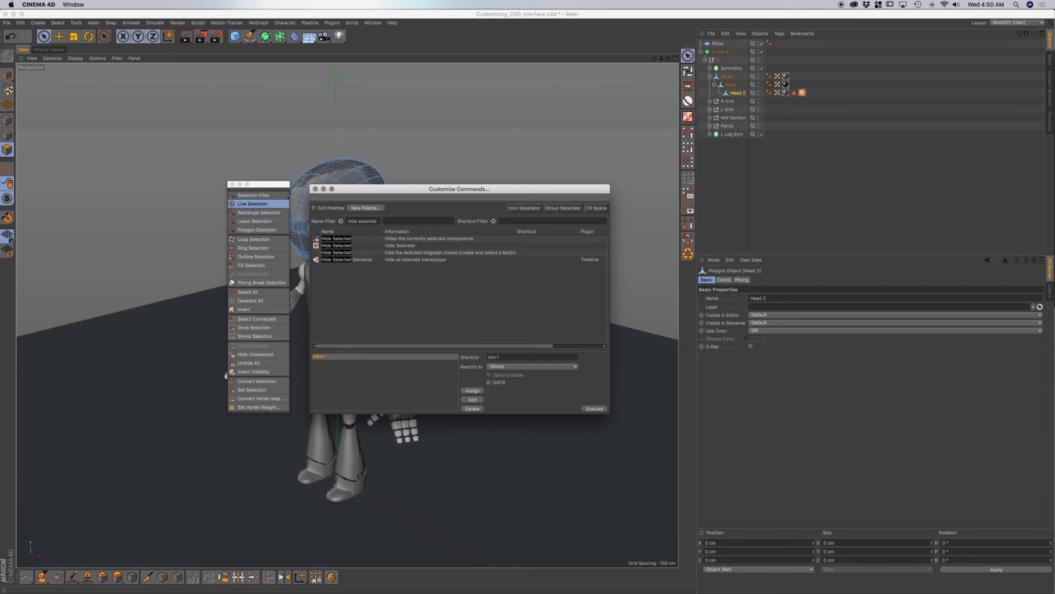
Filter for 'hide unse' and assign the Alt+2 shortcut to the Hide Unselected command
drag(378, 220, 347, 221)
text(h)
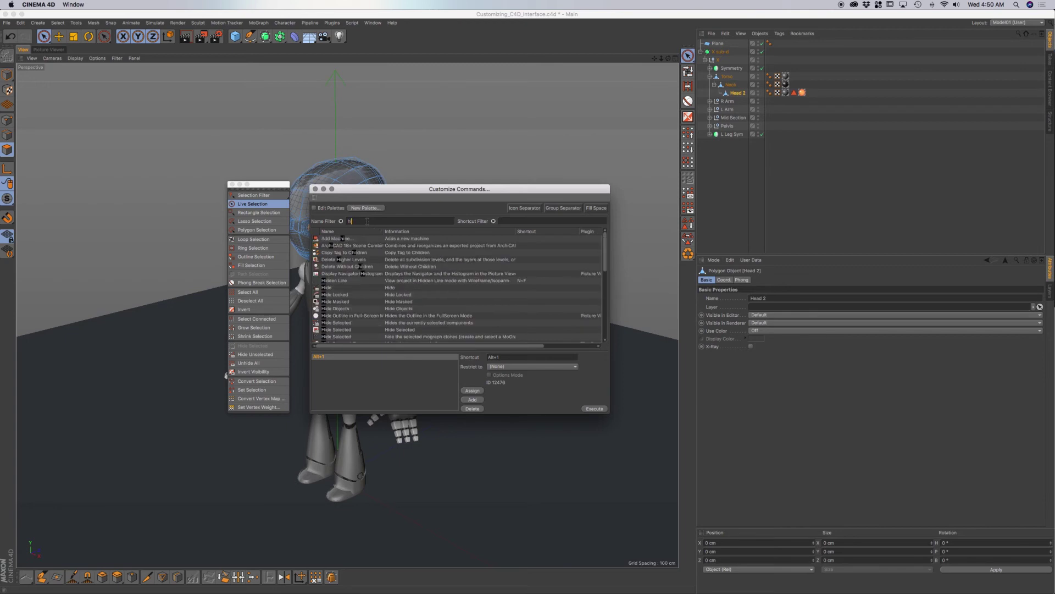
text(ide u)
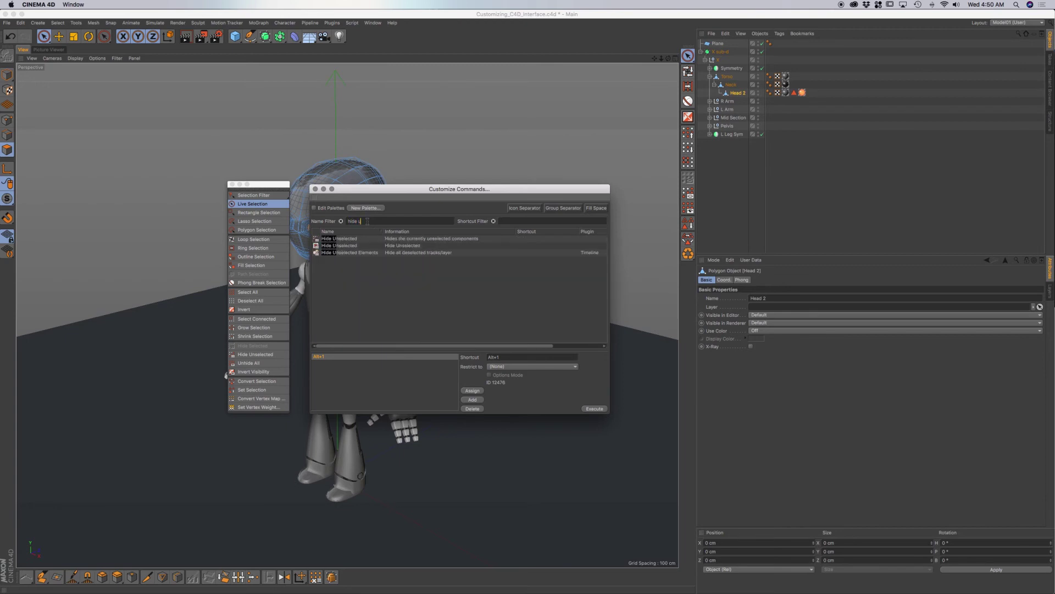
text(nsel)
click(432, 239)
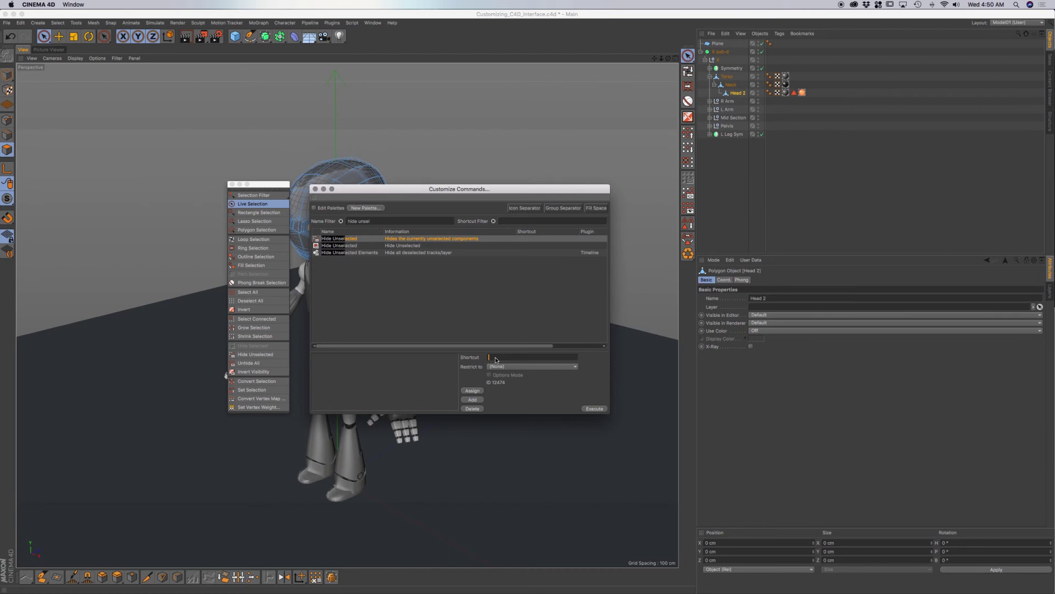
key(alt+h)
click(474, 391)
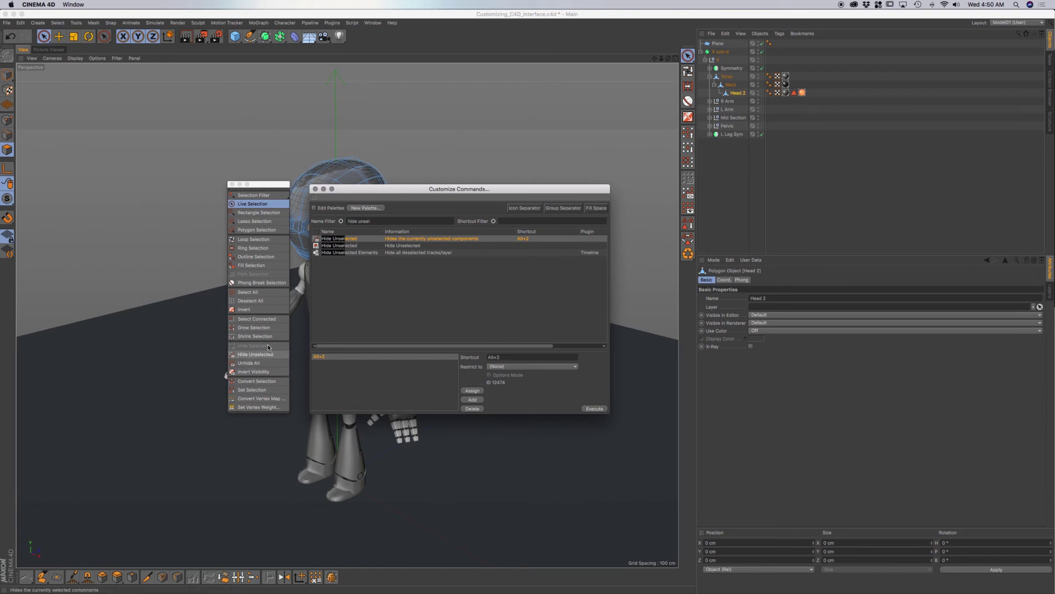
drag(373, 220, 348, 220)
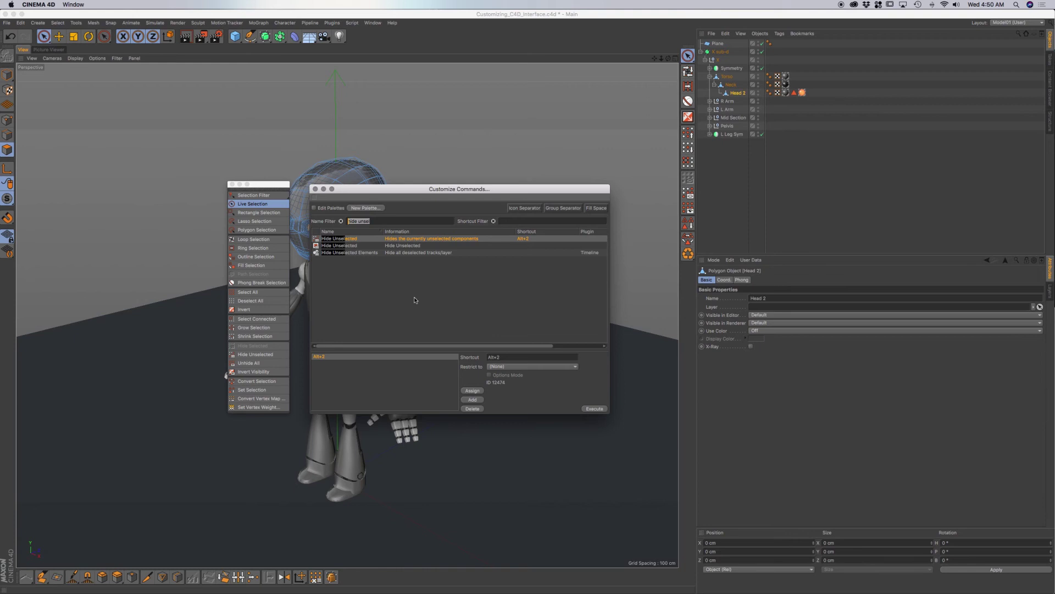
Filter for 'unhide al' and assign the Alt+3 shortcut to the first Unhide All command
text(unhid)
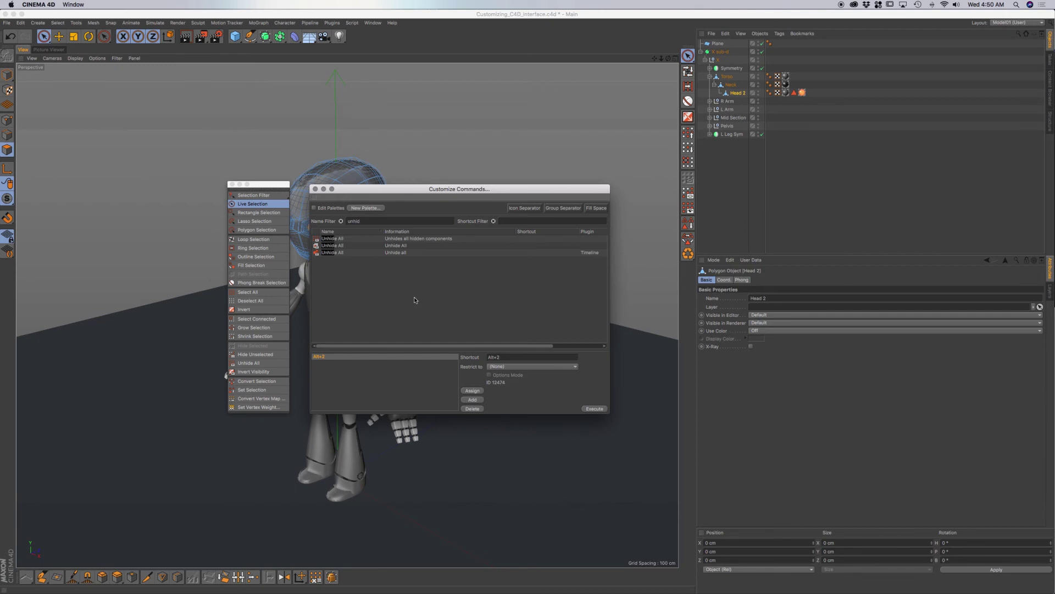
text(e all)
click(338, 240)
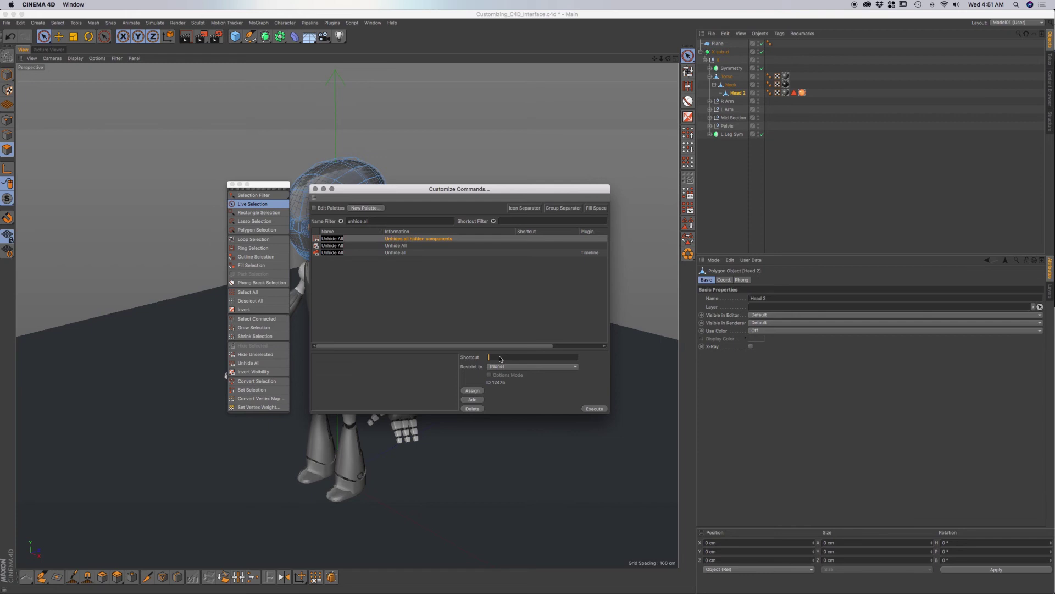
key(alt+3)
click(473, 391)
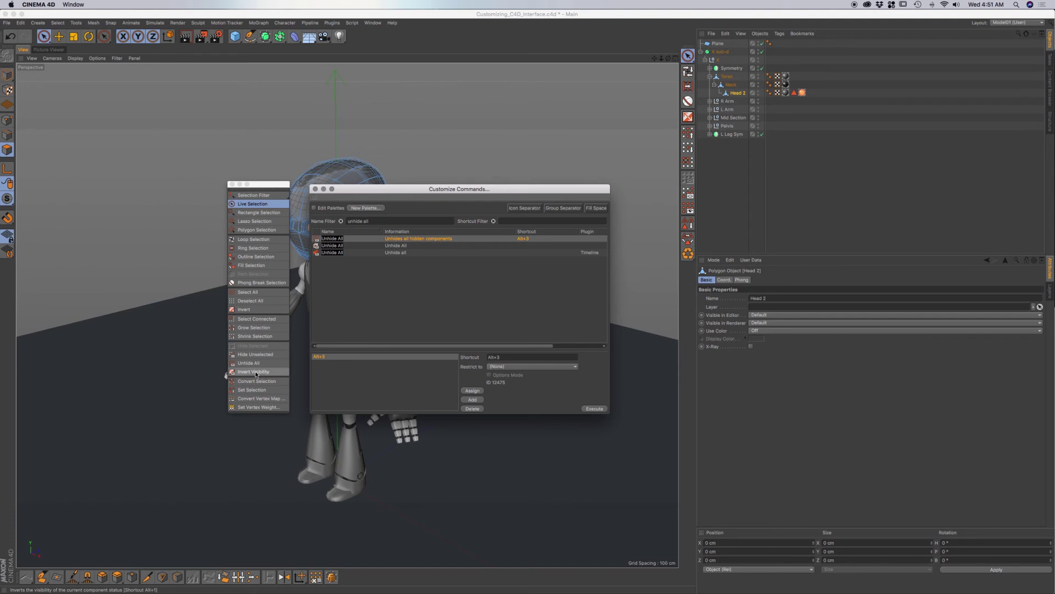
double_click(348, 221)
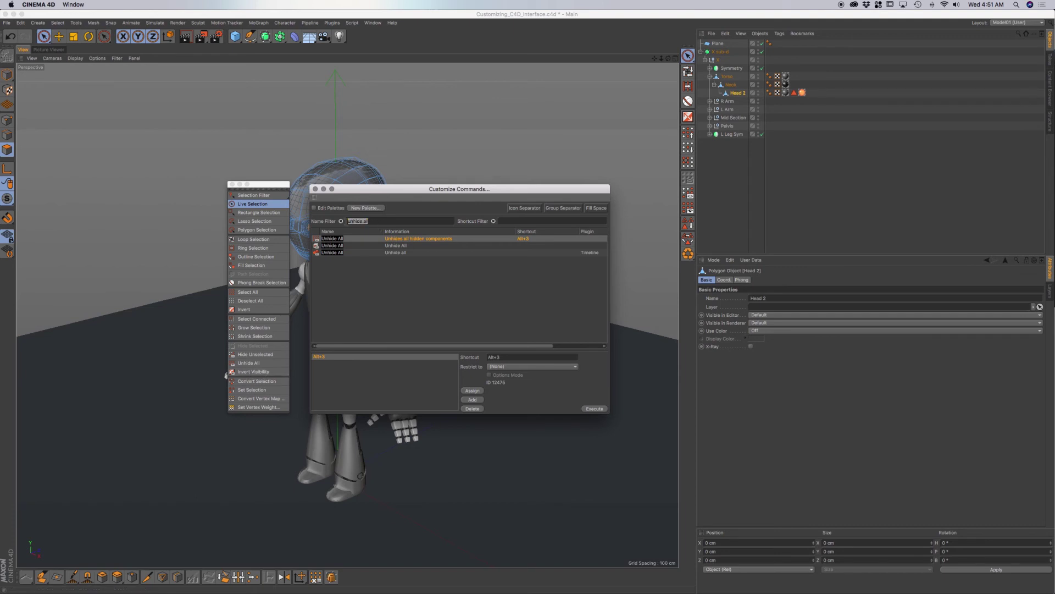
Filter 'invert vi', delete Invert Visibility's stray Alt+1 shortcut, and assign Alt+4 instead
text(inver)
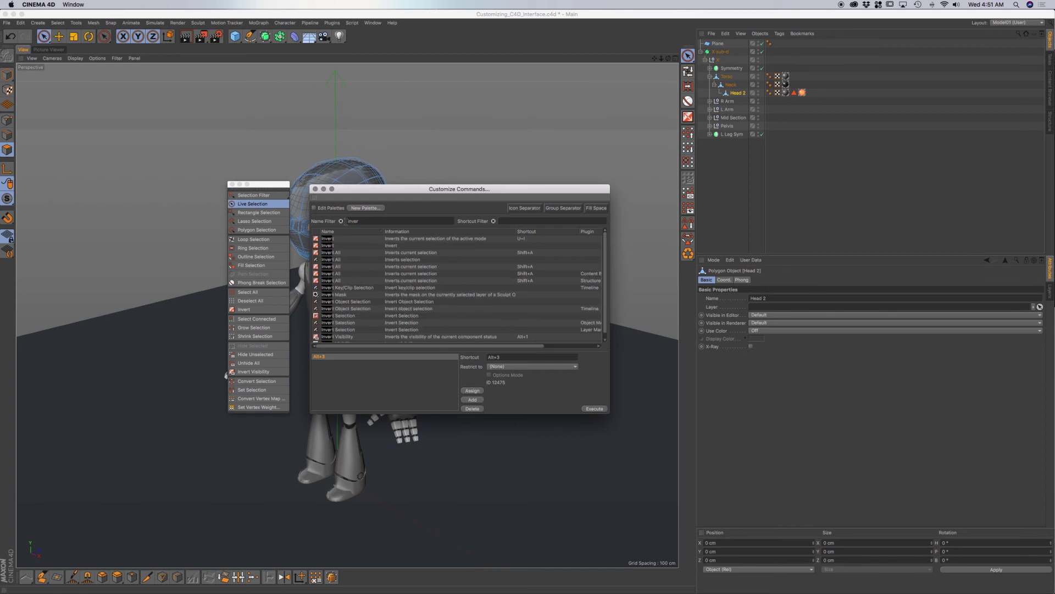
text(t vi)
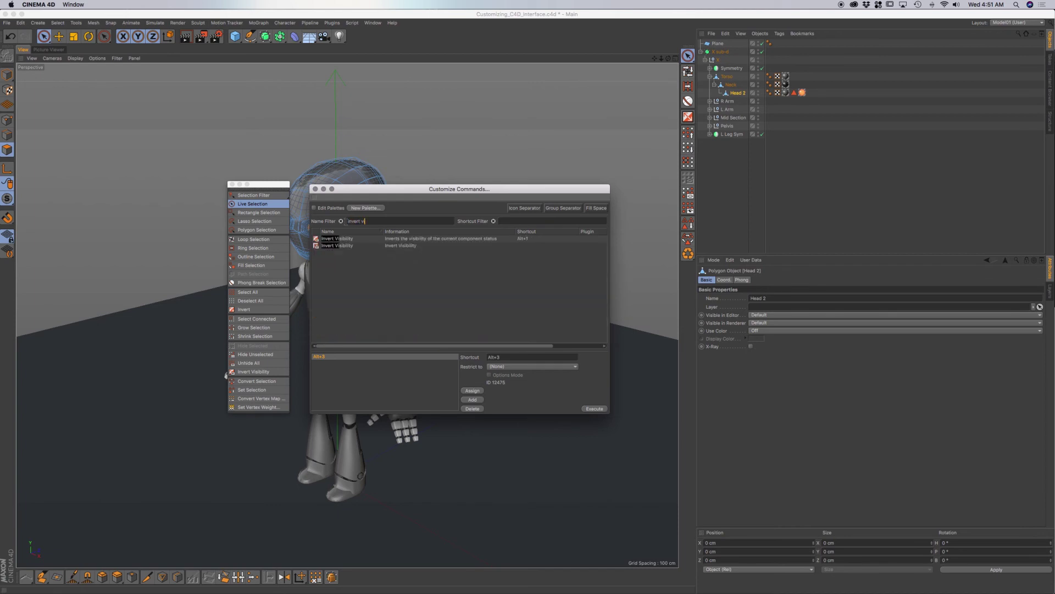
click(365, 240)
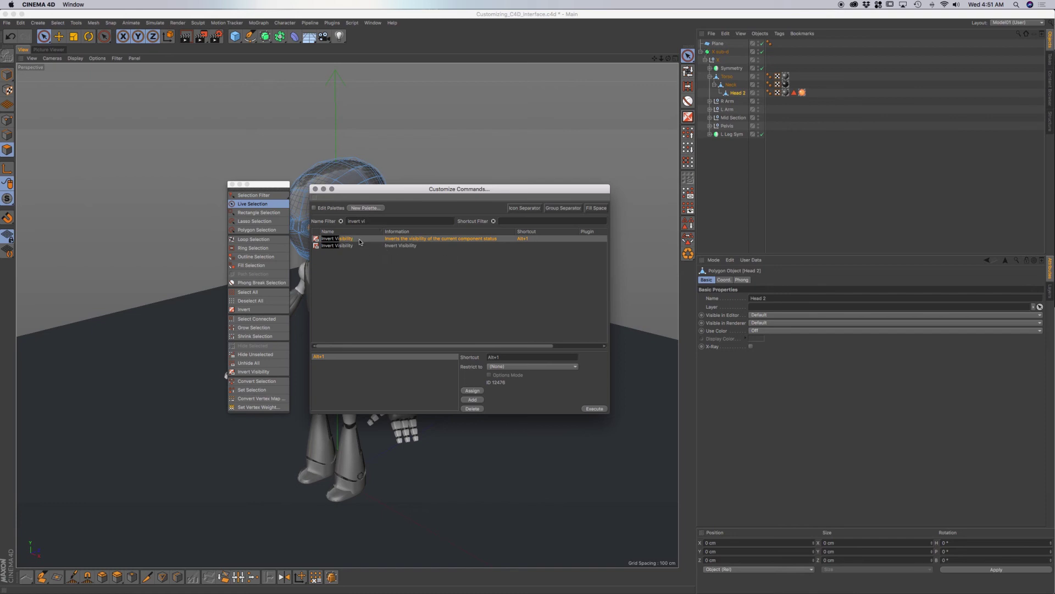
click(476, 409)
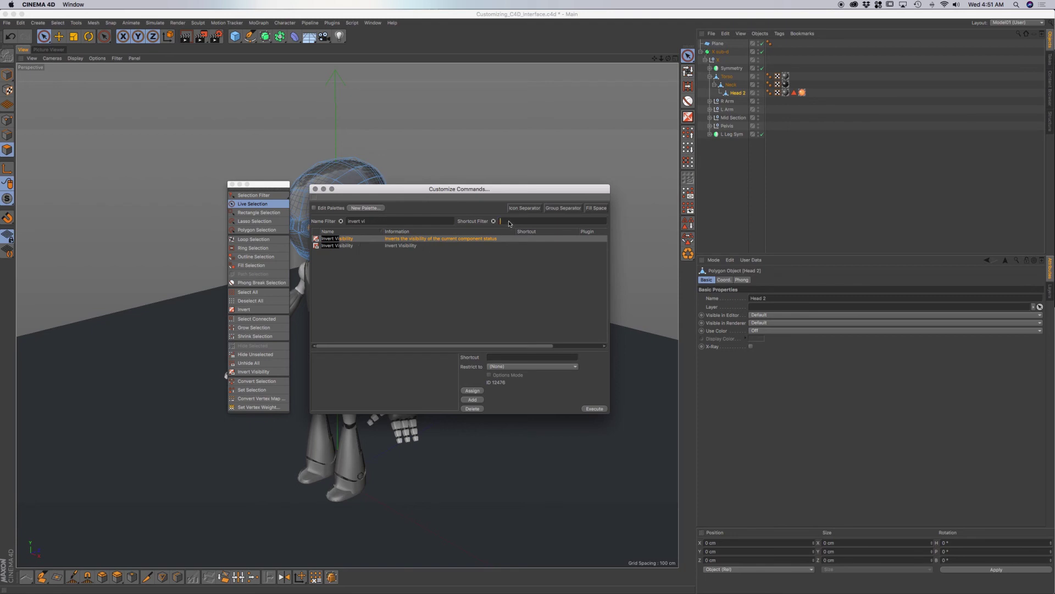
key(alt+1)
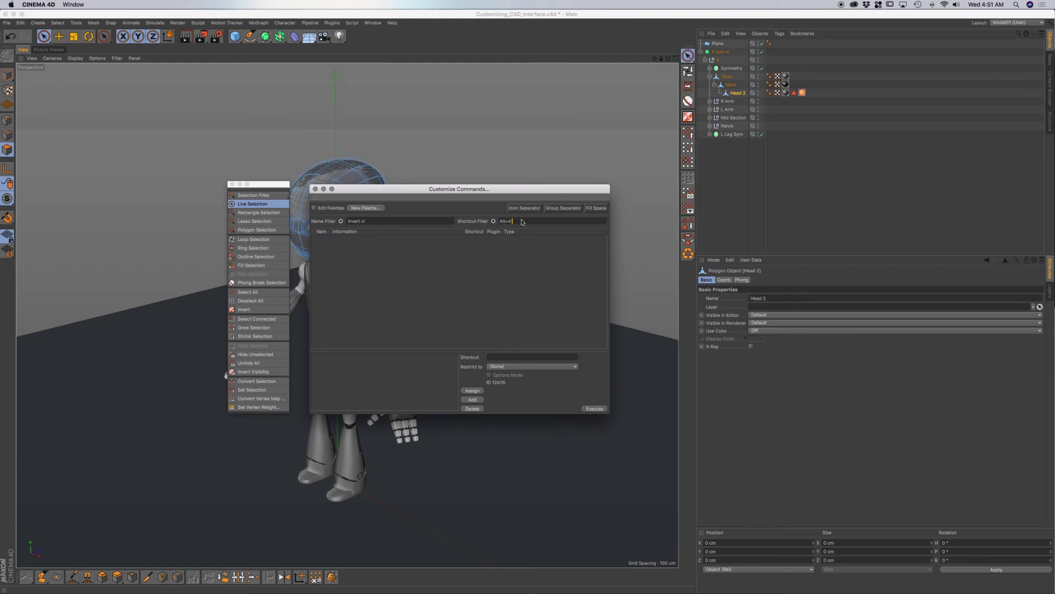
key(BackSpace)
key(BackSpace)
click(493, 222)
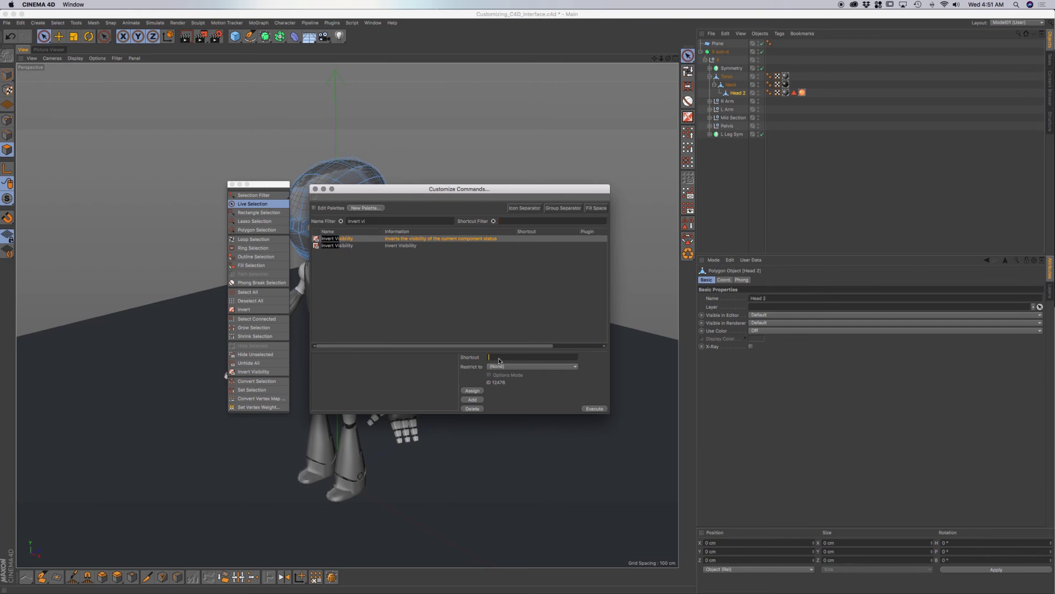
key(alt+4)
click(473, 390)
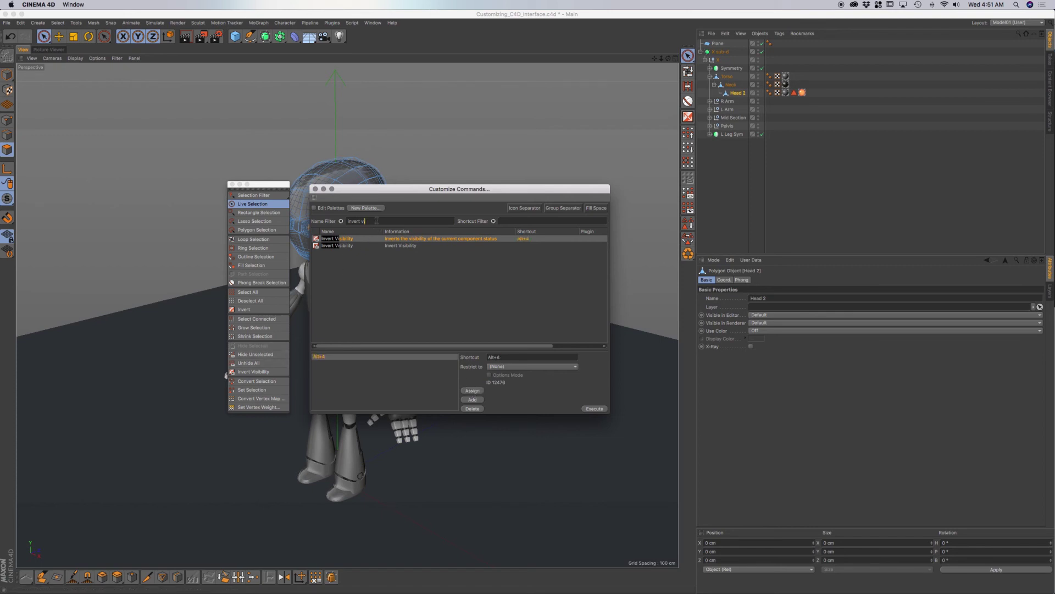
drag(367, 221, 324, 221)
Filter for 'hide sel' and give the first Hide Selected command the Alt+1 shortcut
text(hide)
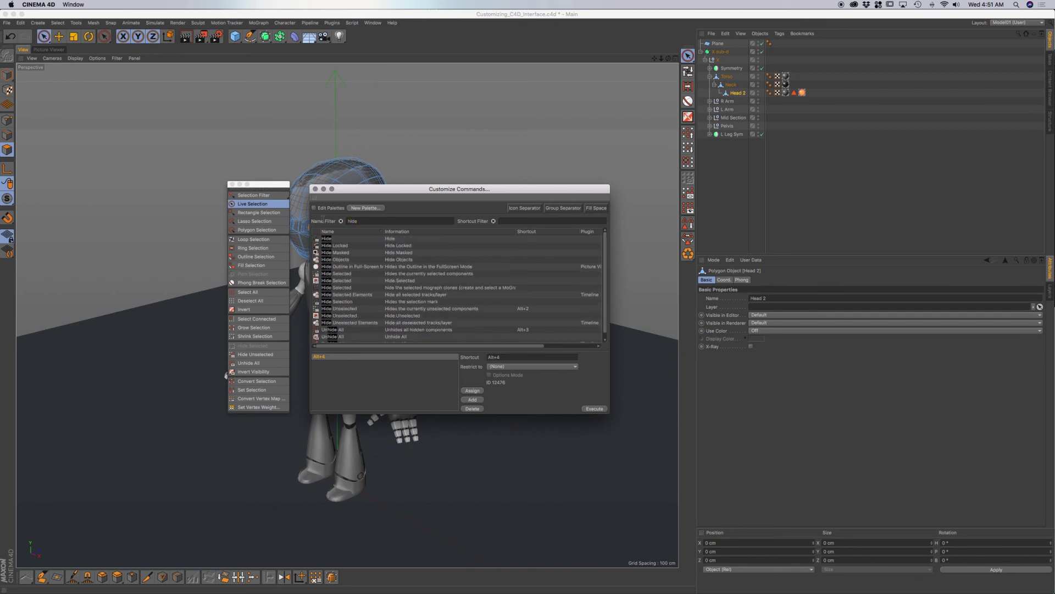
text( sel)
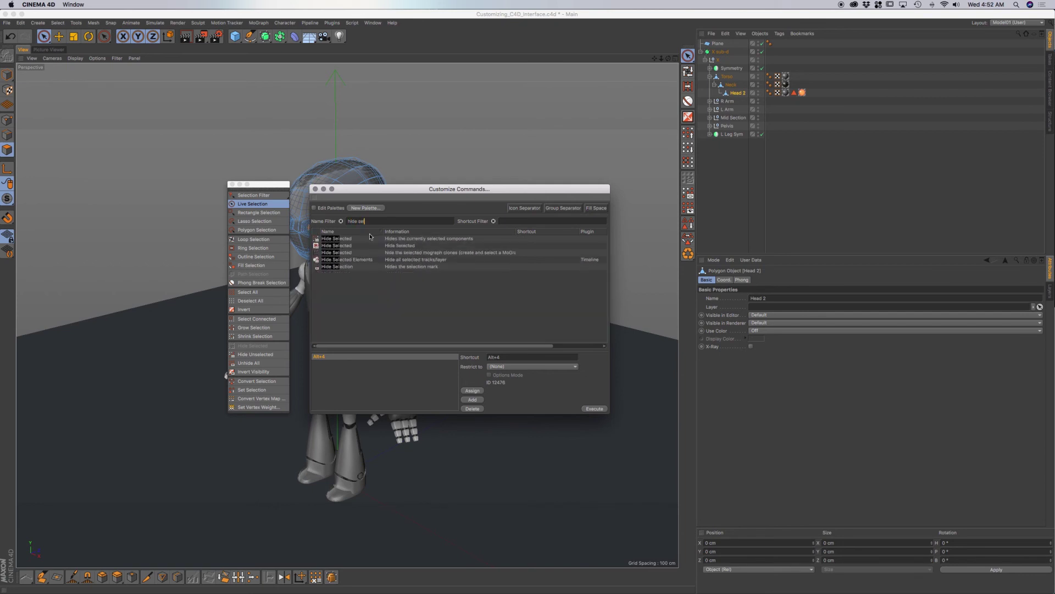
click(353, 240)
click(493, 357)
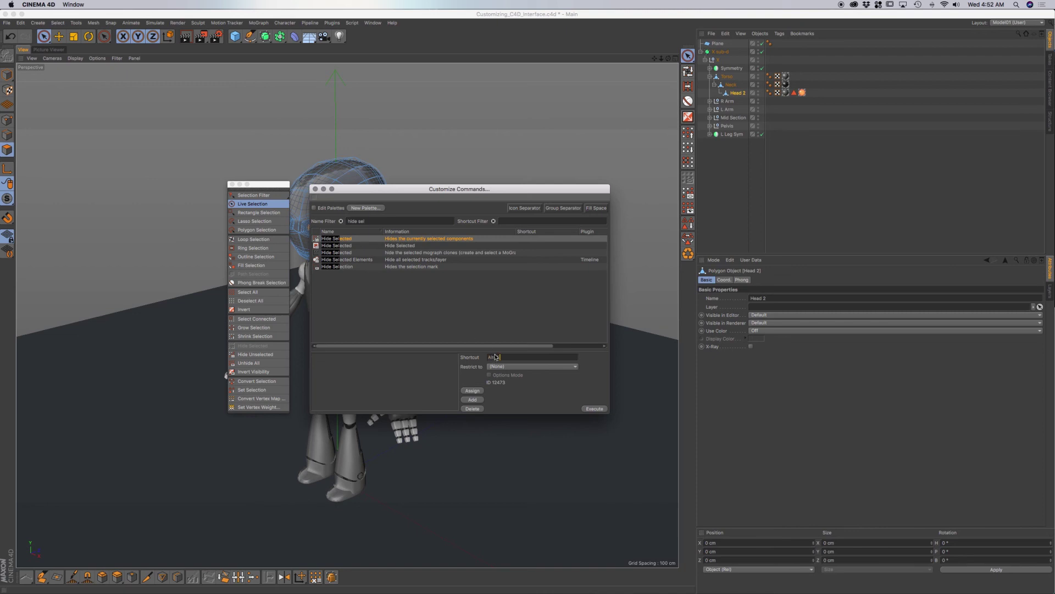
key(alt+1)
click(476, 391)
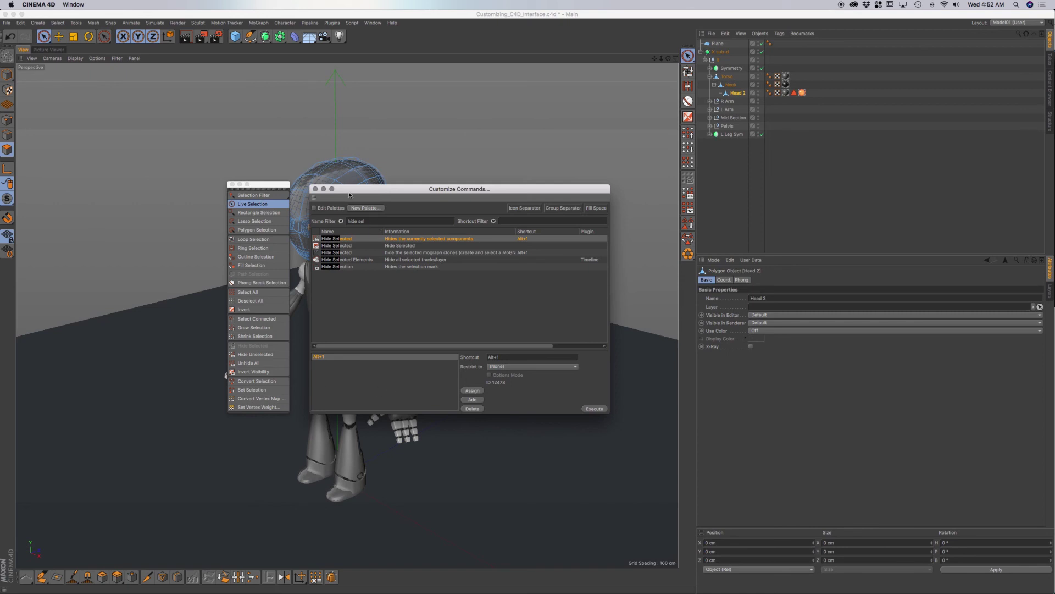
drag(349, 191, 377, 182)
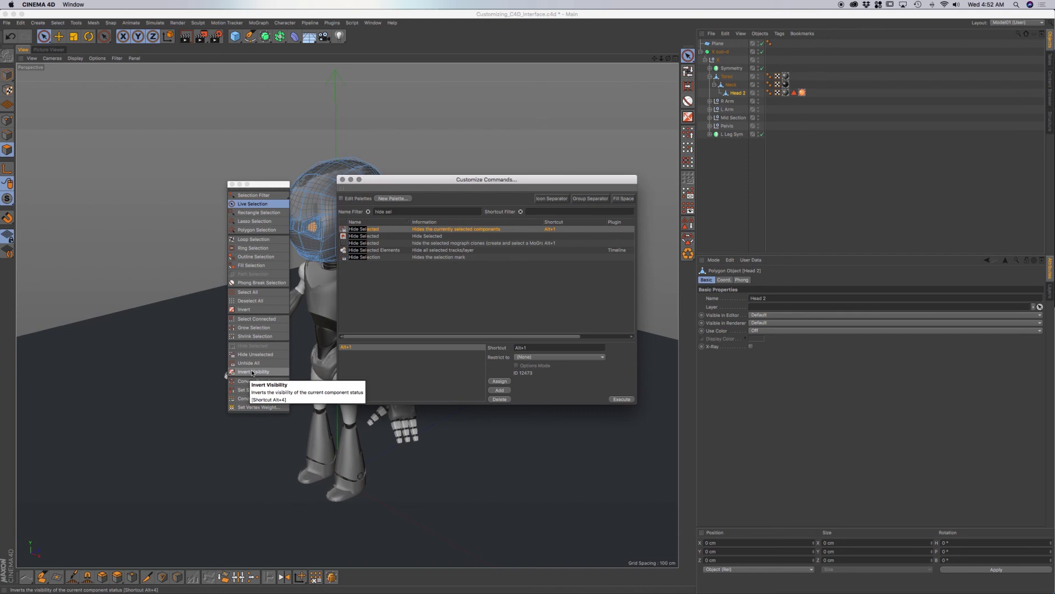
Move the Customize Commands dialog aside, then close it and the Selection palette
drag(426, 183, 424, 200)
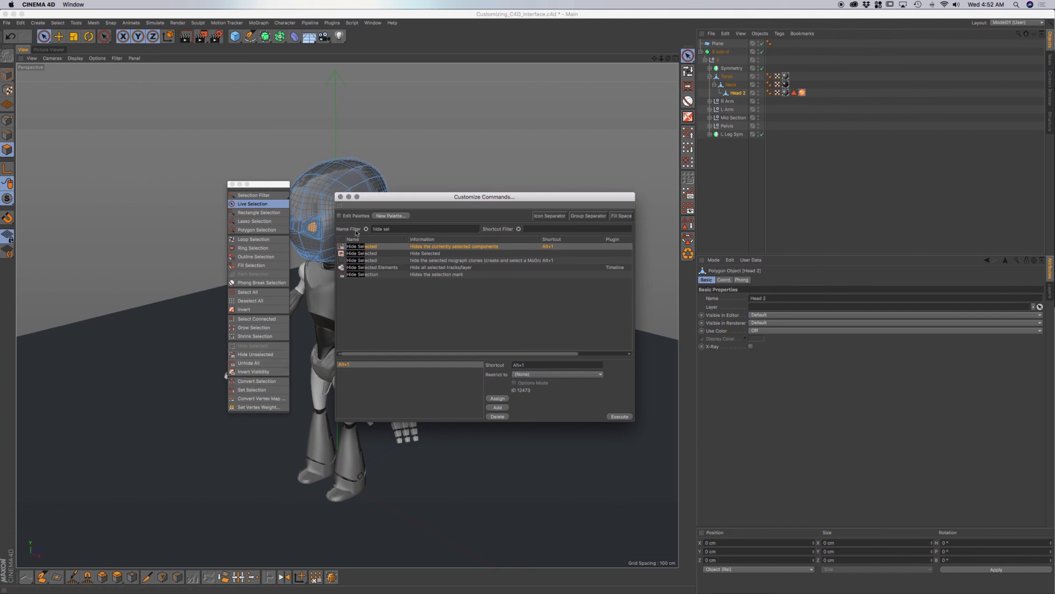
drag(385, 202, 382, 187)
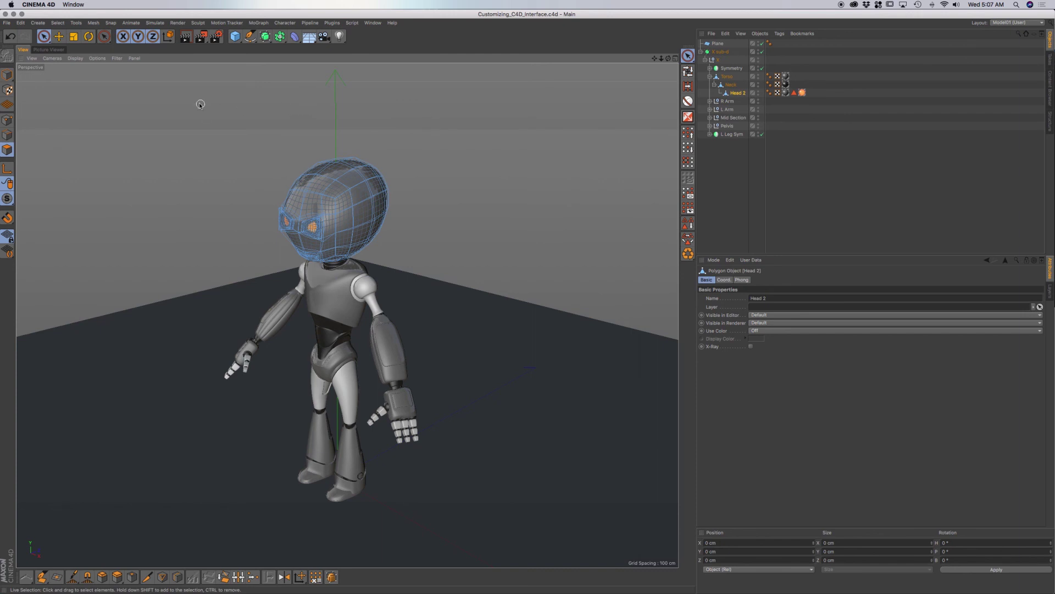
click(375, 25)
Open the Customize Menus editor and shift its window slightly left
mouse_move(435, 36)
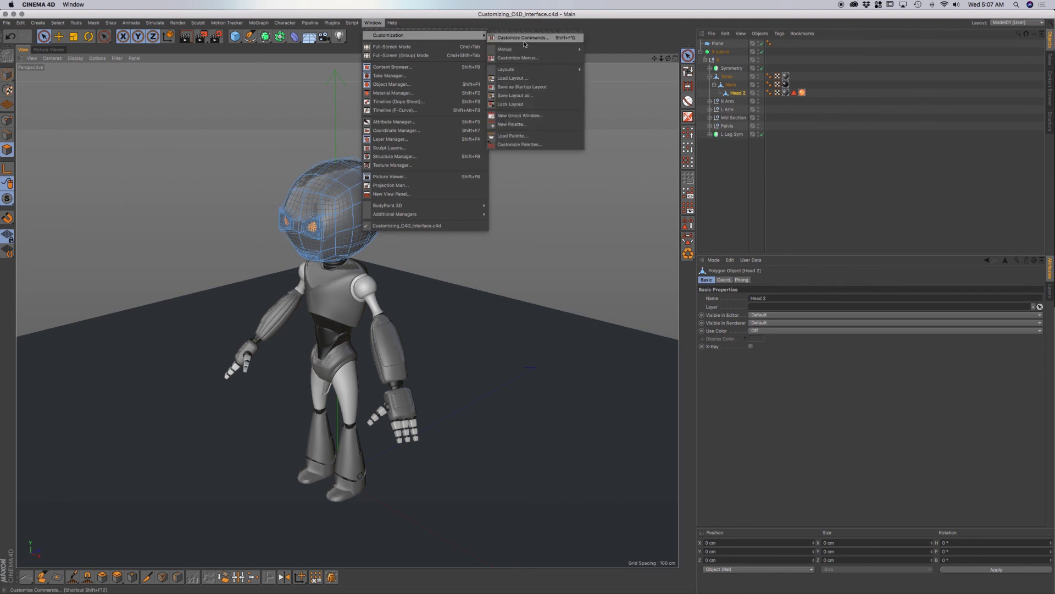
click(517, 58)
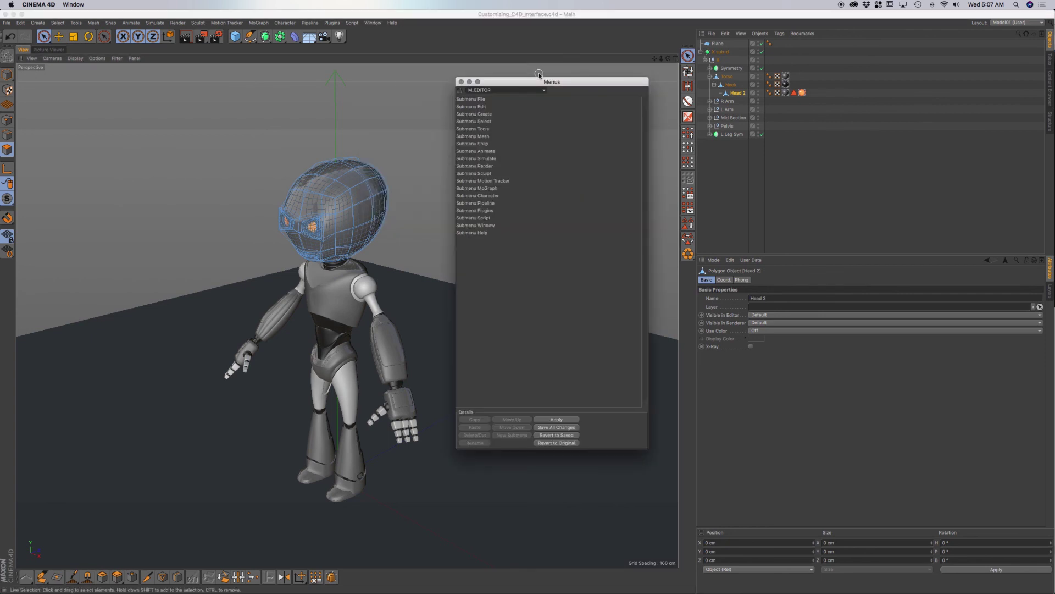
drag(535, 82, 516, 79)
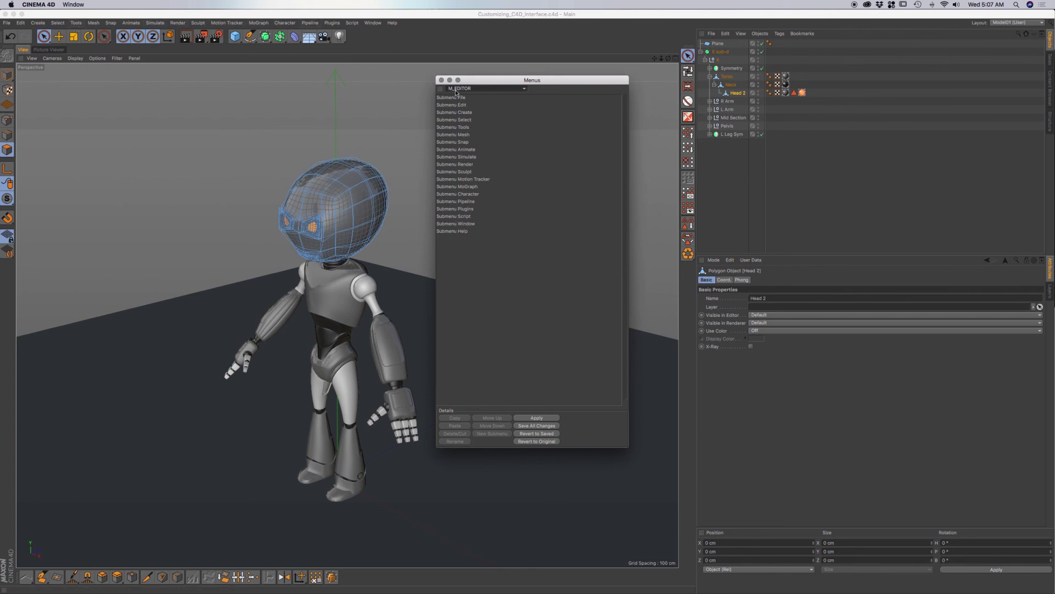
Reorder the Render submenu: Render Settings first, Render View below Render Region, Make Preview above Takes
click(464, 166)
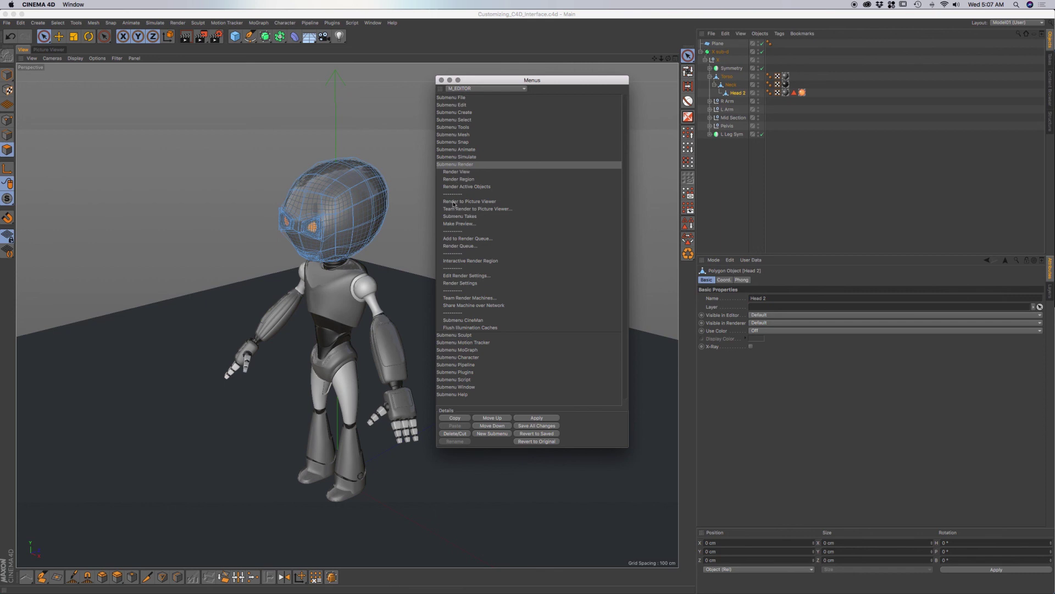
drag(459, 173, 458, 182)
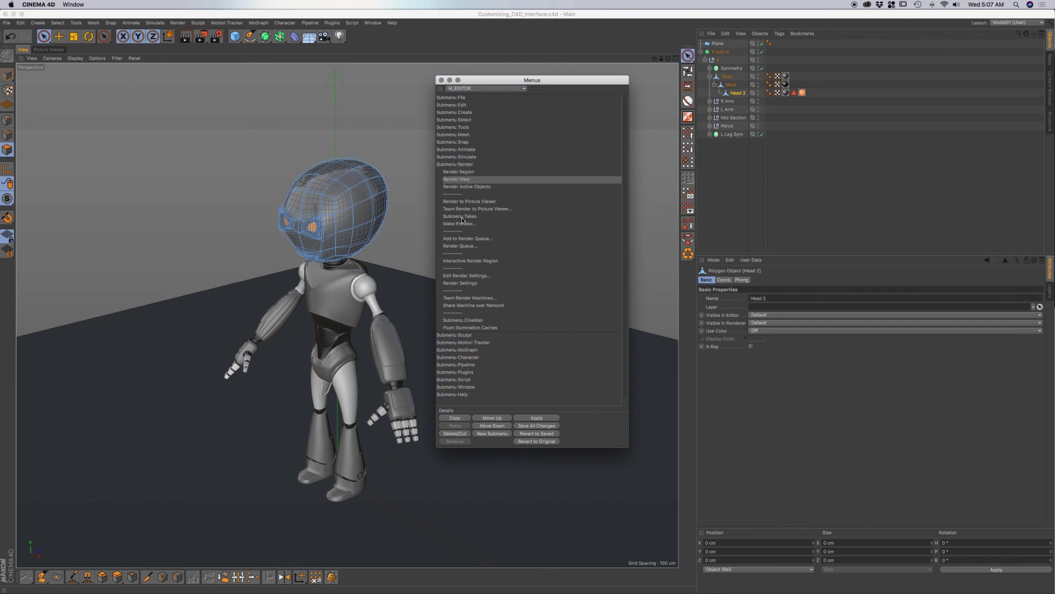
drag(461, 220, 460, 213)
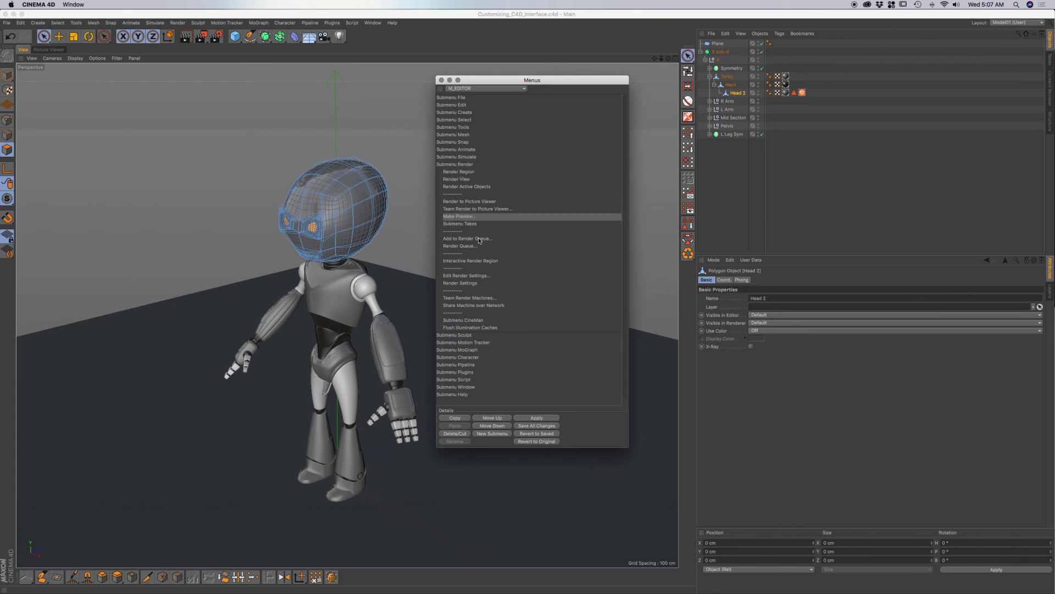
drag(465, 286, 463, 171)
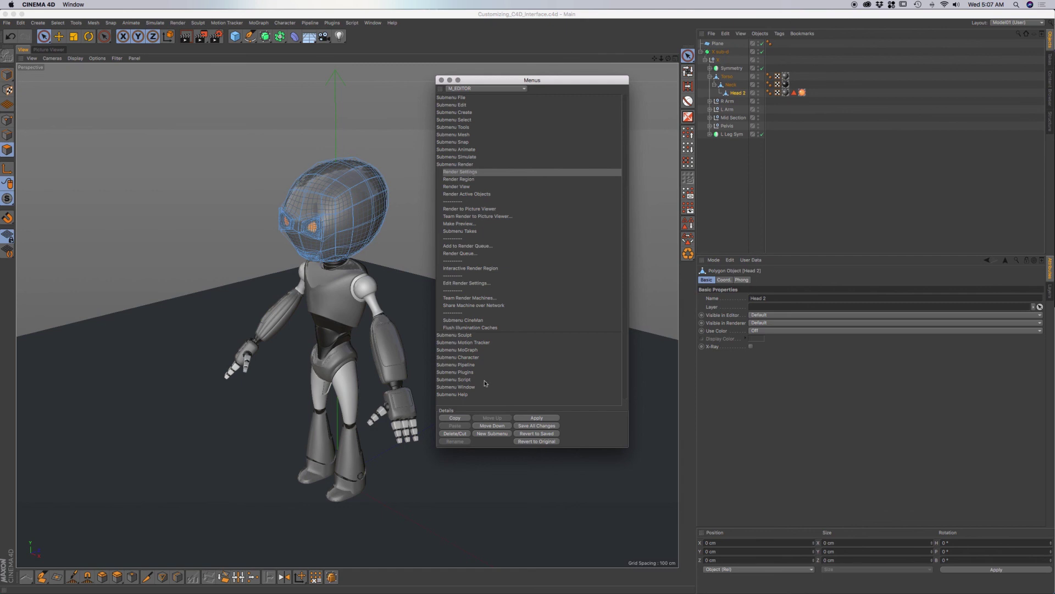
double_click(463, 165)
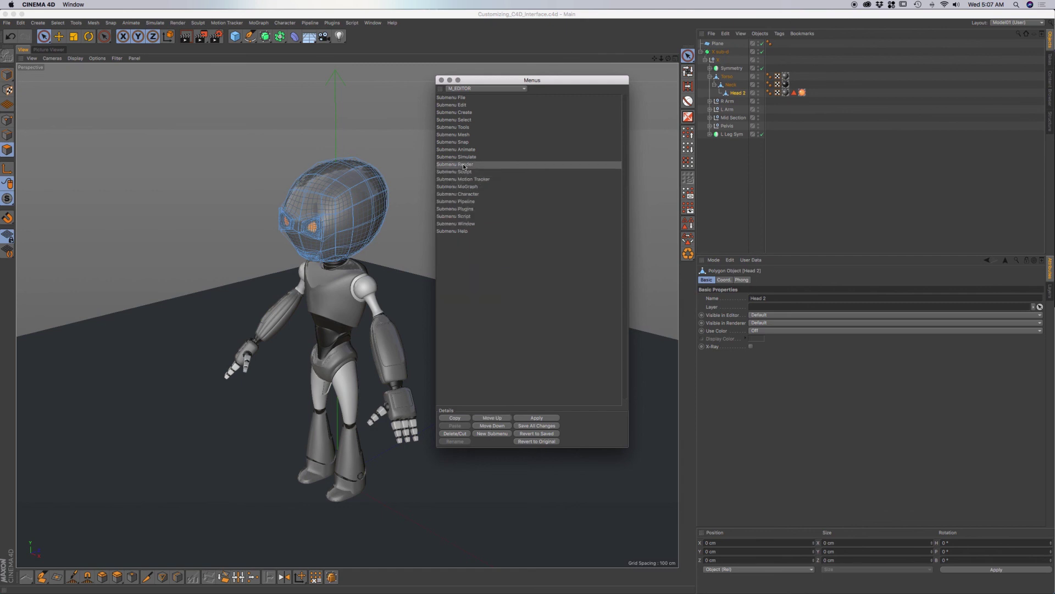
click(492, 434)
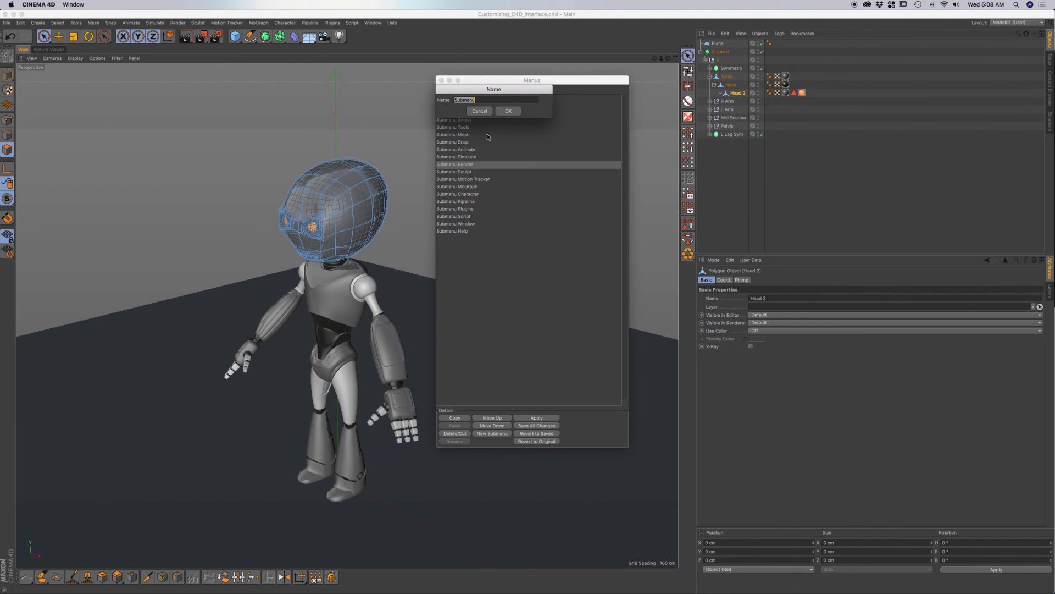
Name the new submenu 'MyMenu'
text(MyMeny)
key(BackSpace)
text(u)
key(Return)
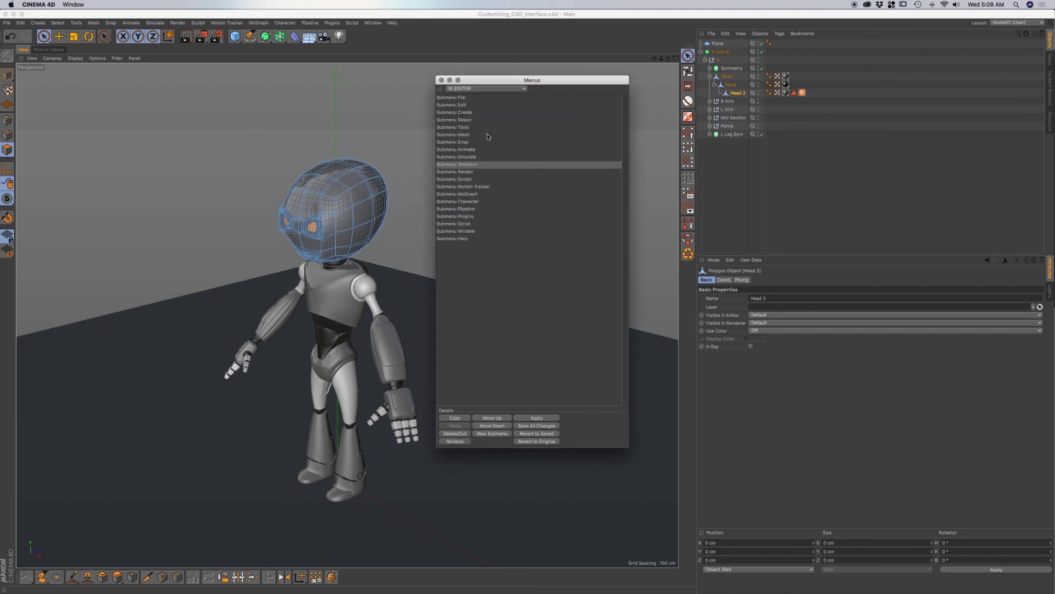
Copy the Render Settings entry from the Render submenu into MyMenu
double_click(463, 172)
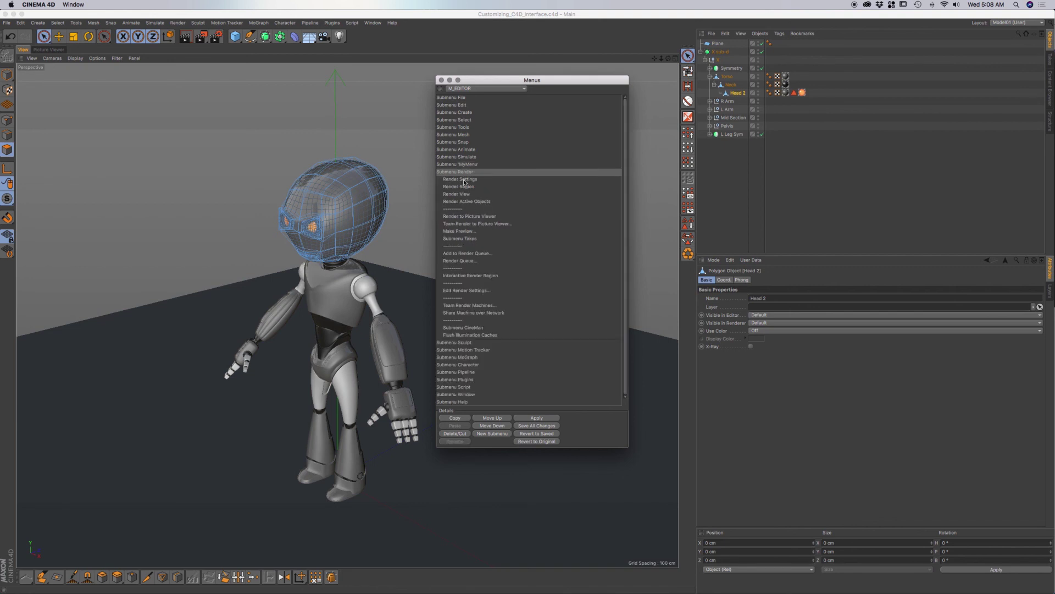
click(463, 179)
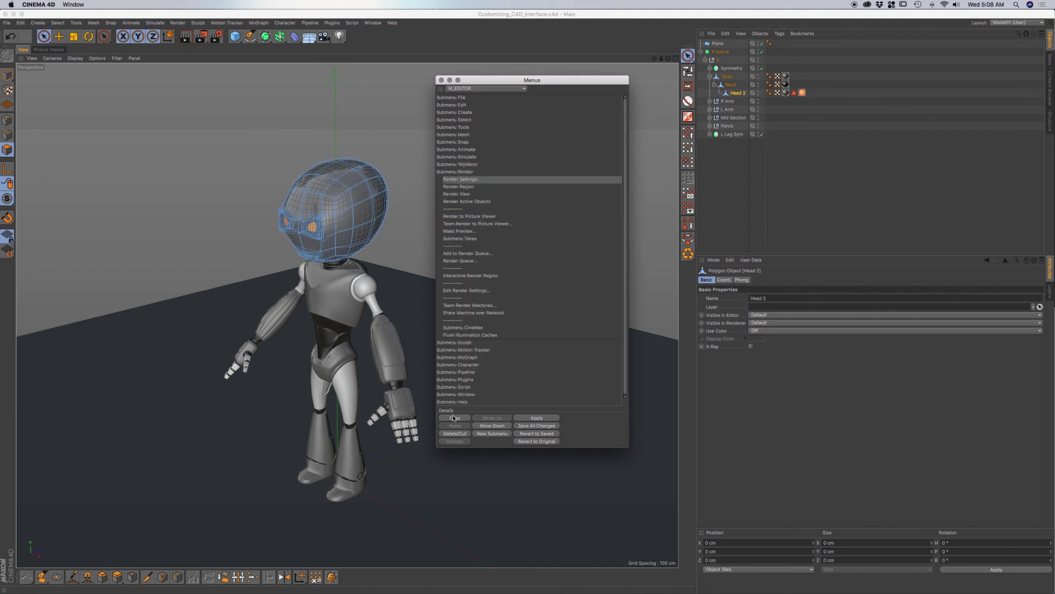
click(455, 418)
click(467, 165)
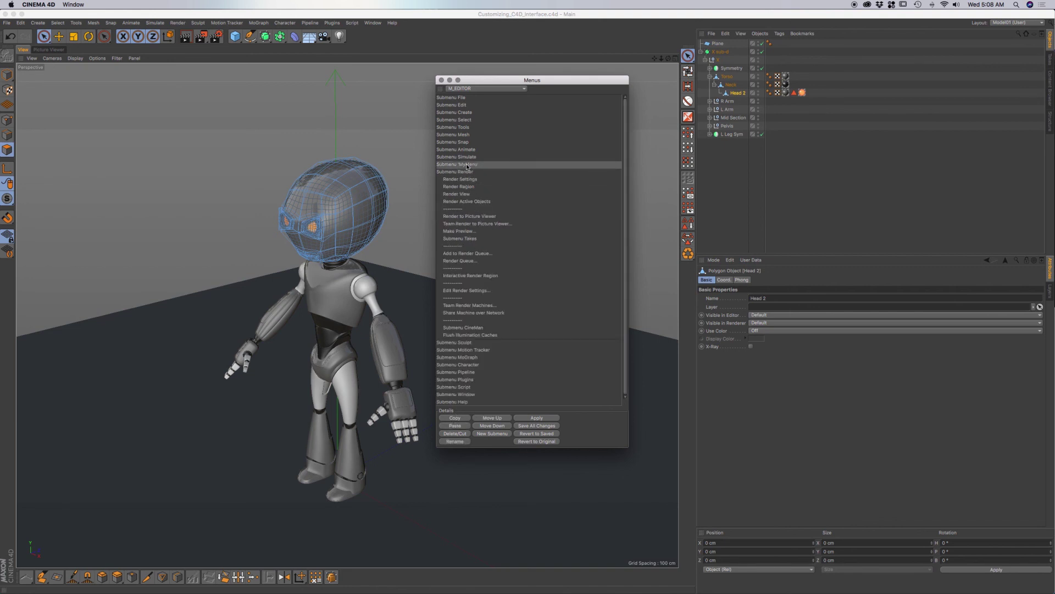
click(456, 425)
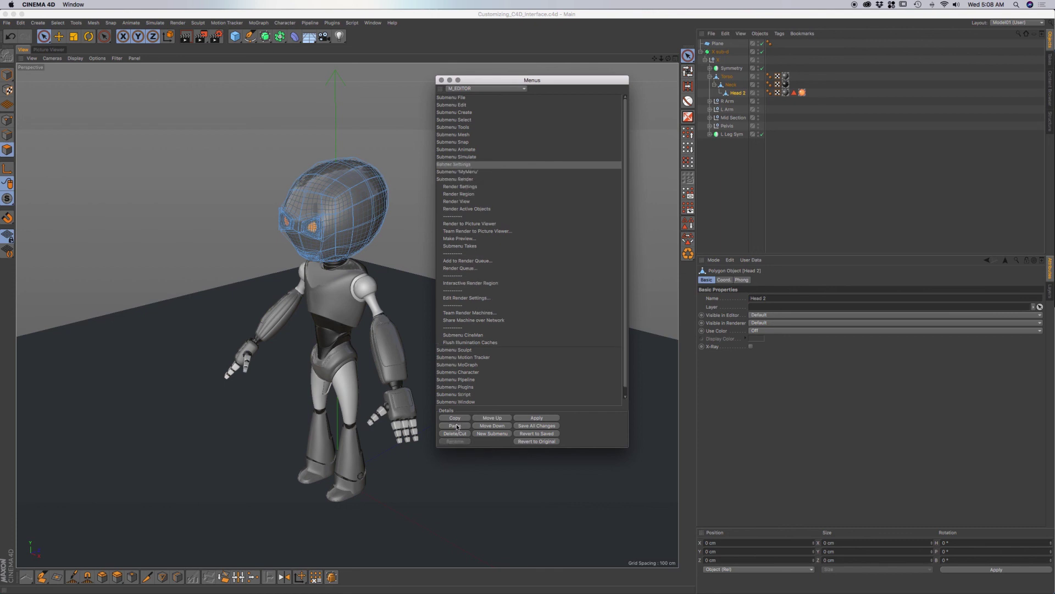
drag(455, 166, 456, 172)
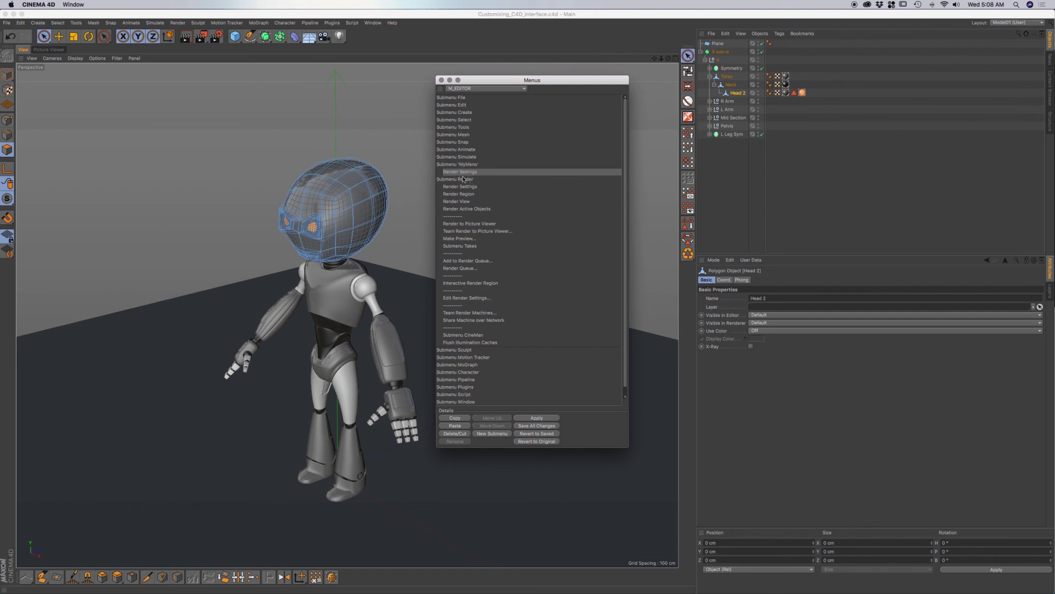
Move Interactive Render Region into MyMenu and apply the changes to the menu bar
click(459, 284)
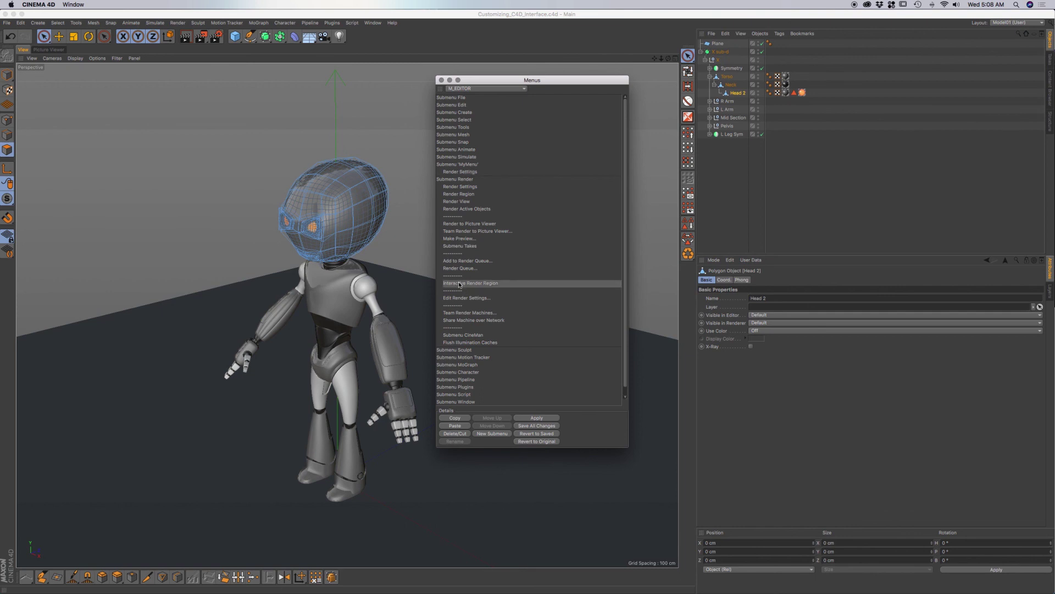
drag(456, 175, 455, 168)
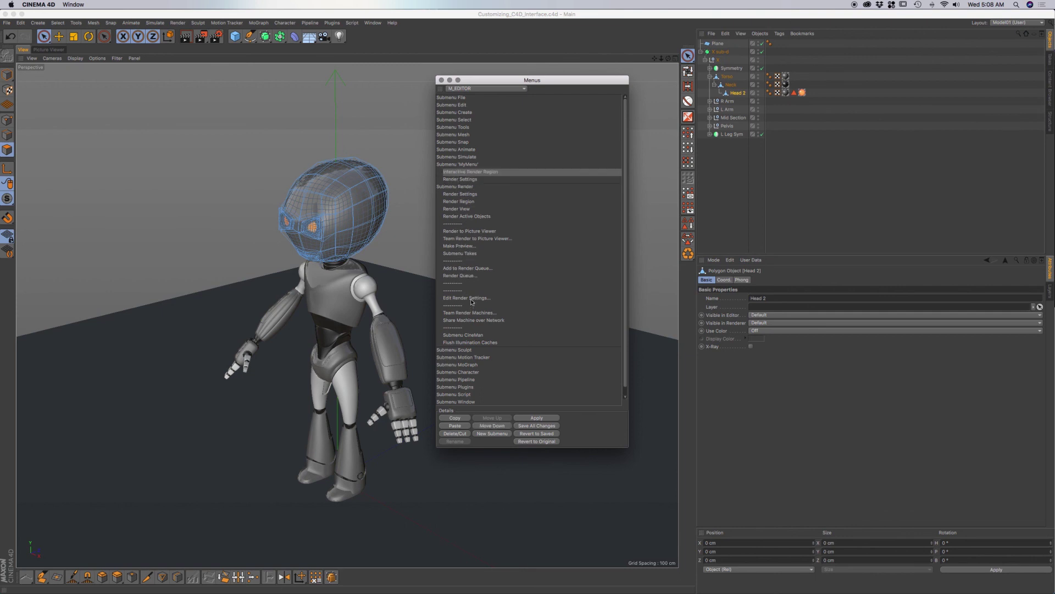
click(455, 165)
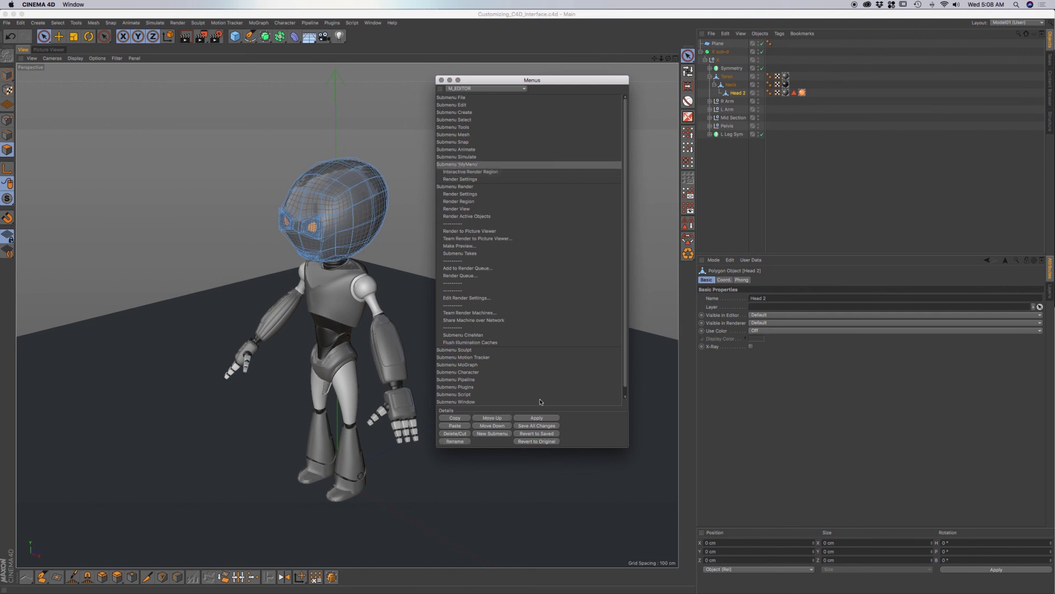
click(537, 419)
Place MyMenu just before Help, apply, and check its entries in the menu bar
double_click(449, 187)
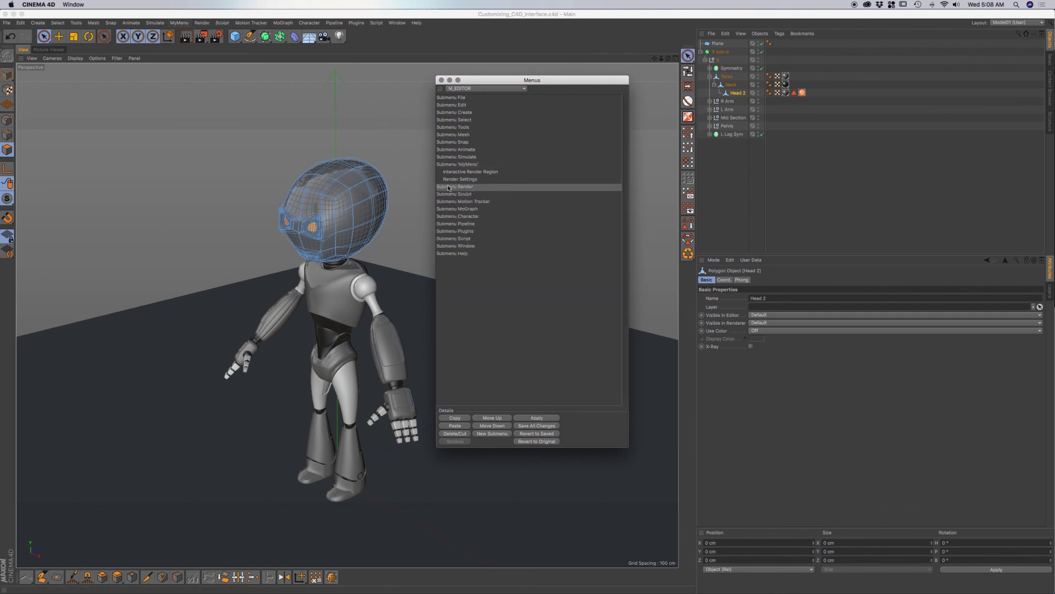
drag(457, 165, 460, 188)
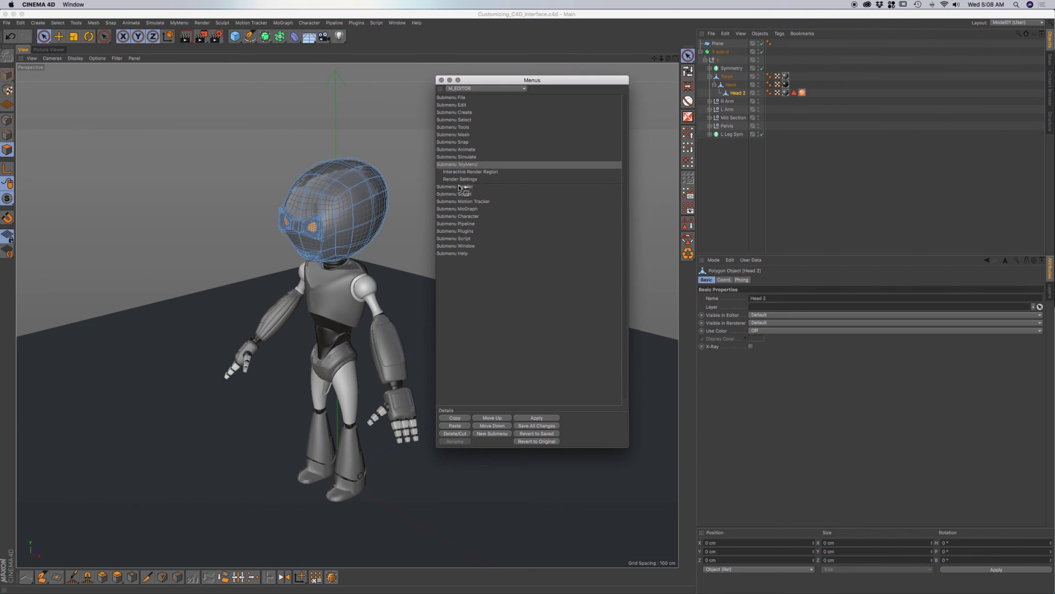
drag(456, 250, 455, 255)
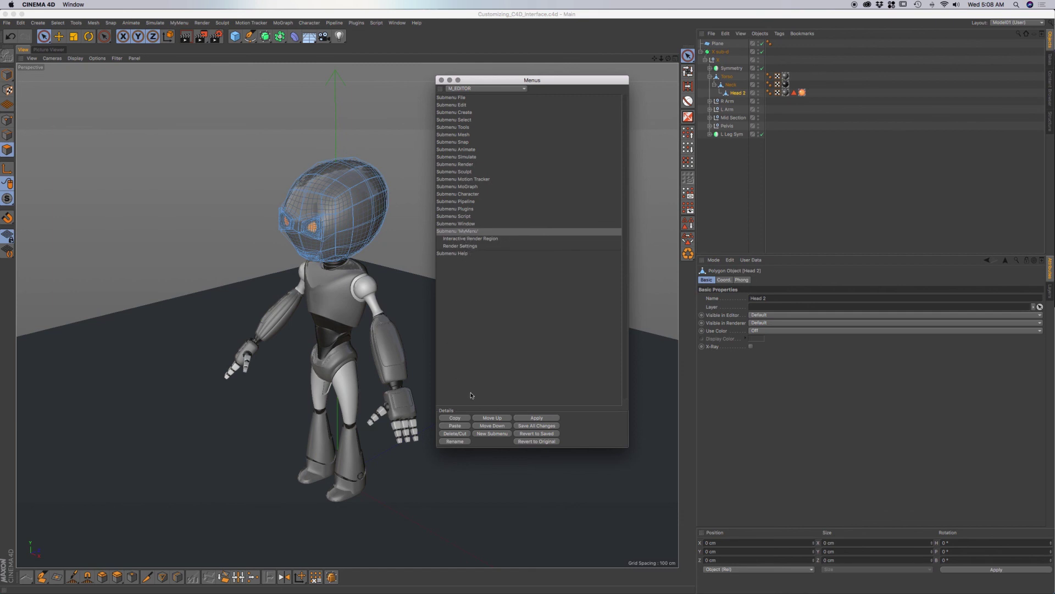
click(533, 420)
click(397, 23)
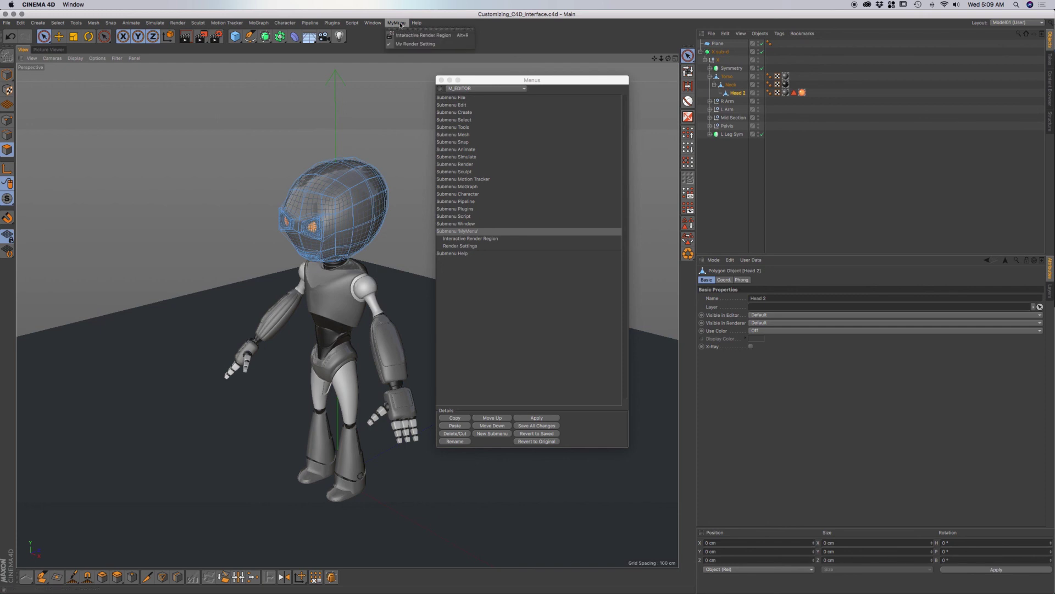
click(449, 17)
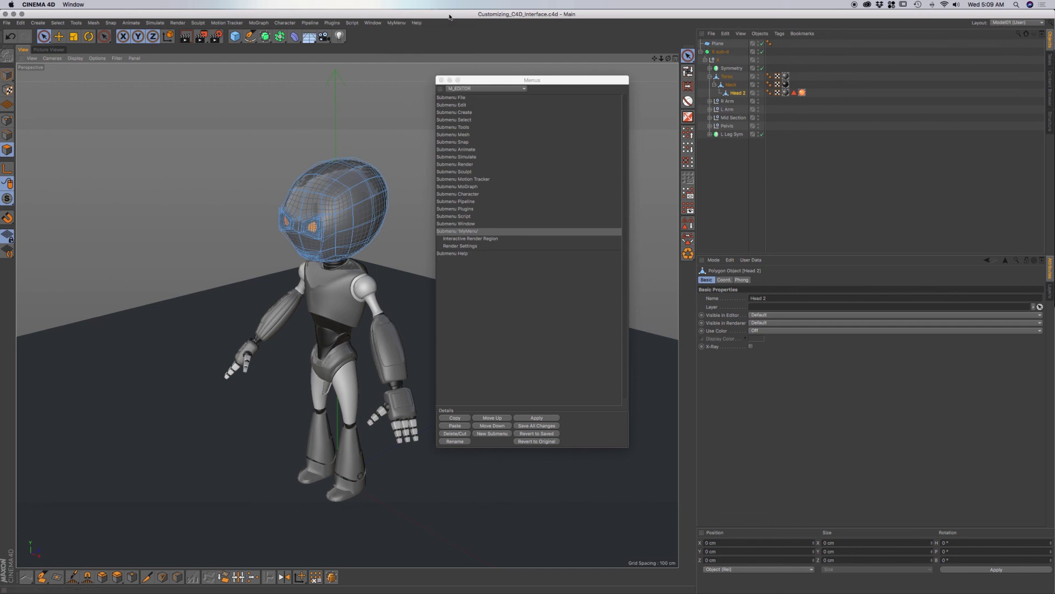
Revert all menus to factory settings, removing MyMenu
click(544, 441)
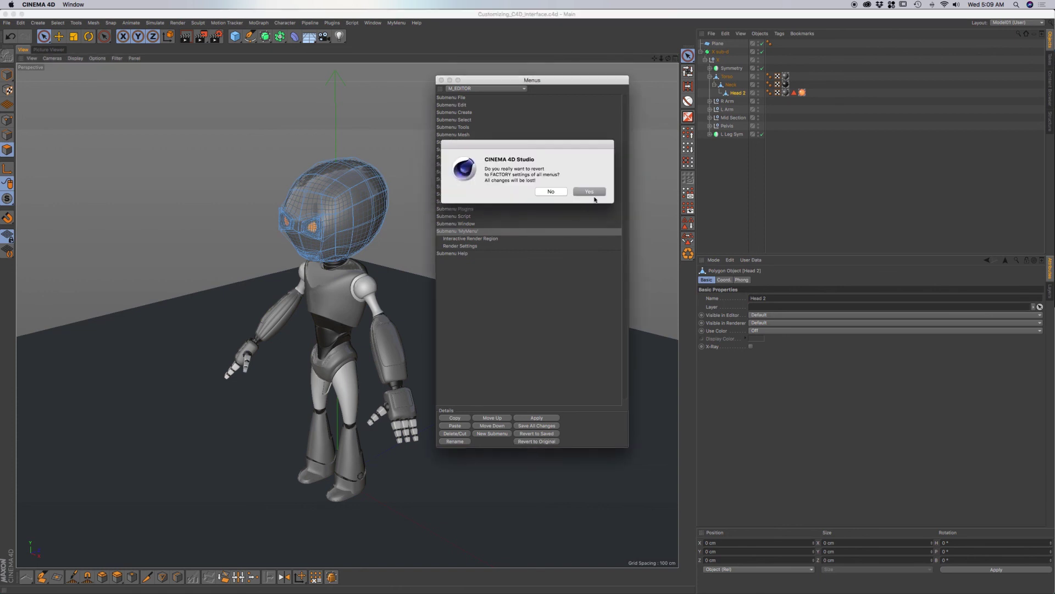
click(594, 191)
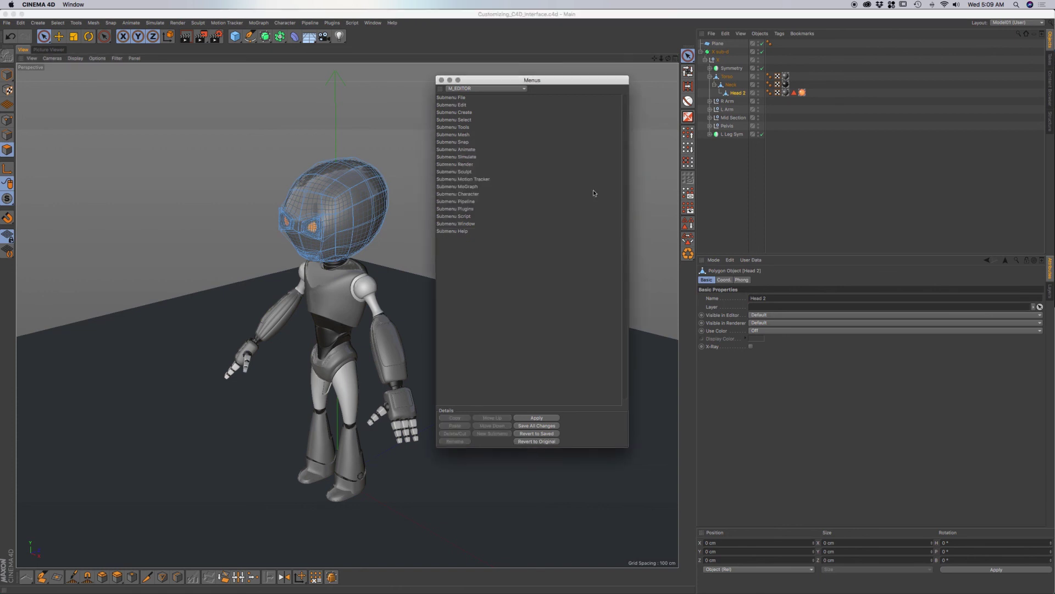